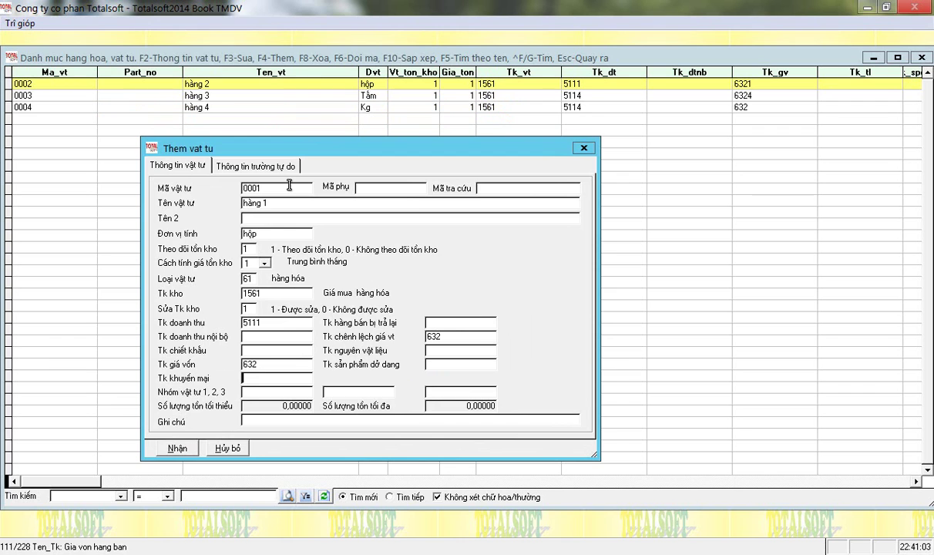
Set item 0002's cost-of-goods and price-difference accounts to 632.
key(Down)
key(Down)
key(Down)
key(Up)
key(Up)
key(Up)
key(Down)
key(Down)
key(Down)
key(Up)
key(Up)
key(Up)
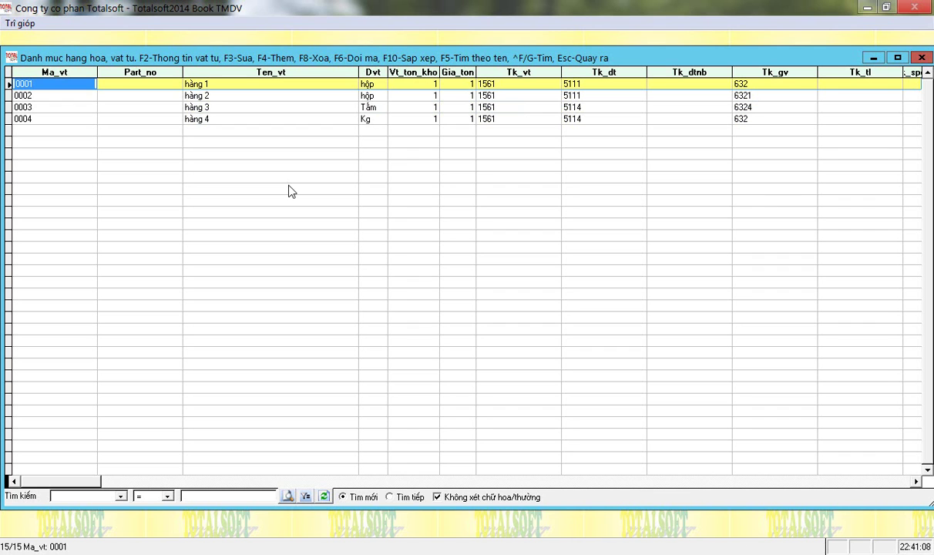
key(Down)
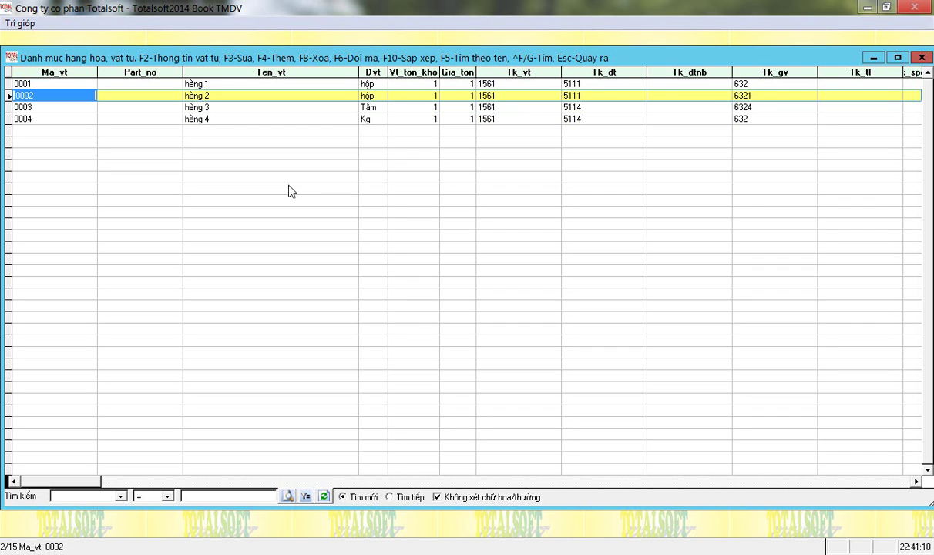
key(F3)
key(Return)
key(Return)
key(Return)
key(Return)
key(Return)
key(Return)
key(Return)
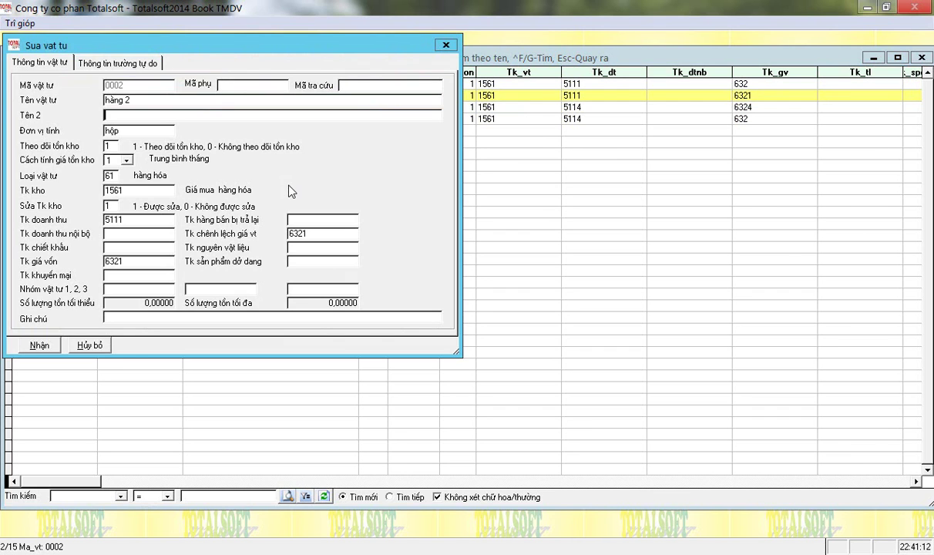
key(Return)
key(Return)
key(Return)
key(Return)
key(BackSpace)
key(Return)
key(Return)
key(BackSpace)
key(Return)
key(Return)
key(Return)
key(Return)
key(Return)
key(Return)
key(Return)
key(Return)
Give item 0003 revenue account 5111 and cost and price-difference accounts 632.
key(Return)
key(Return)
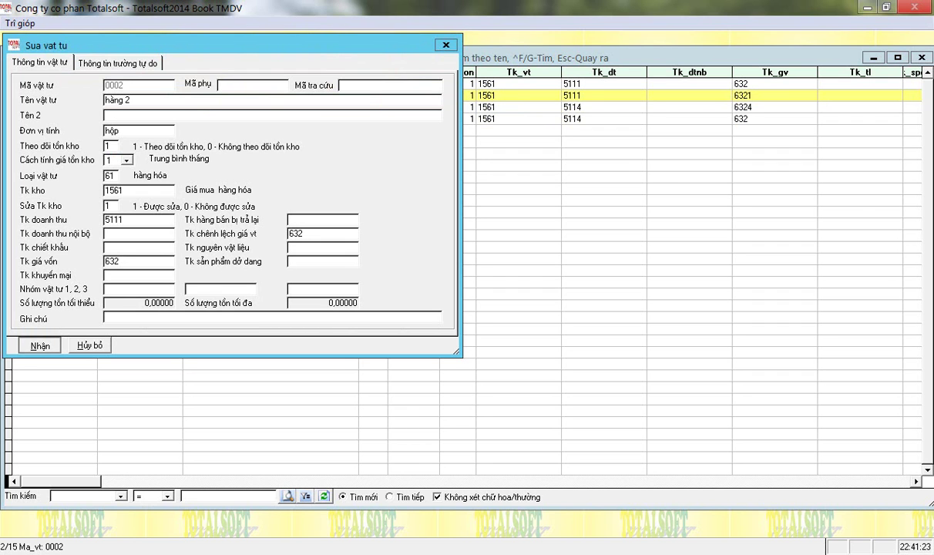
key(Down)
key(F3)
key(Return)
key(Return)
key(Return)
key(Return)
key(Return)
key(Return)
key(Return)
key(Return)
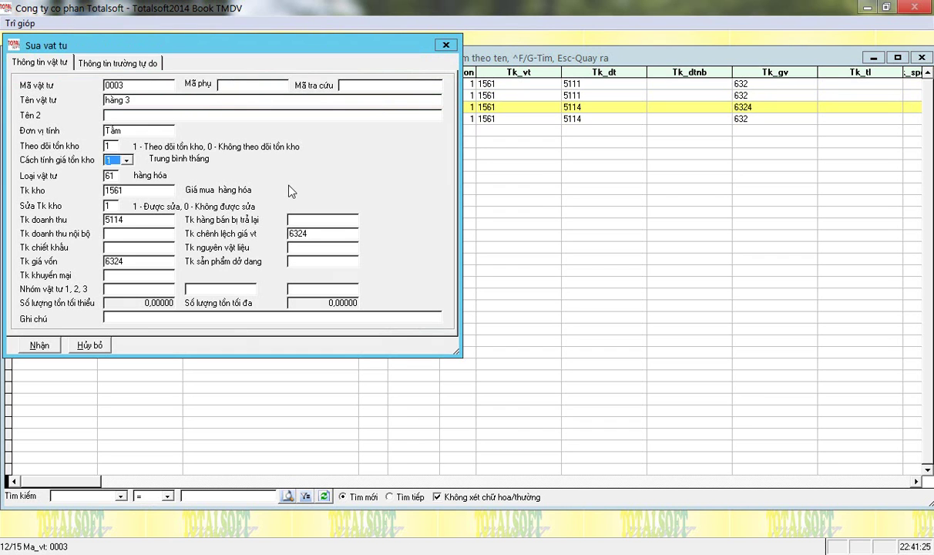
key(BackSpace)
text(1)
key(Return)
key(Return)
key(Return)
key(BackSpace)
key(Return)
key(Return)
key(End)
key(BackSpace)
key(Return)
key(Return)
key(Return)
key(Return)
key(Return)
key(Return)
key(Return)
Update item 0004's accounts to 632 and 5111, then close the goods list.
key(Return)
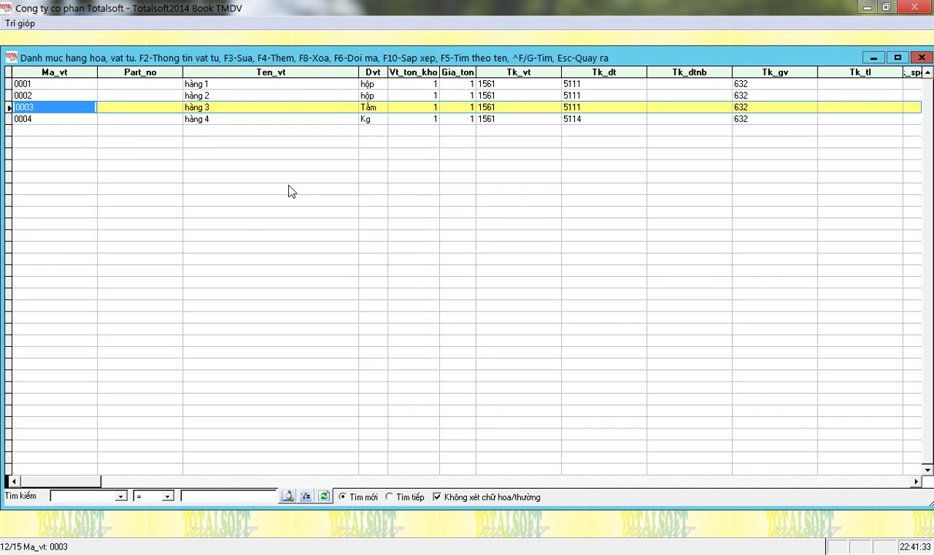
key(Down)
key(F3)
key(Return)
key(Return)
key(Return)
key(Return)
key(Return)
key(Return)
key(Return)
key(Return)
key(Return)
key(Return)
key(End)
key(Return)
key(Return)
key(Return)
key(Return)
key(Return)
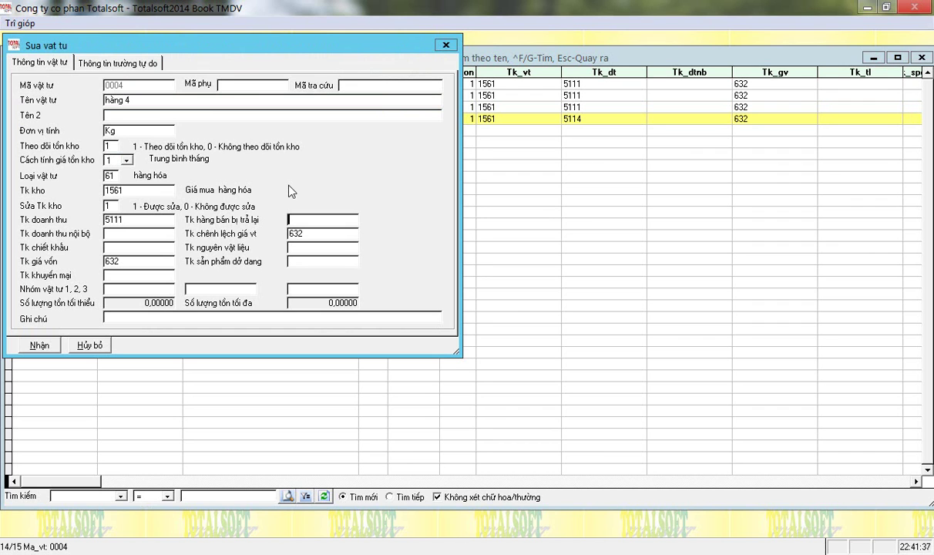
key(Return)
key(Return)
key(Return)
key(Return)
key(Return)
key(Return)
key(Return)
key(Escape)
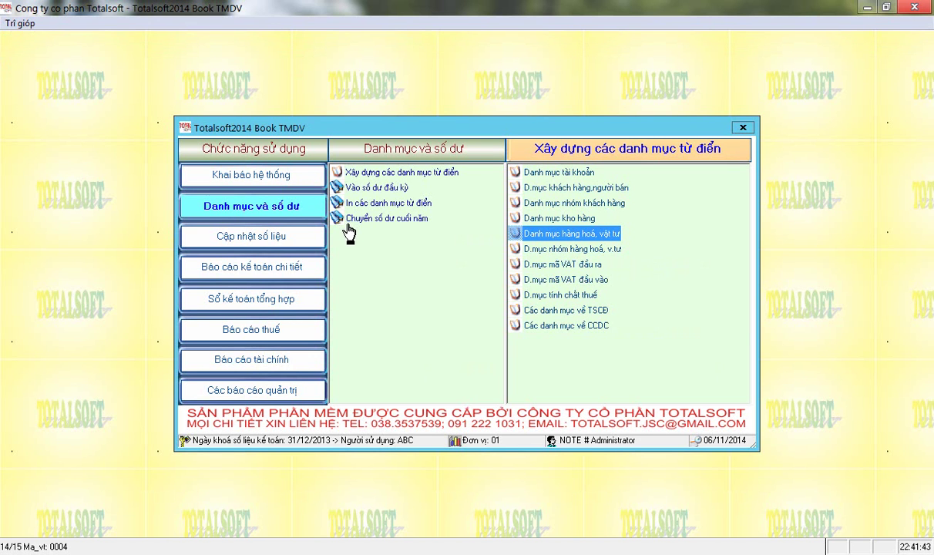
Open the bank payment (debit note) vouchers and delete voucher BN-25.
click(269, 239)
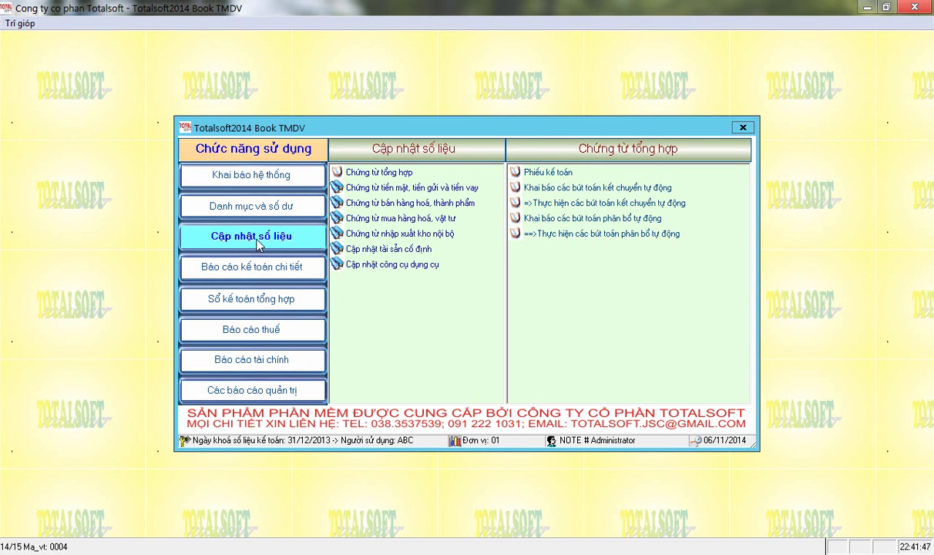
click(360, 187)
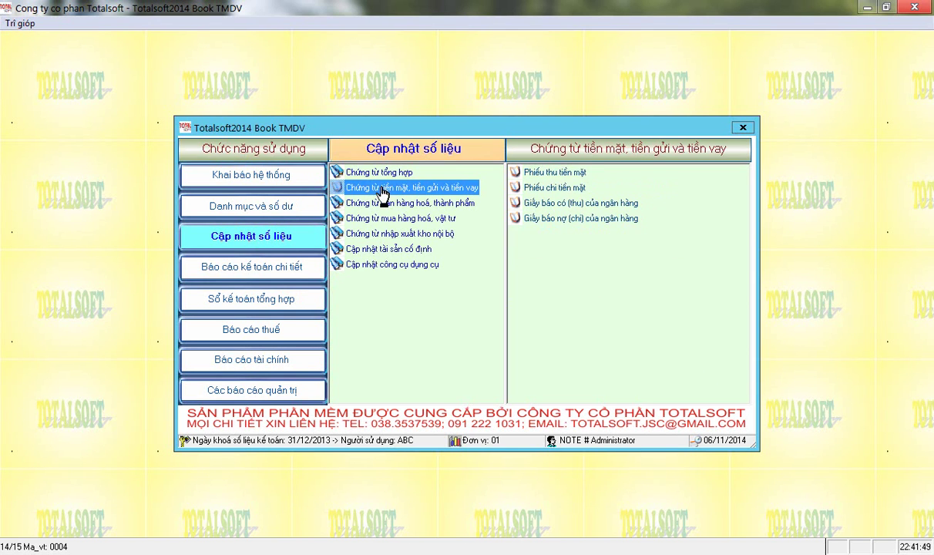
click(555, 221)
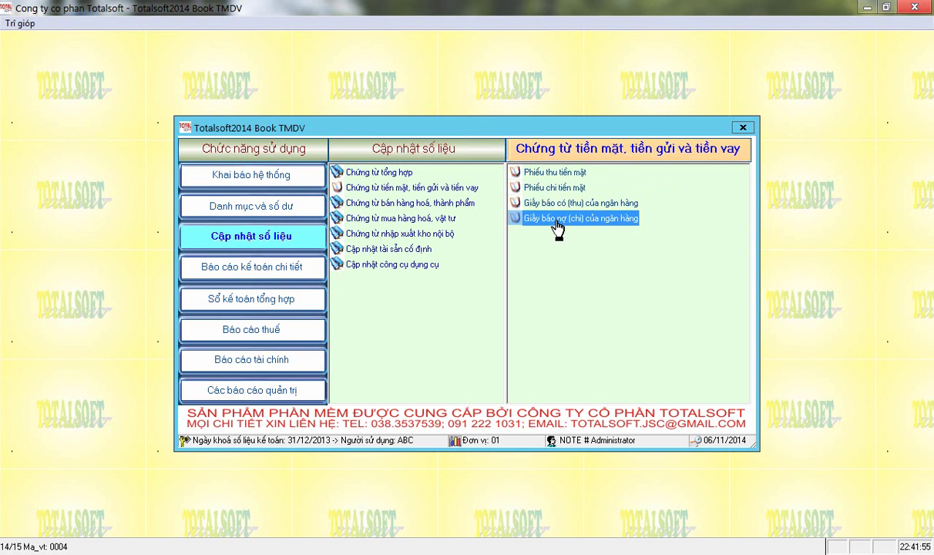
double_click(556, 222)
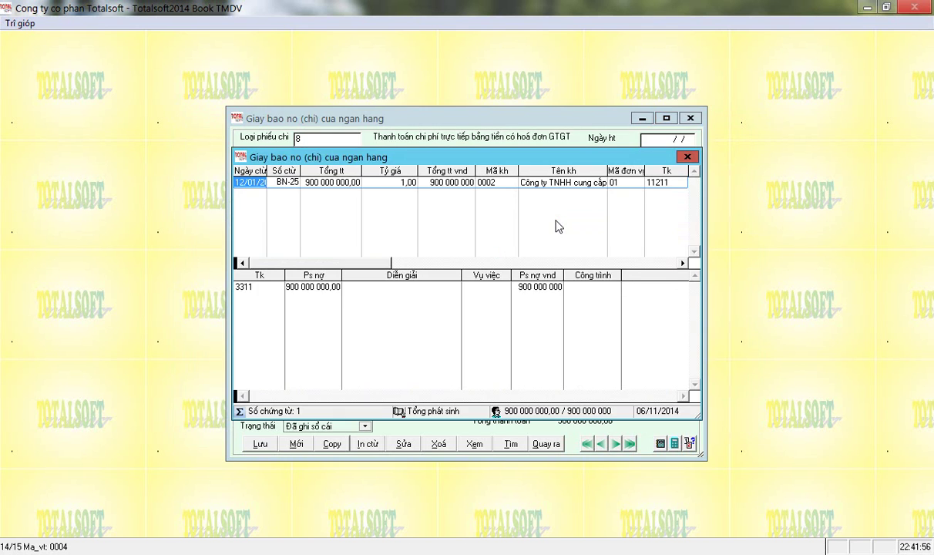
key(Return)
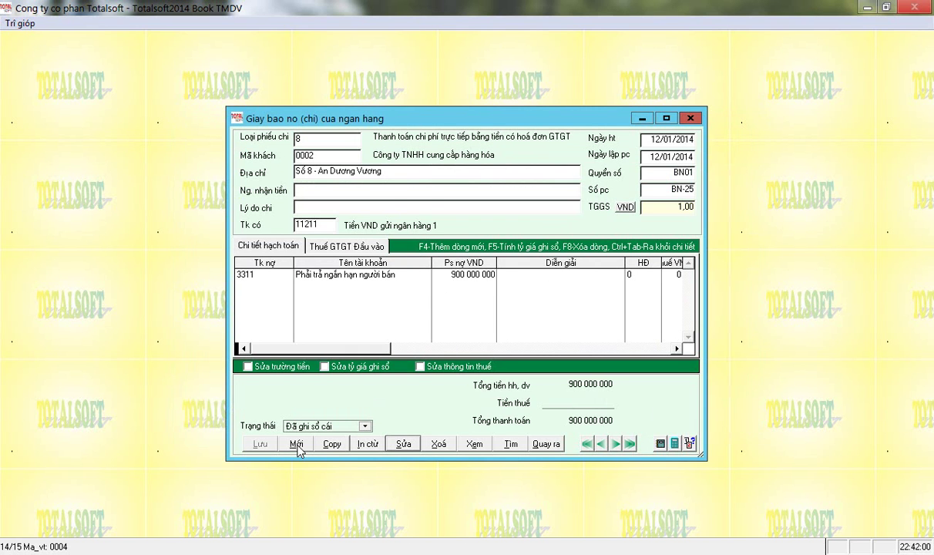
click(446, 448)
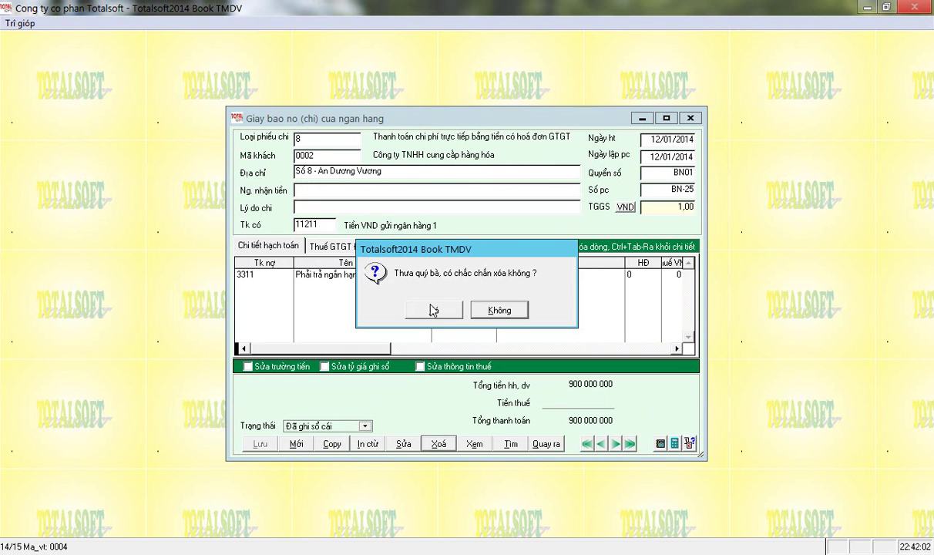
click(432, 306)
Start a new payment voucher with type 8 and bring up the transaction types.
click(296, 444)
text(8)
key(Return)
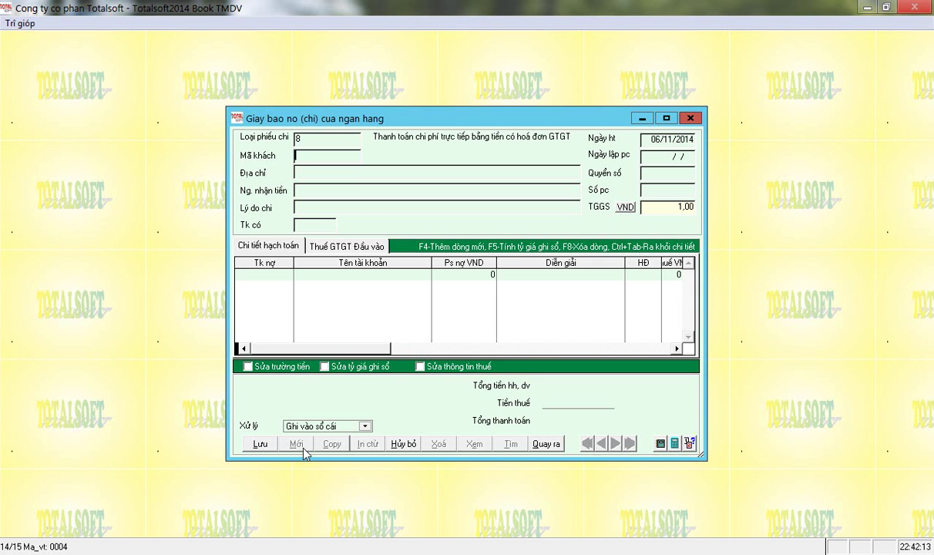
key(Return)
key(Return)
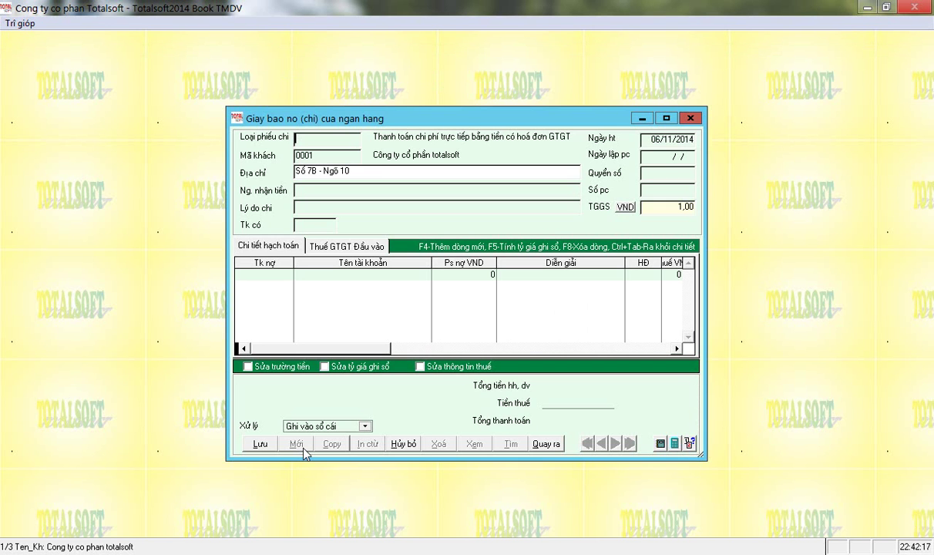
key(Return)
key(Down)
key(Down)
key(Down)
Choose transaction type 2 'Chi khác: cho 1 khách' and clear the customer code.
key(Up)
key(Up)
key(Up)
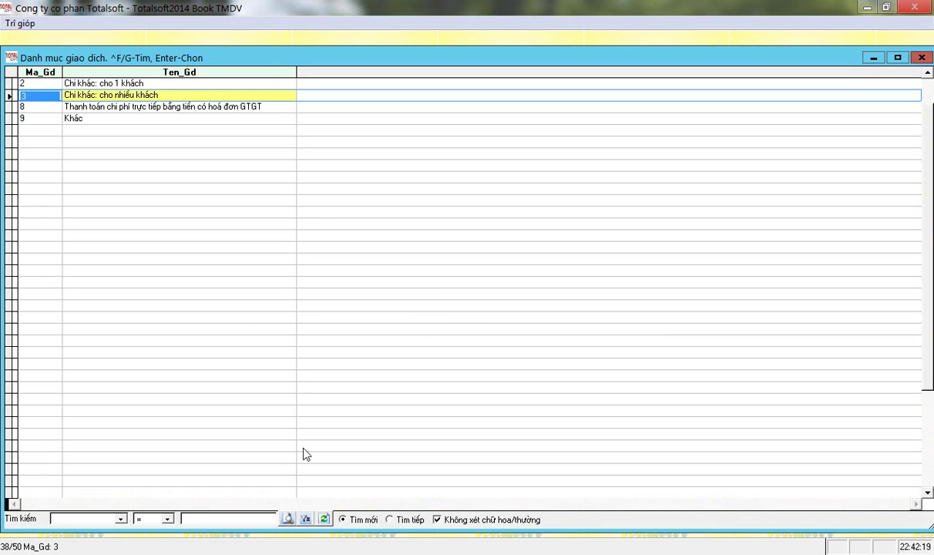
key(Down)
key(Down)
key(Down)
key(Up)
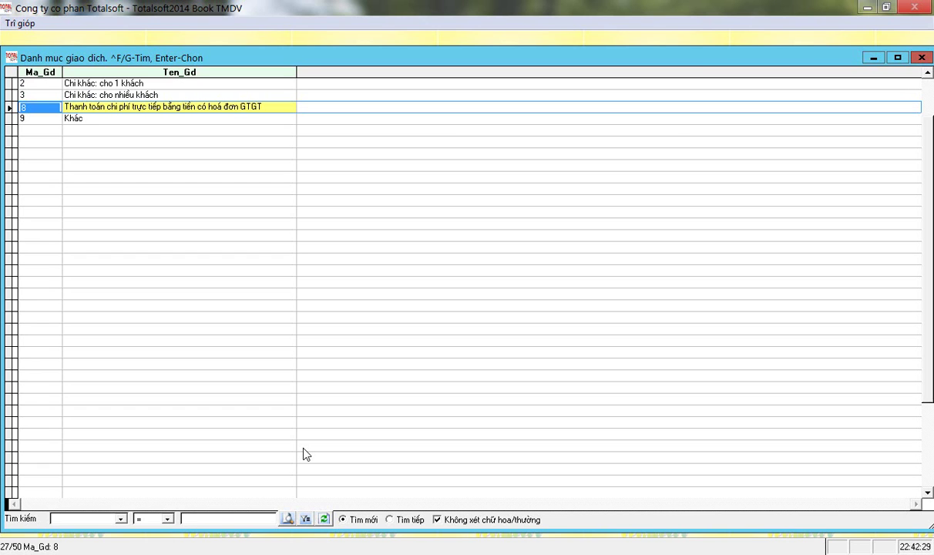
key(Up)
key(Up)
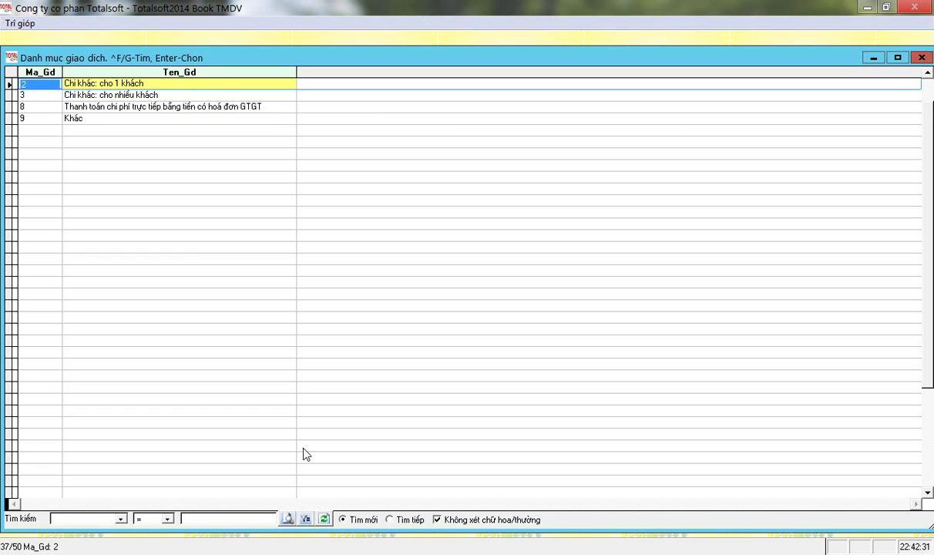
key(Tab)
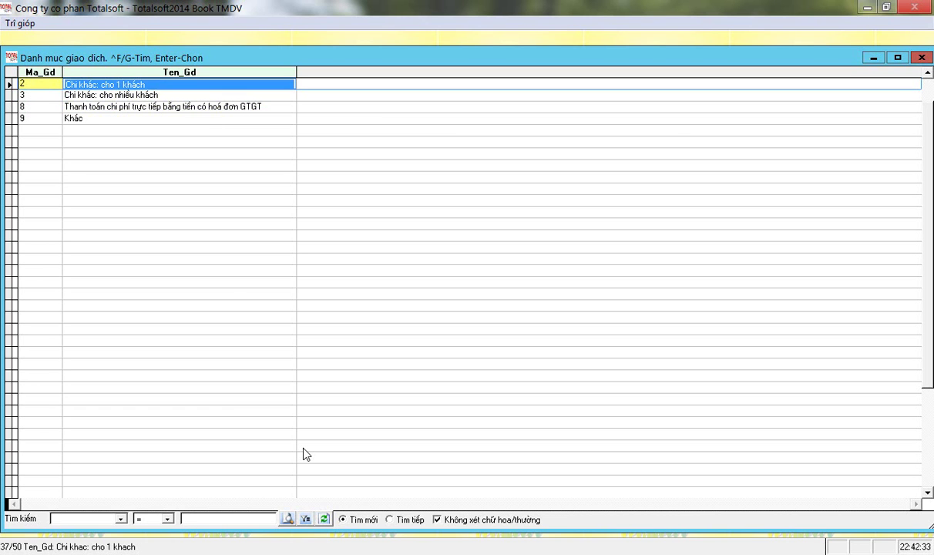
key(Return)
key(shift+Tab)
key(shift+Tab)
key(BackSpace)
key(BackSpace)
key(BackSpace)
key(BackSpace)
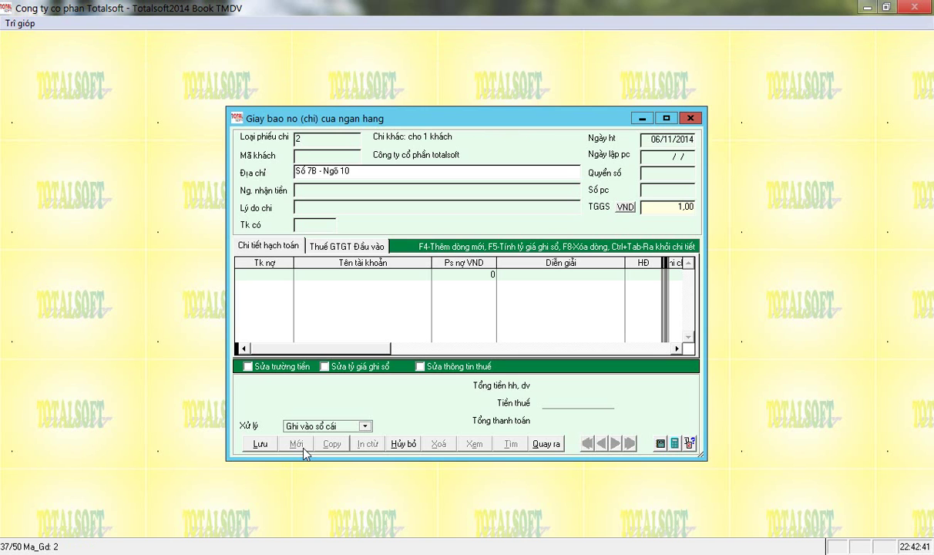
Enter customer code 0002 and credit account 3311.
text(0002)
key(Return)
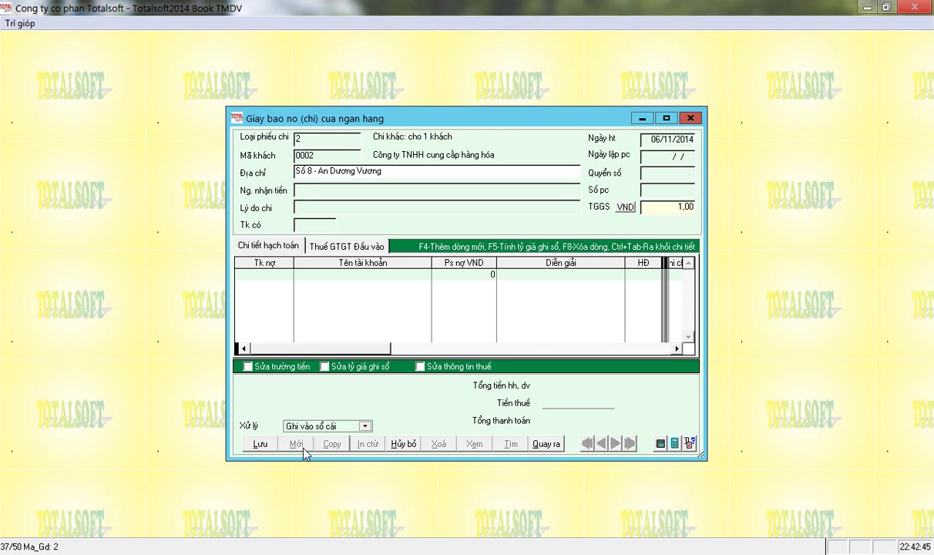
key(shift+Tab)
key(End)
key(Return)
key(Return)
key(Return)
key(Return)
text(1)
key(BackSpace)
text(3311)
key(Return)
Clear the customer code and filter the customer list by name 'hàng'.
key(Return)
key(BackSpace)
key(BackSpace)
key(BackSpace)
key(BackSpace)
key(Return)
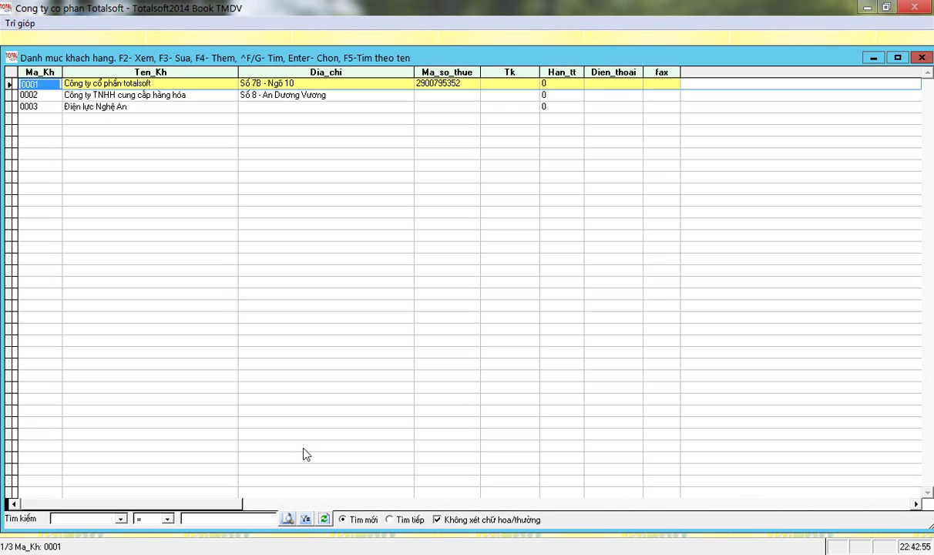
key(Down)
key(Down)
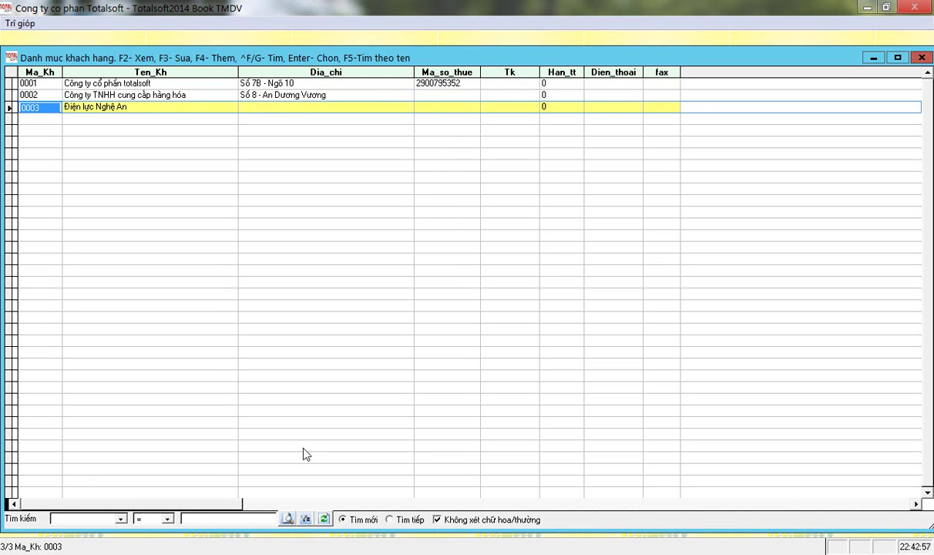
key(Up)
key(Down)
key(Up)
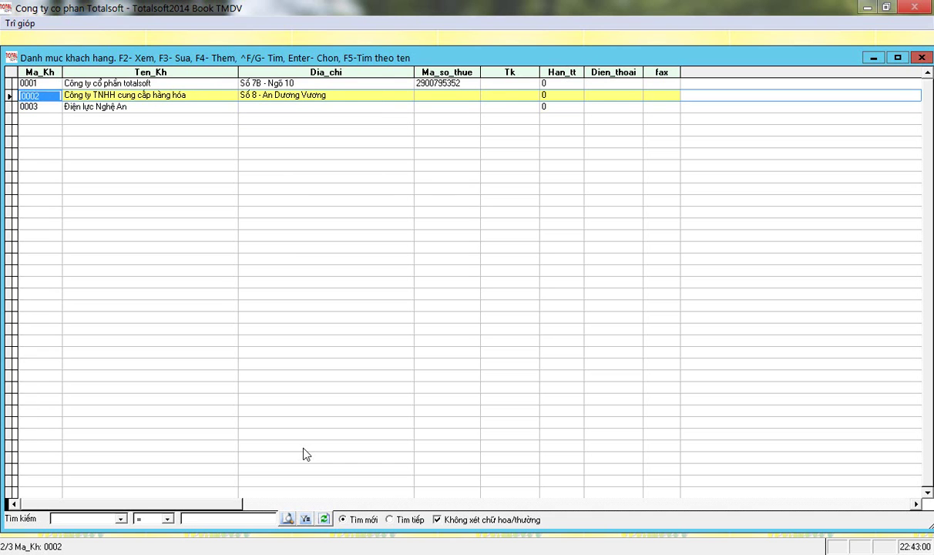
key(F5)
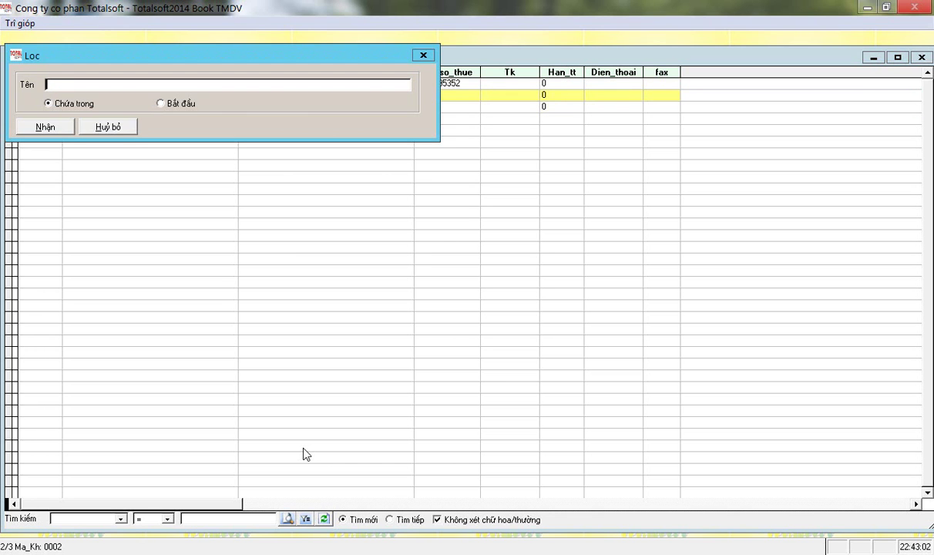
text(hàng)
key(Return)
Filter customers by 'Hang' and pick supplier 0002, Công ty TNHH cung cấp hàng hóa.
key(Return)
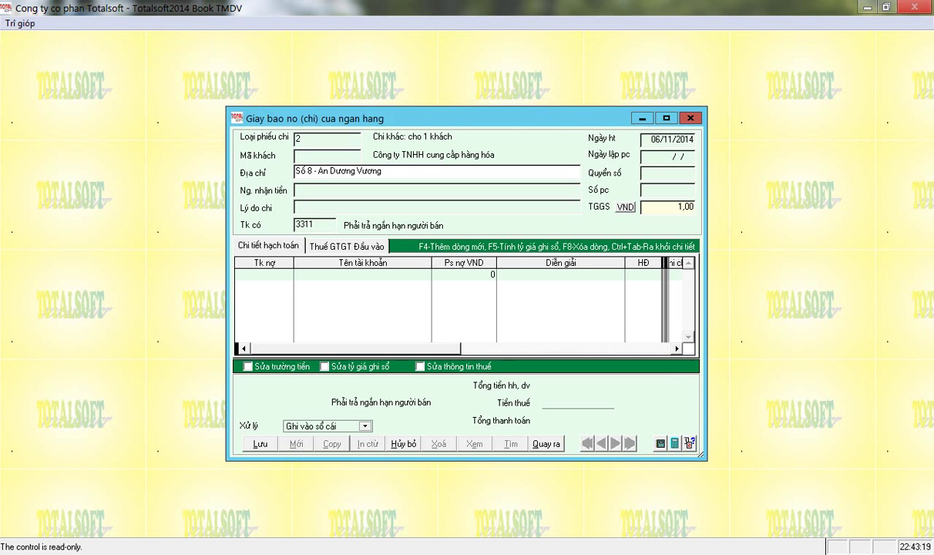
key(shift+Tab)
key(End)
key(BackSpace)
key(Return)
key(Down)
key(F5)
text(Hang)
key(Return)
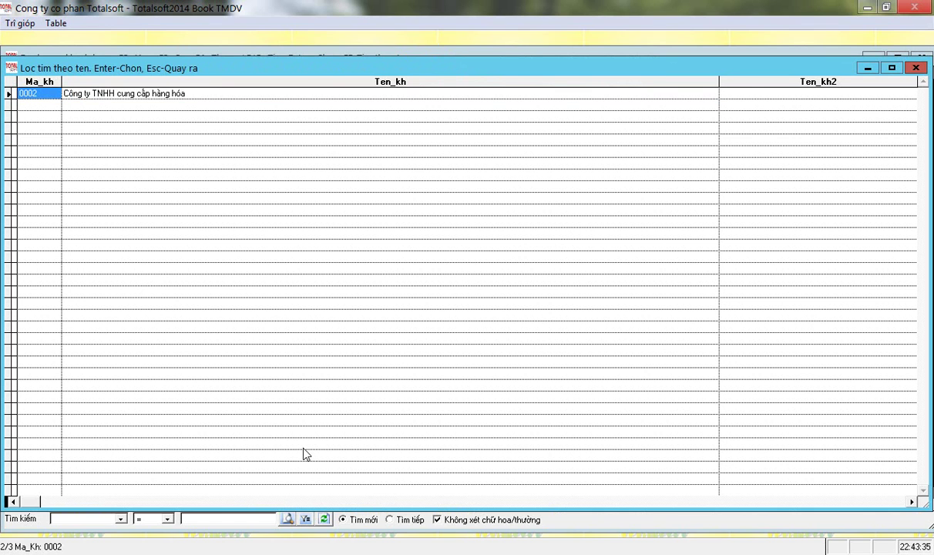
key(Return)
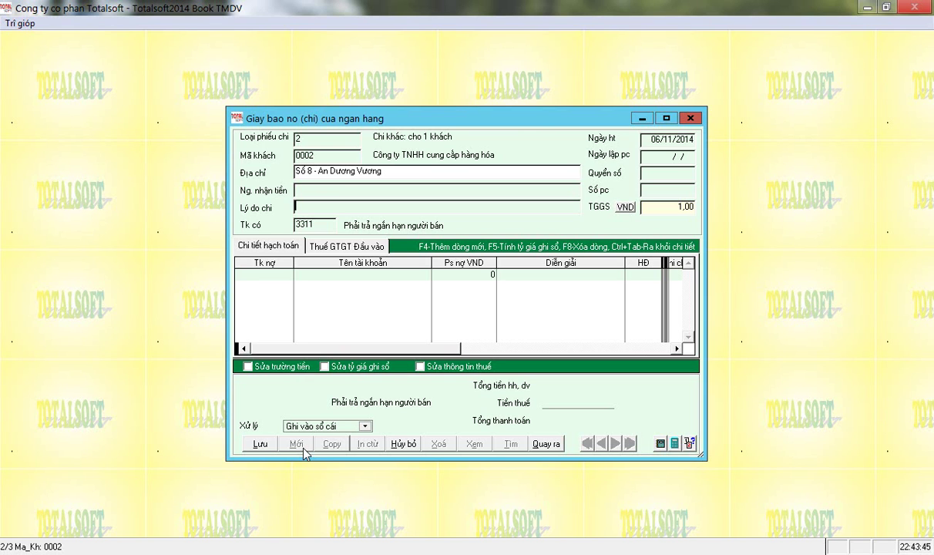
Enter reason 'Đặt cọc tiền hàng' and type credit account 1121.
key(Return)
text(Đặt cọc tiền hạng)
key(Return)
text(1)
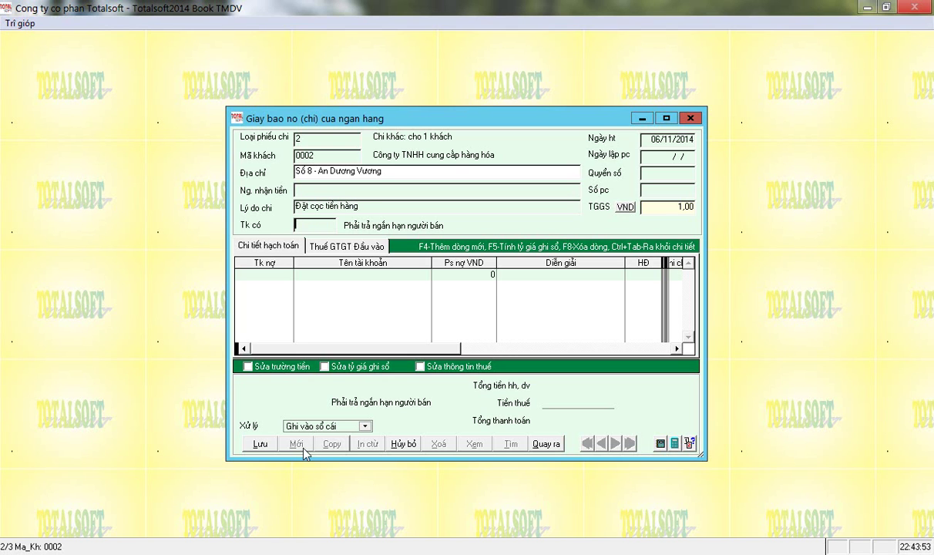
text(1111)
key(BackSpace)
key(BackSpace)
text(211)
key(BackSpace)
Pick credit account 11211, Tiền VND gửi ngân hàng 1, from the chart of accounts.
key(Return)
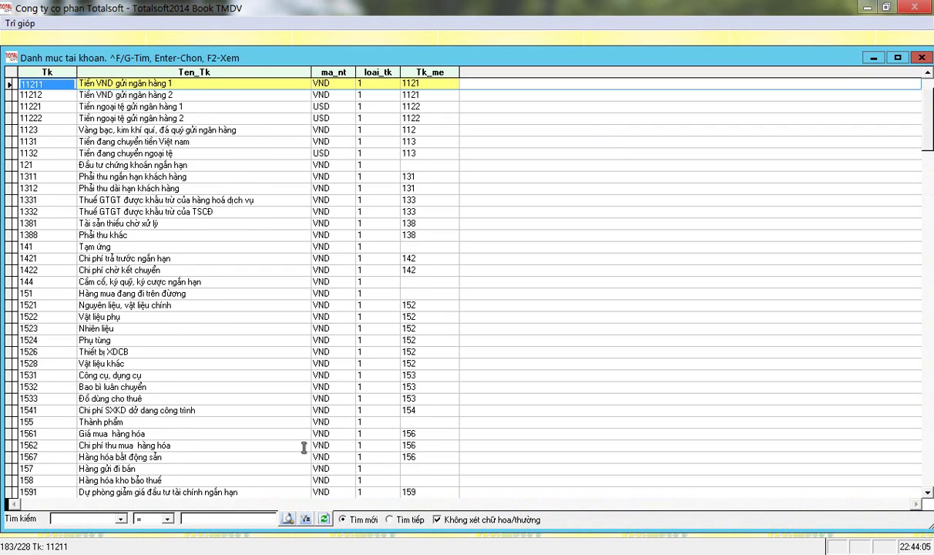
key(Up)
key(Up)
key(Down)
key(Down)
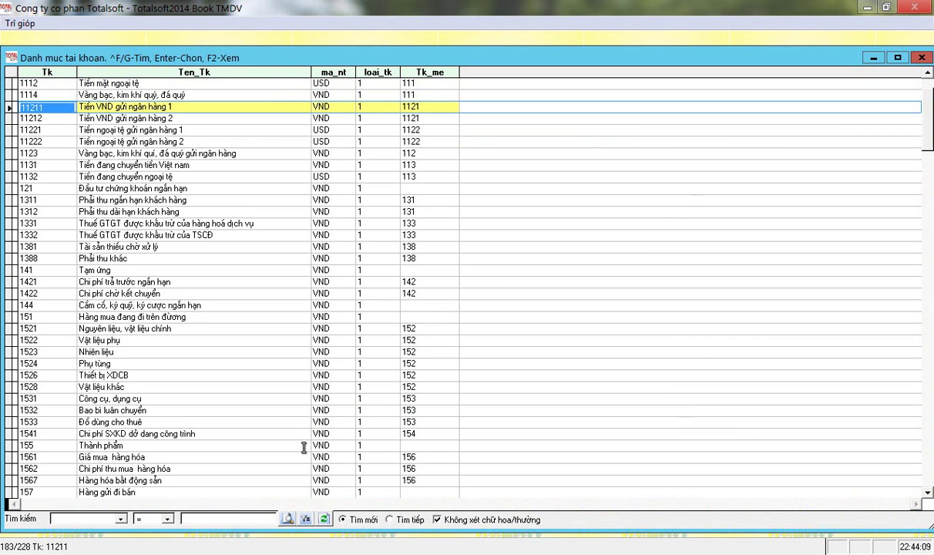
key(Down)
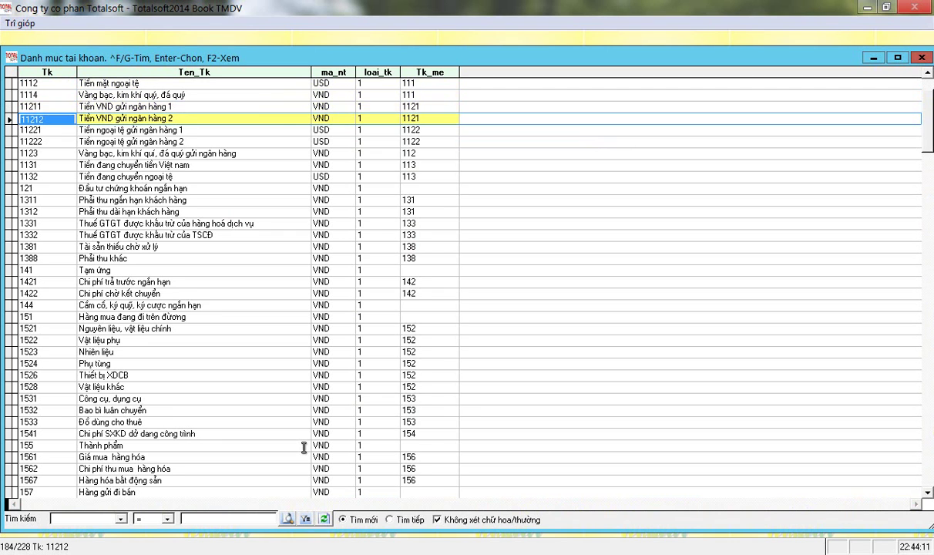
key(Up)
key(Down)
key(Up)
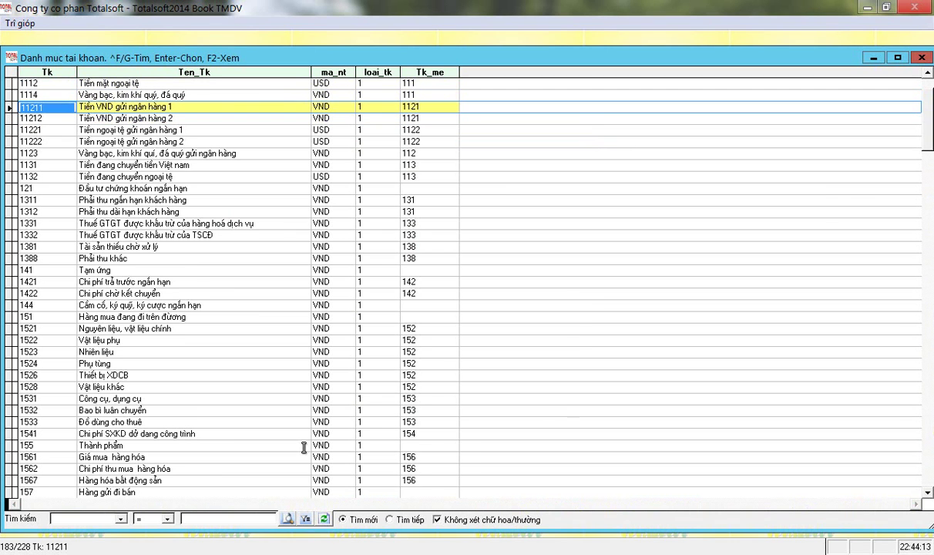
key(Down)
key(Up)
key(Return)
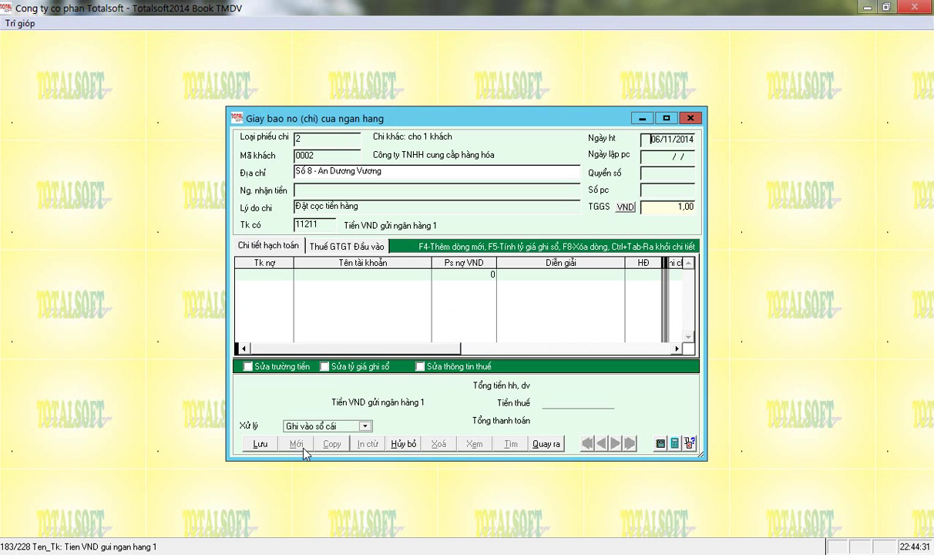
Date the voucher 02/01/2014, debit 3311 for 25 000 000, and post it without continuing.
text(0201)
key(Return)
key(Return)
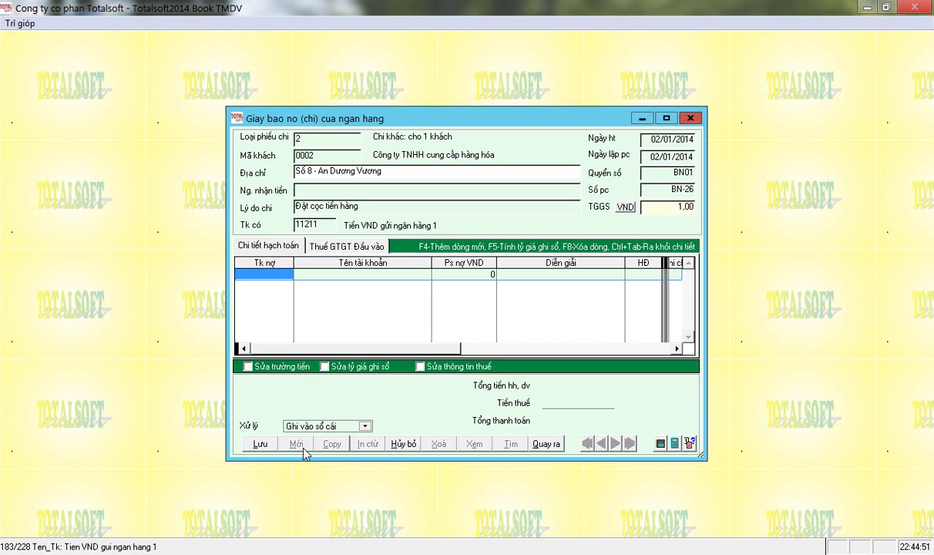
text(3311)
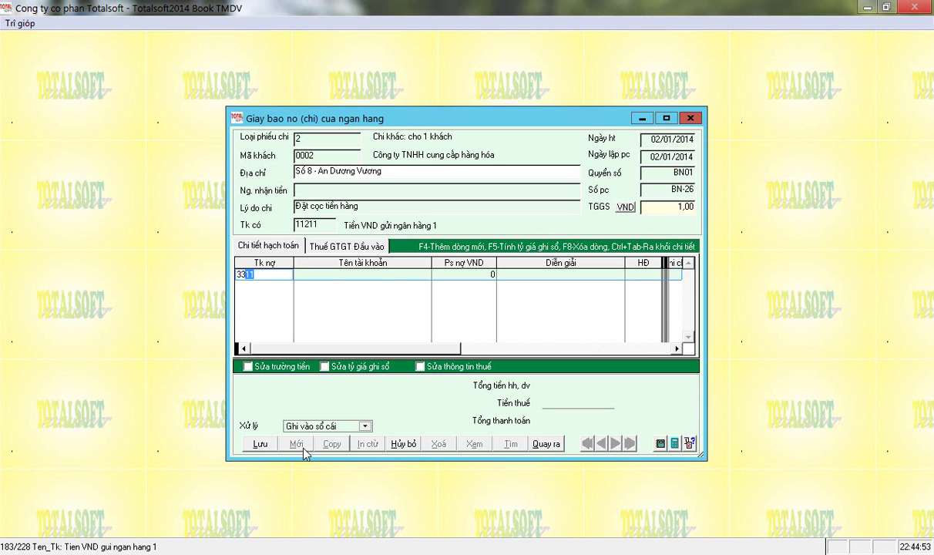
key(Return)
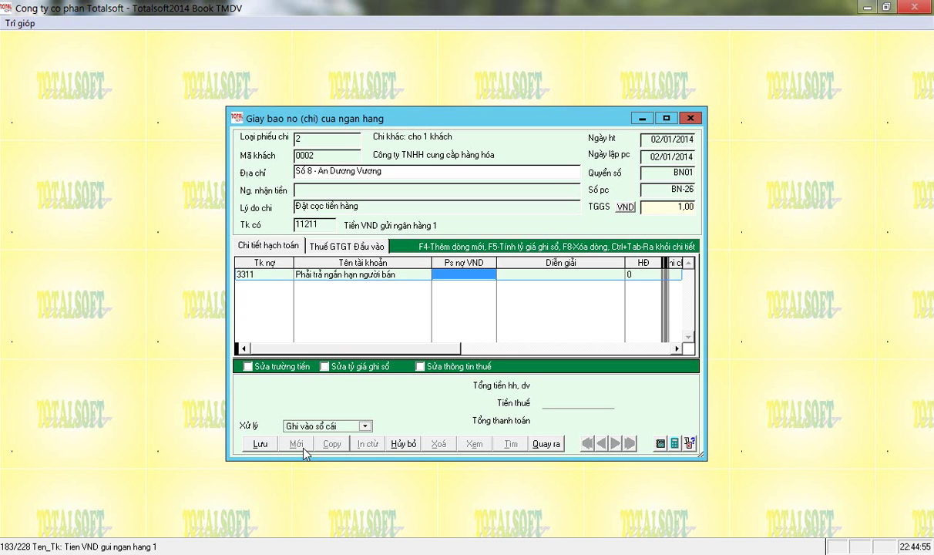
text(25000000)
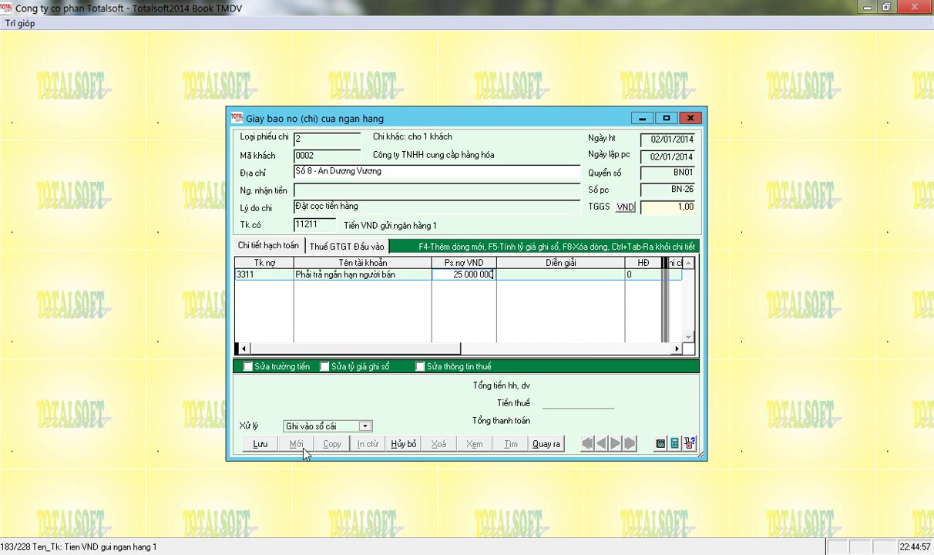
key(Return)
key(Return)
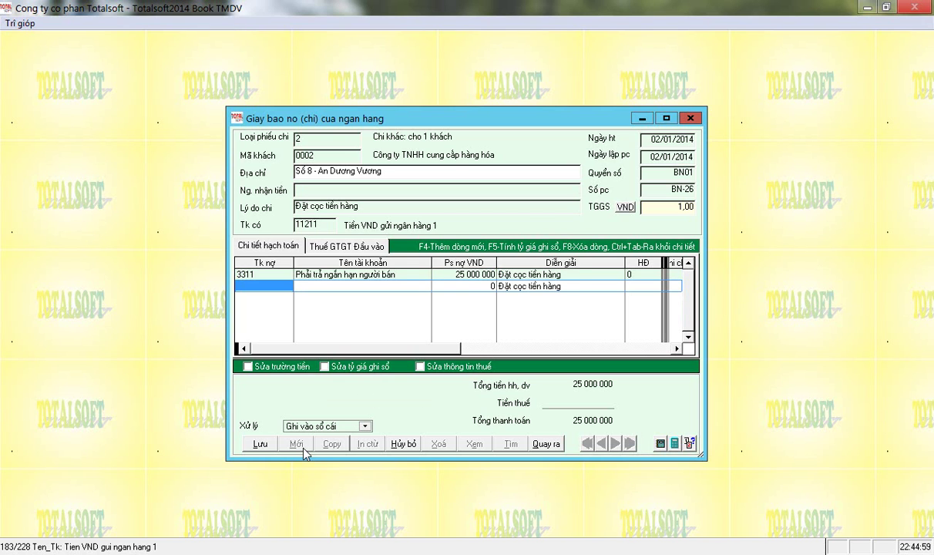
key(Return)
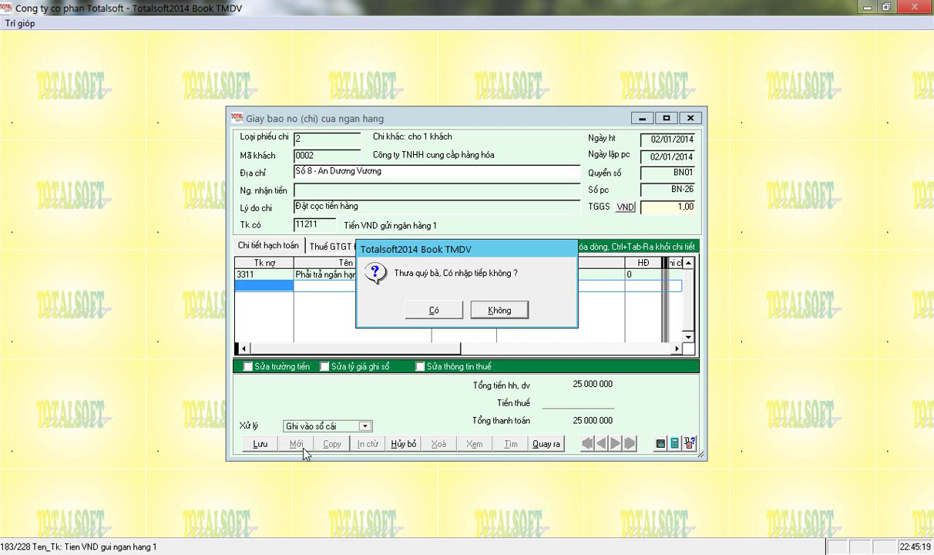
click(499, 311)
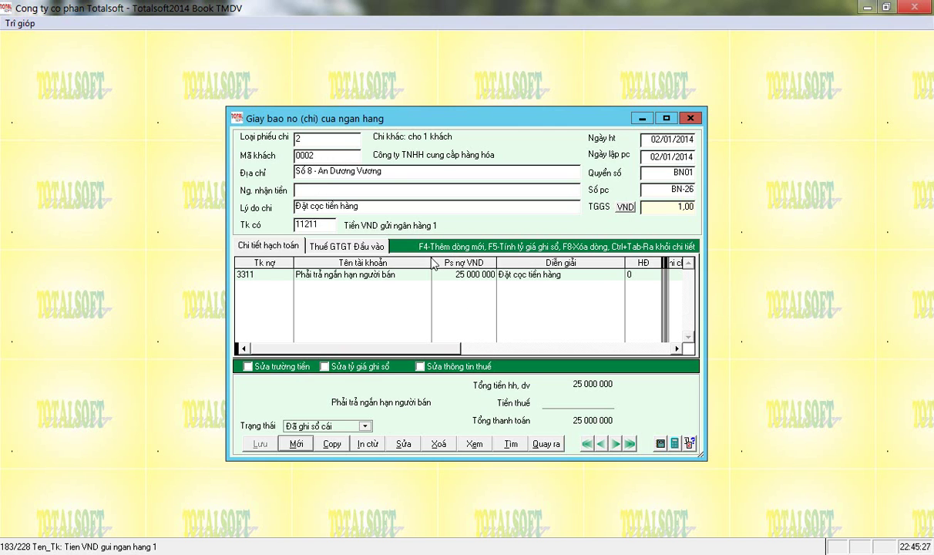
click(543, 443)
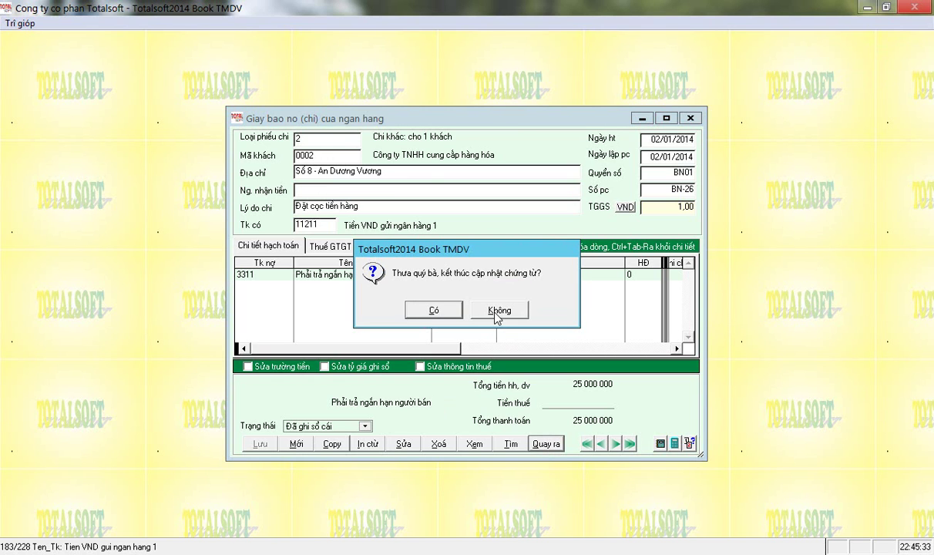
Finish the voucher update and open the Phiếu nhập mua hàng purchase receipt form.
click(445, 316)
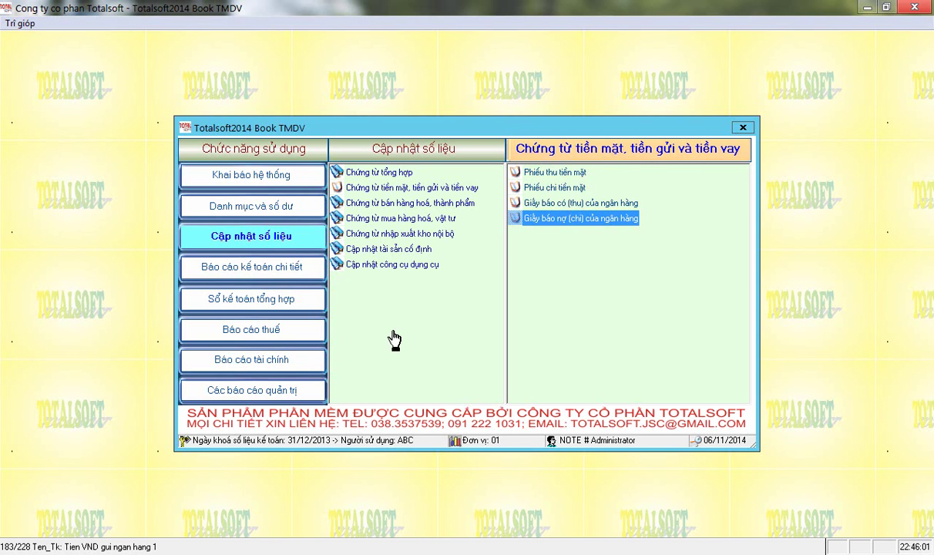
key(Left)
key(Down)
key(Down)
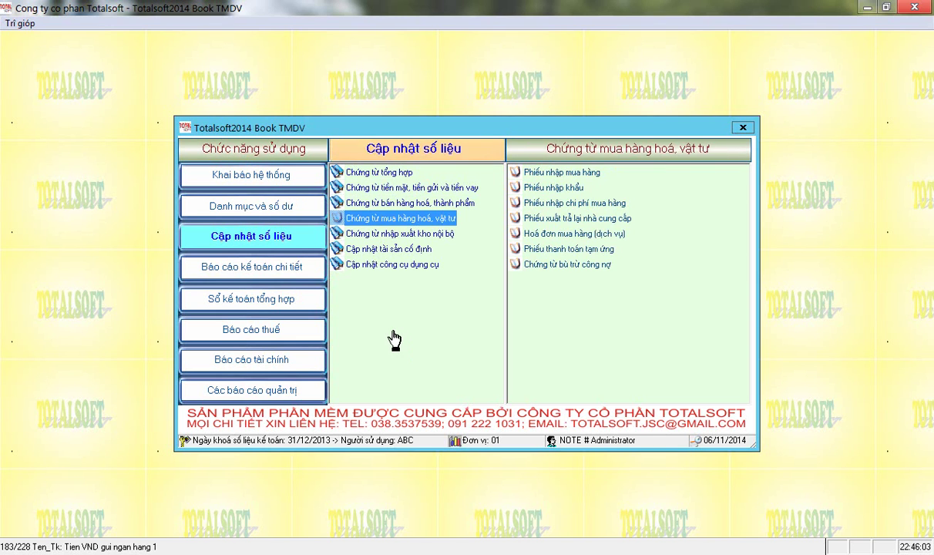
key(Right)
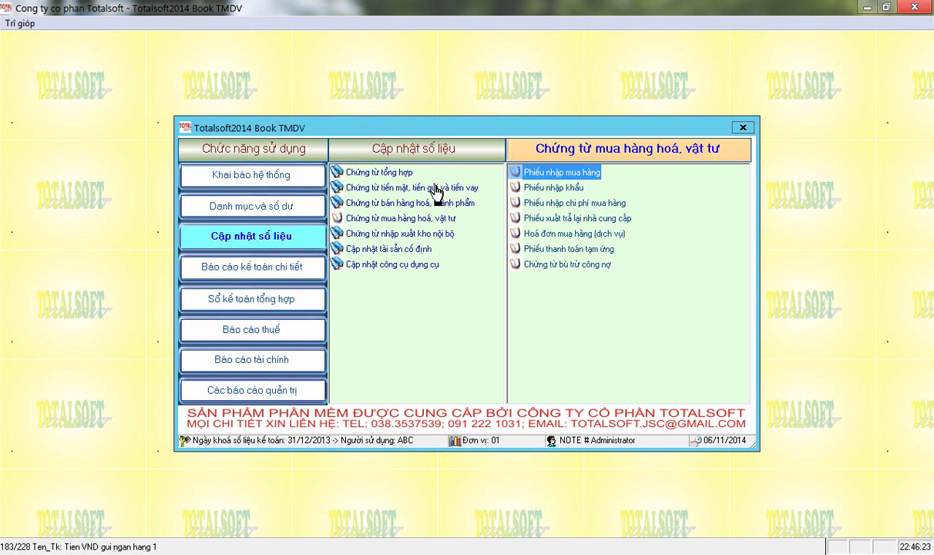
click(400, 219)
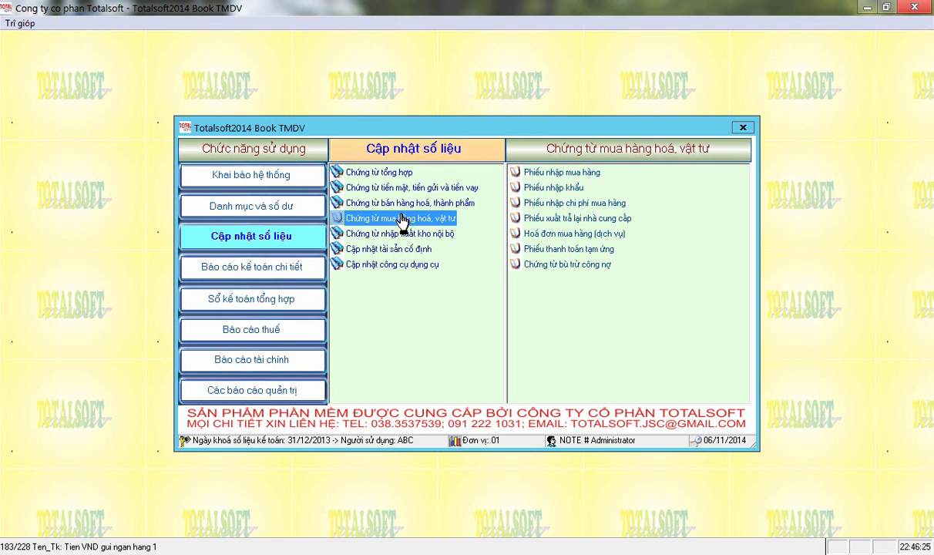
click(560, 176)
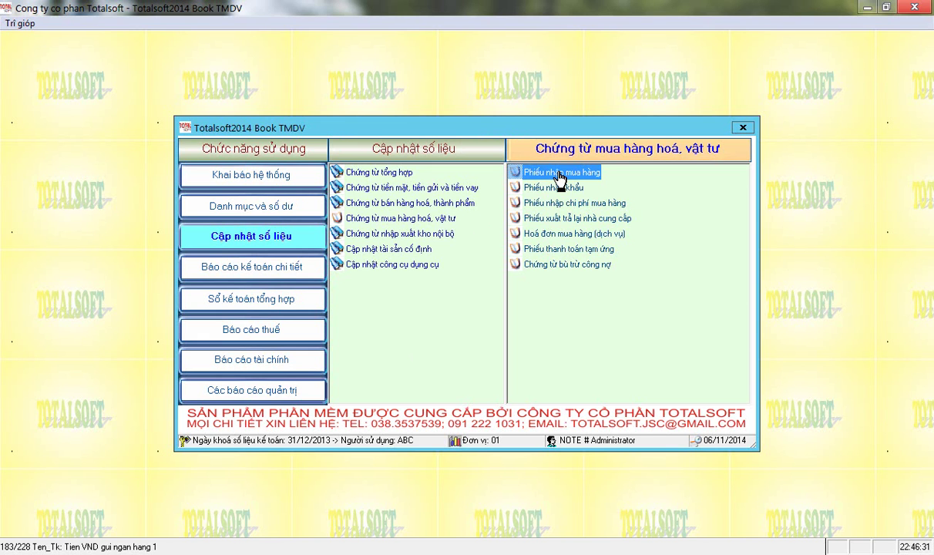
double_click(560, 176)
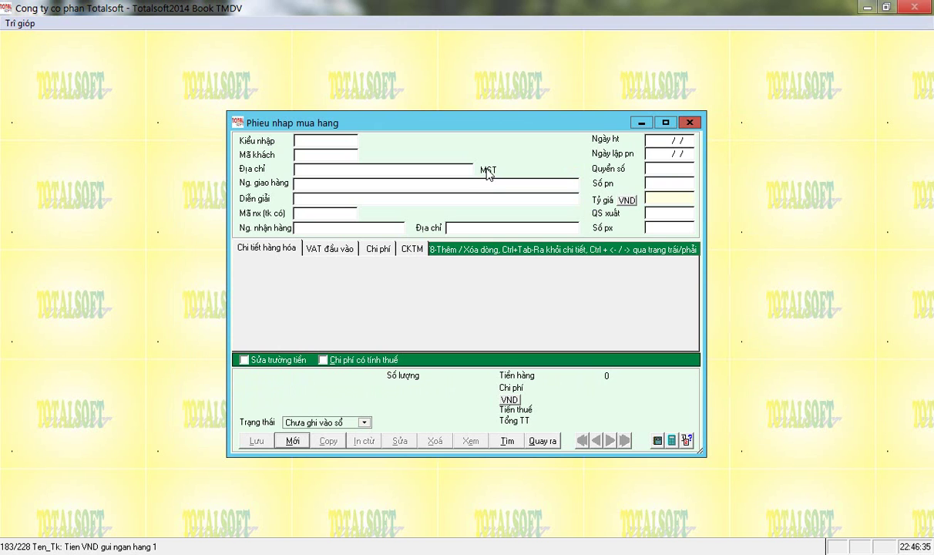
Create a type-1 purchase receipt for supplier 0002, described 'Nhập mua hàng', crediting 3311.
click(292, 441)
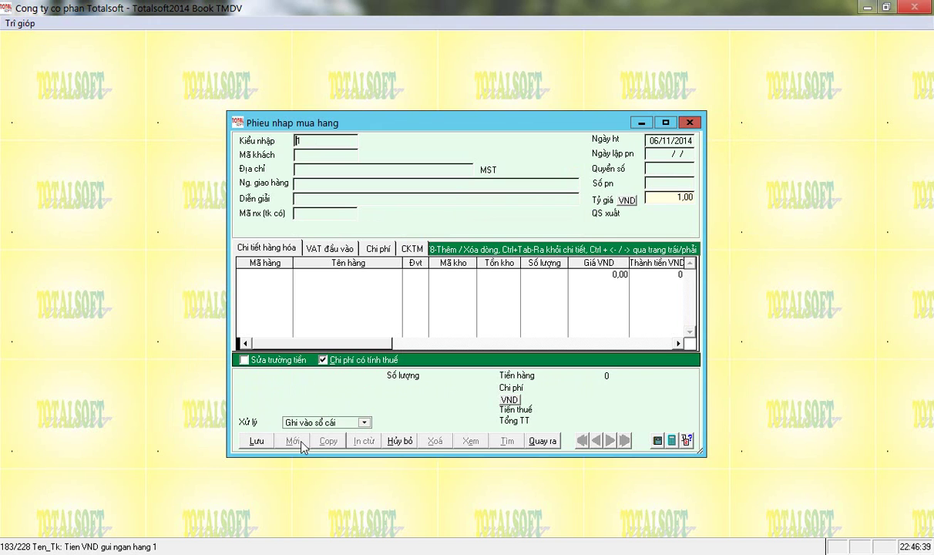
key(Return)
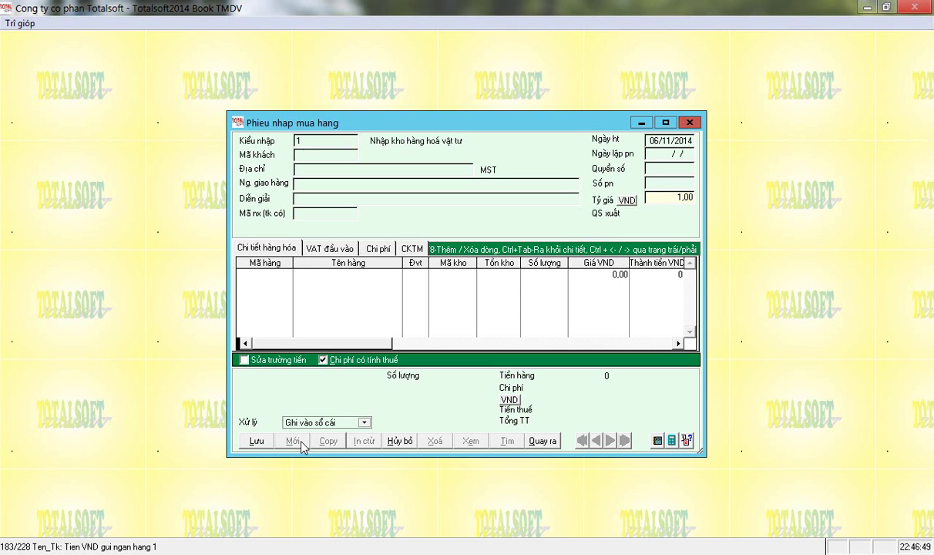
text(hàng)
key(Return)
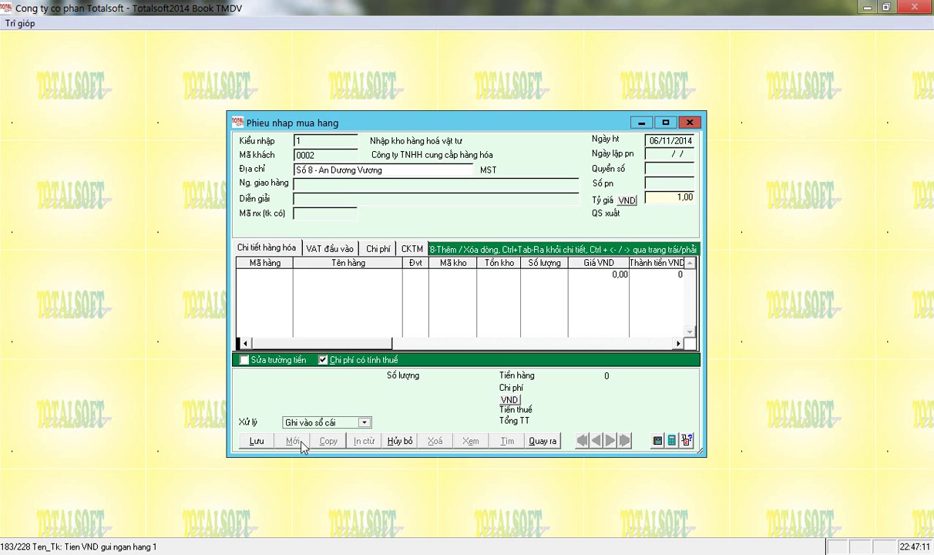
key(Return)
text(Nhập mua hàng)
key(Return)
text(3311)
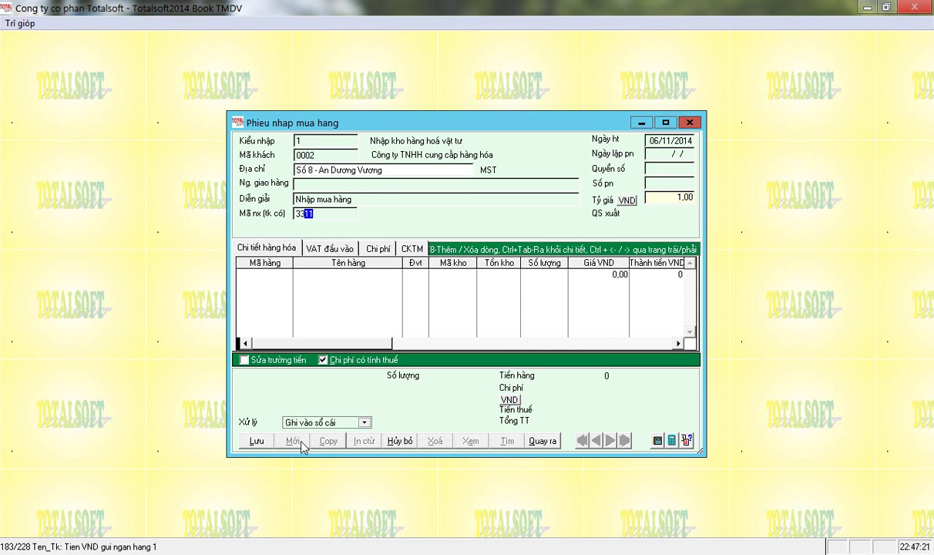
key(Return)
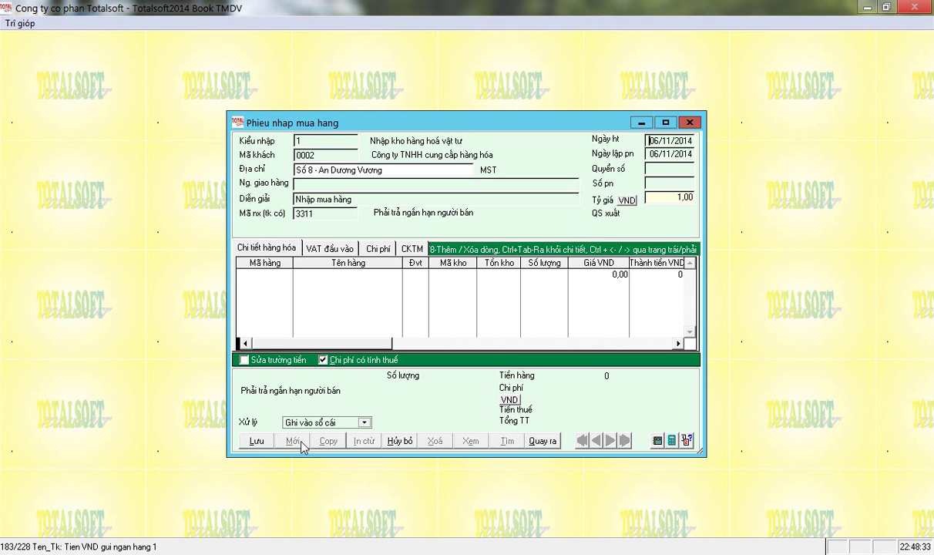
Date the receipt 03/01/2014, choose voucher book PNM01, and continue to the goods list.
text(02)
text(03)
text(08)
key(Return)
key(Return)
key(Return)
key(Down)
key(Up)
key(Return)
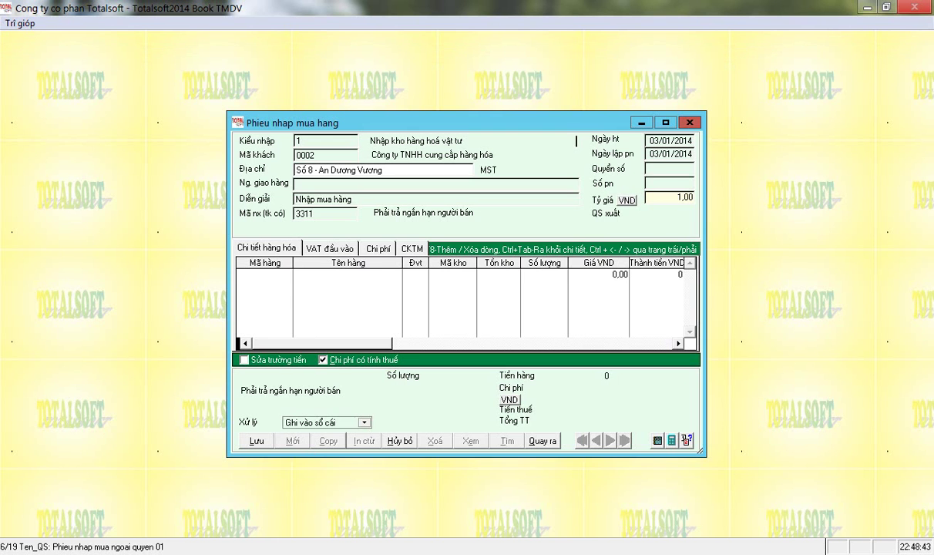
key(Return)
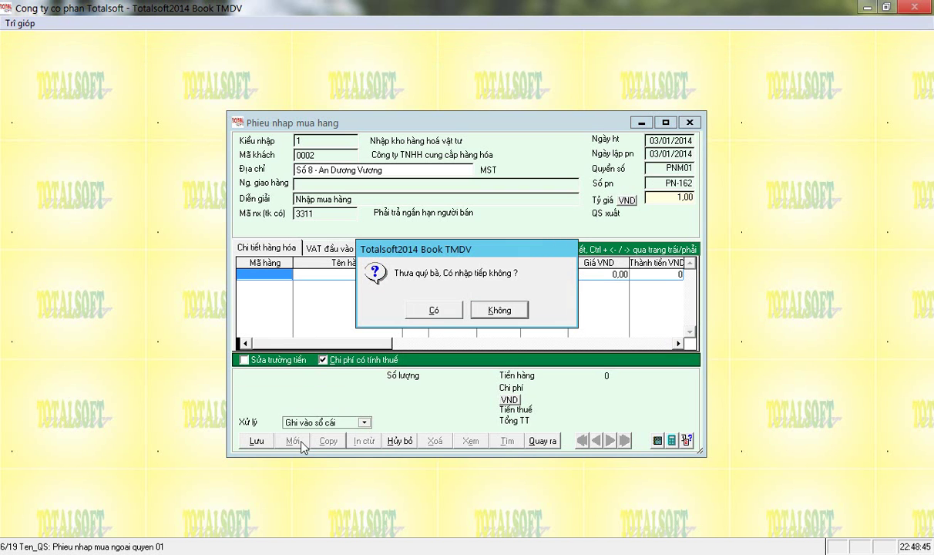
key(Left)
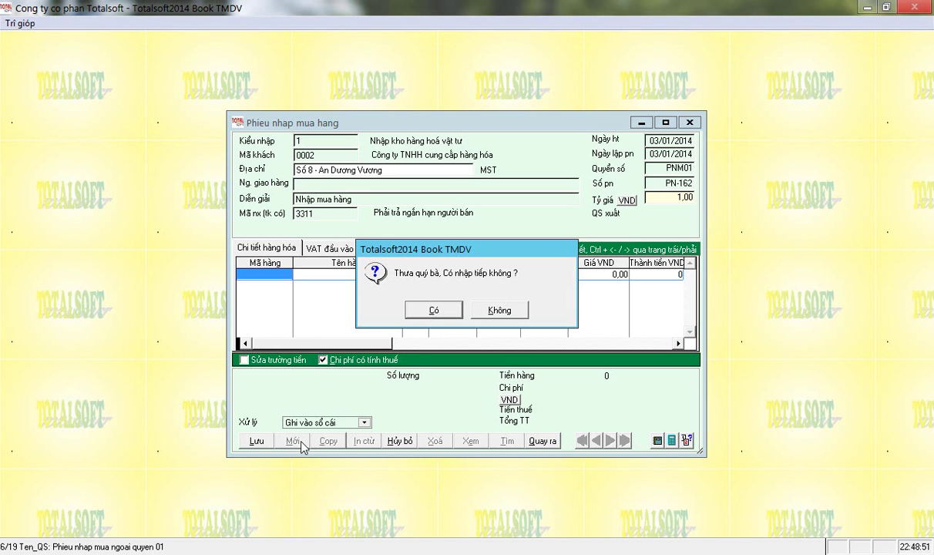
key(Return)
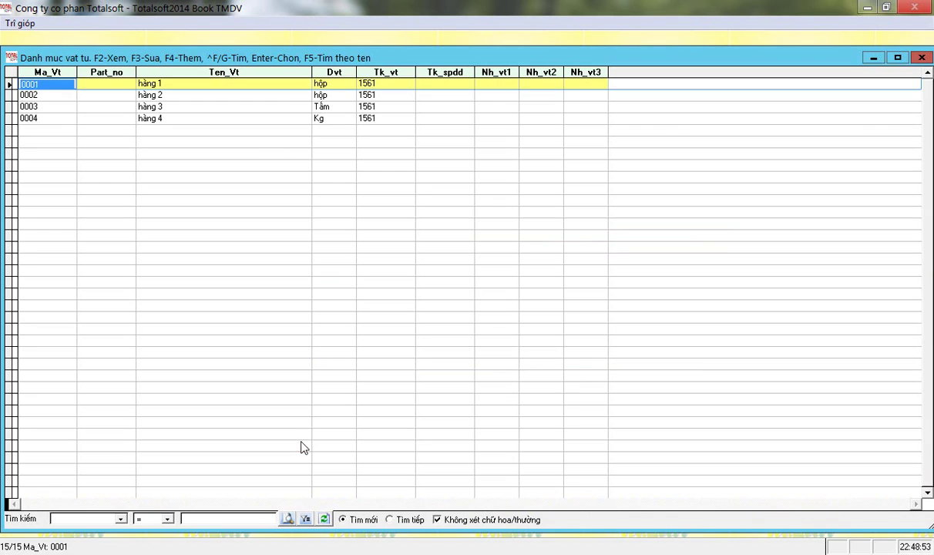
Add hàng 1 in warehouse 001: 150 units at 65 000, totalling 9 750 000.
key(Up)
key(Return)
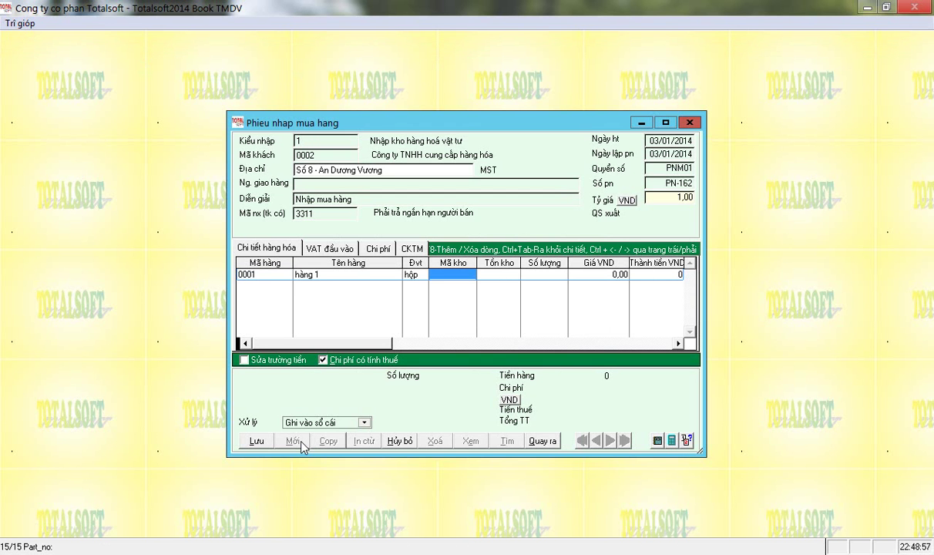
key(Return)
key(Down)
key(Up)
key(Return)
key(Return)
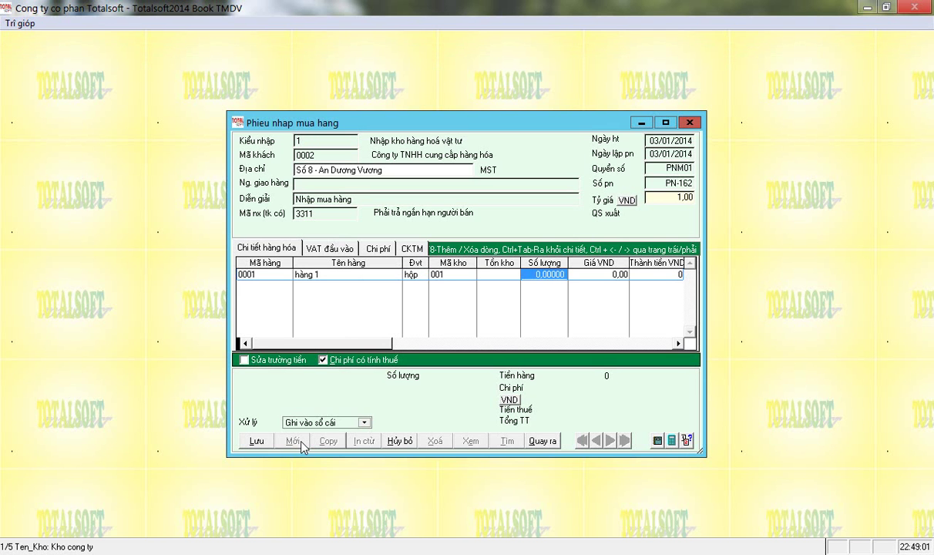
text(150)
key(Return)
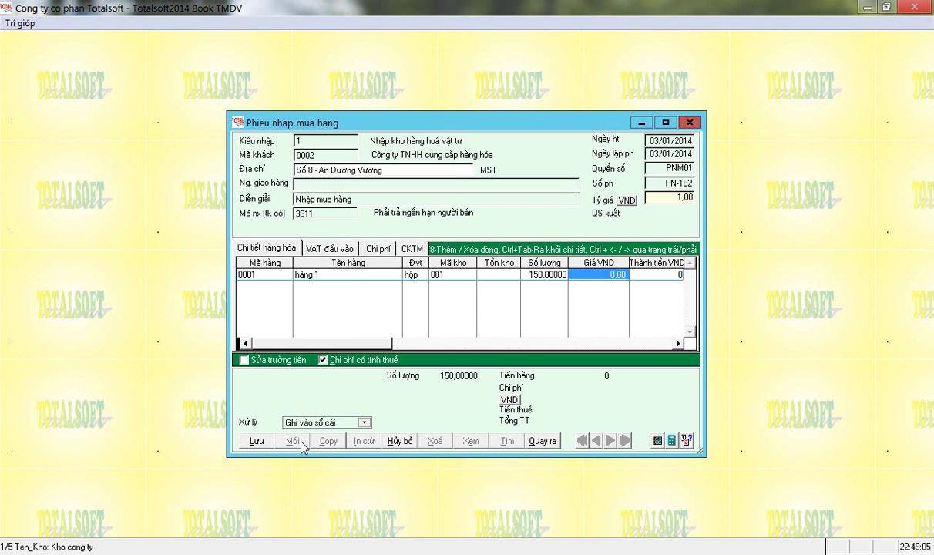
text(65000)
key(Return)
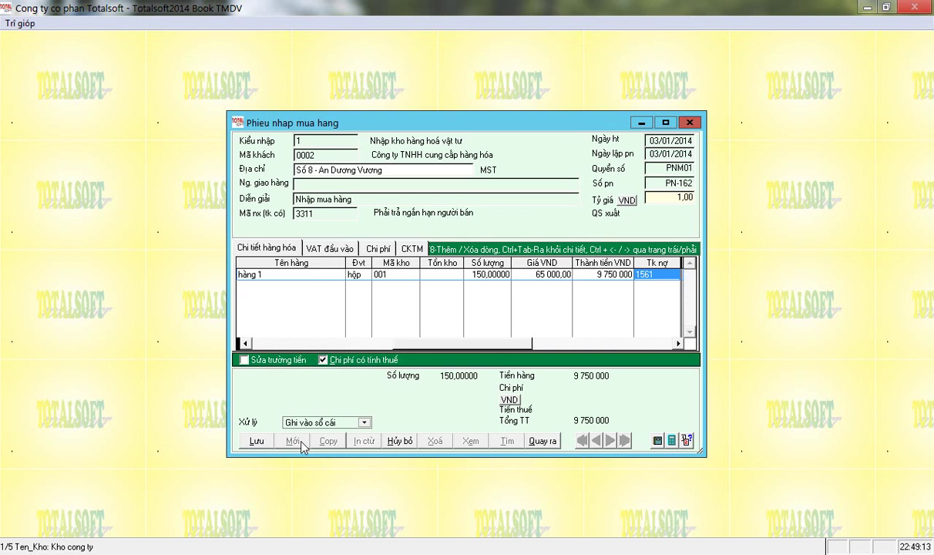
key(Return)
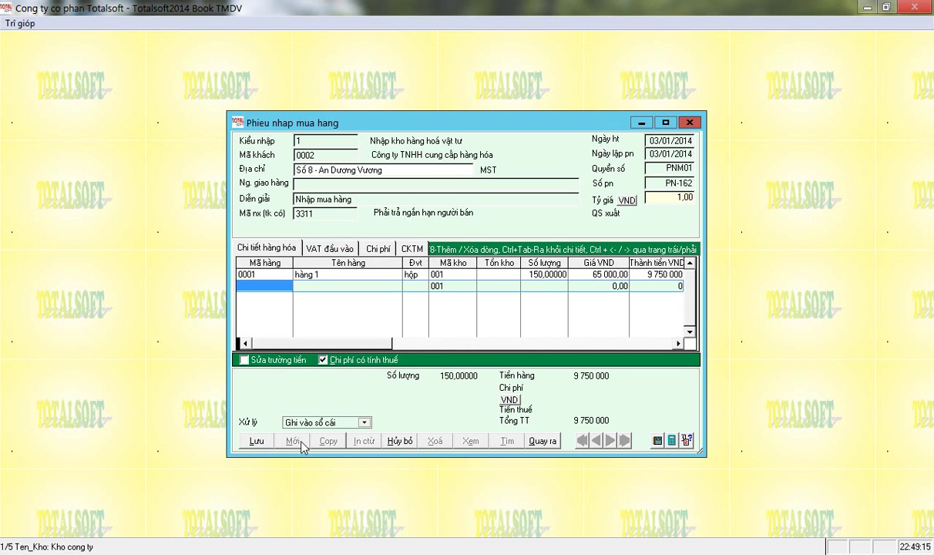
Enter item 0002 on row two with quantity 10, correcting the mistyped 250.
text(0002)
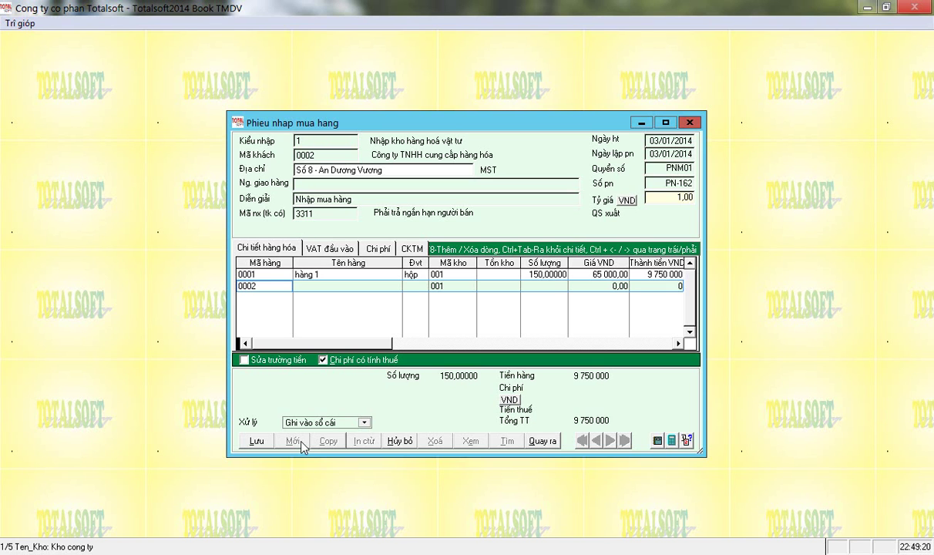
key(Return)
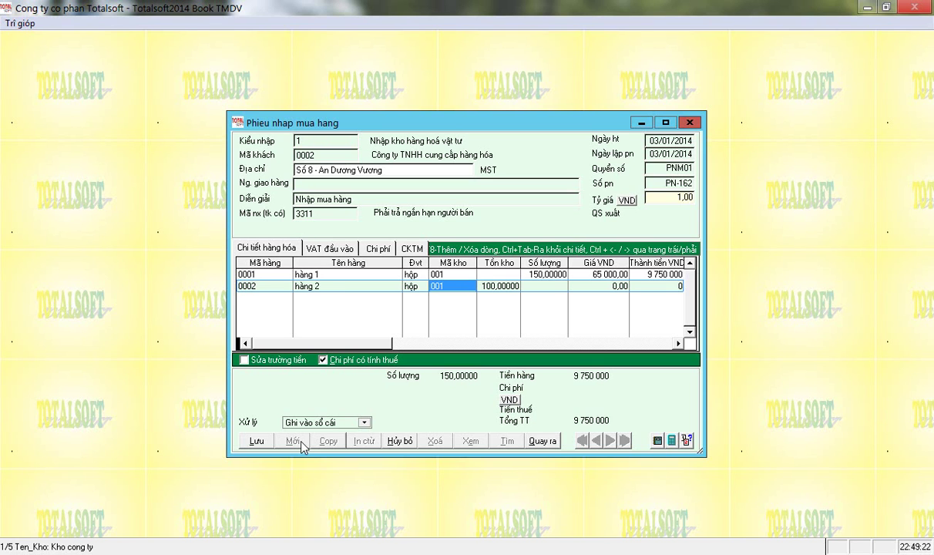
key(Return)
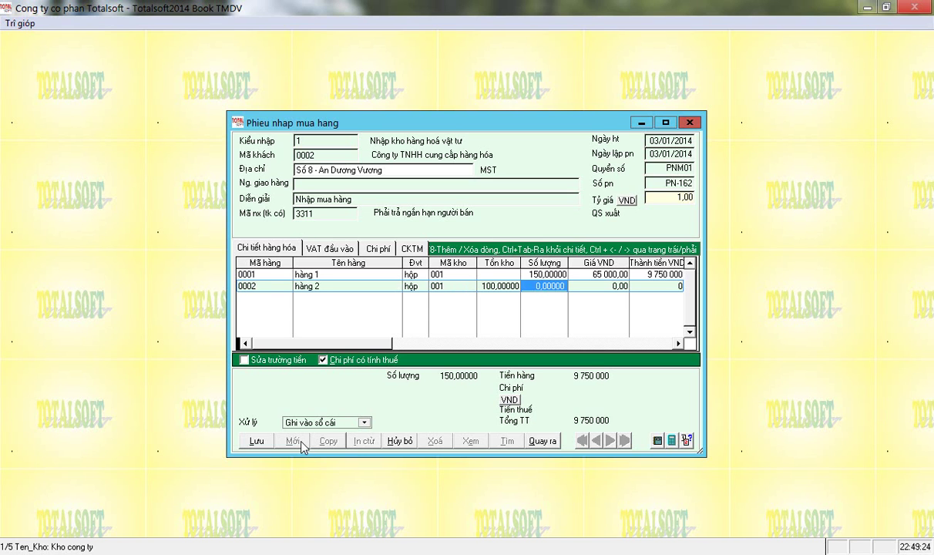
text(250)
key(Return)
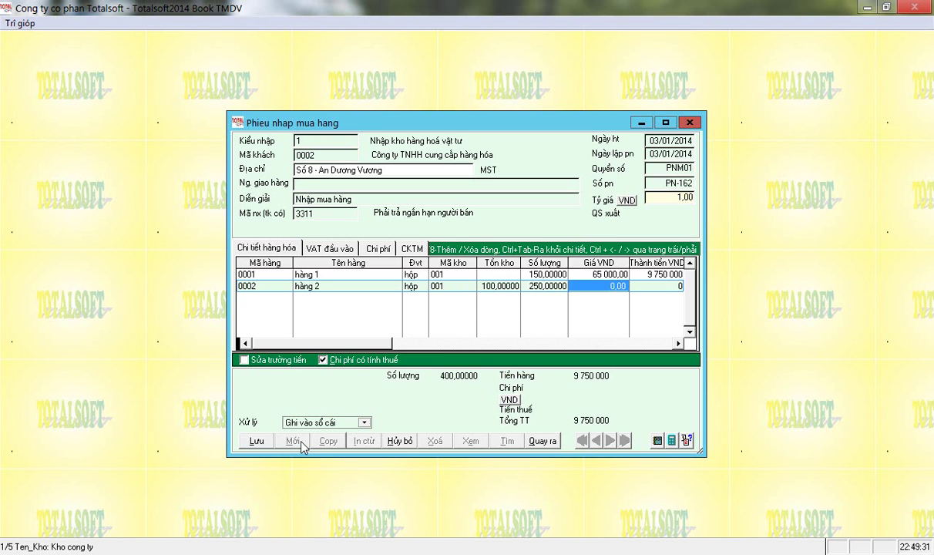
key(shift+Tab)
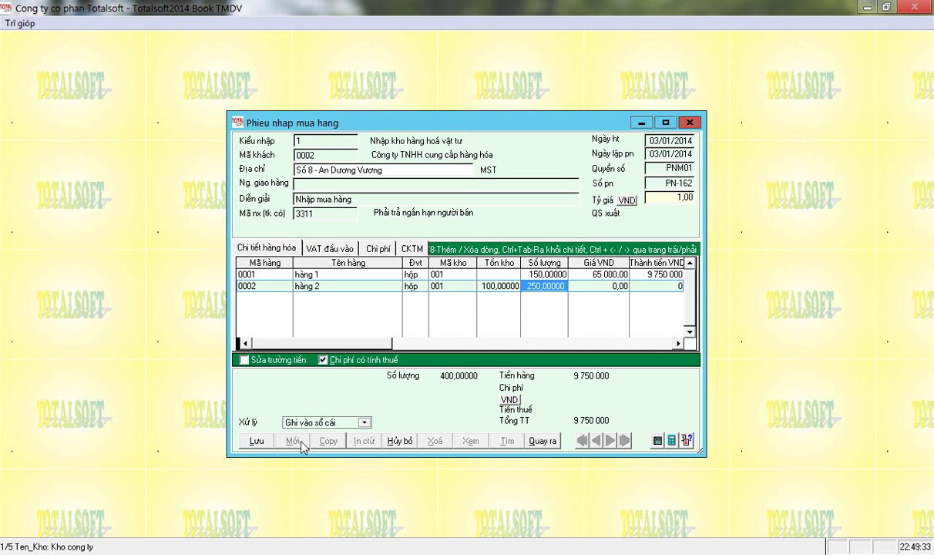
text(10)
key(Tab)
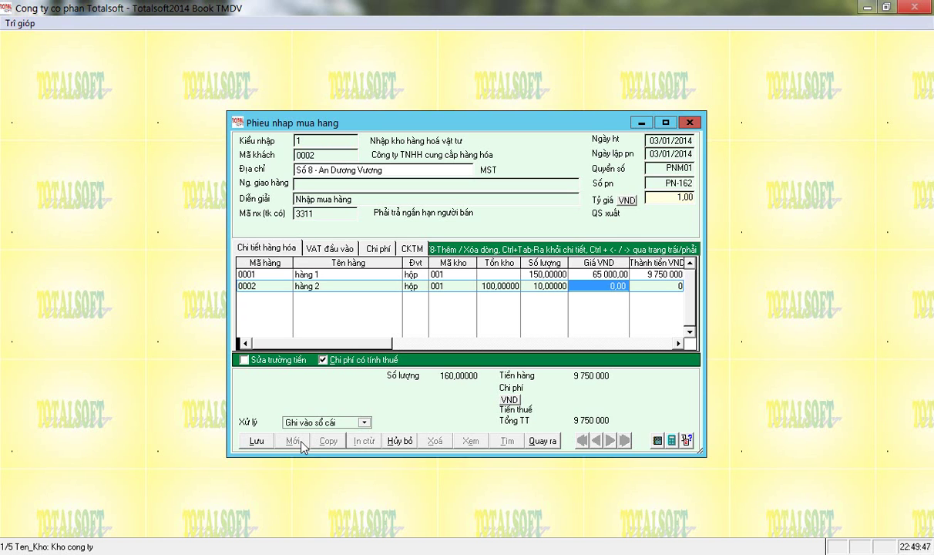
Change row two's warehouse to KM and complete the row at zero price.
key(Left)
key(Left)
key(Left)
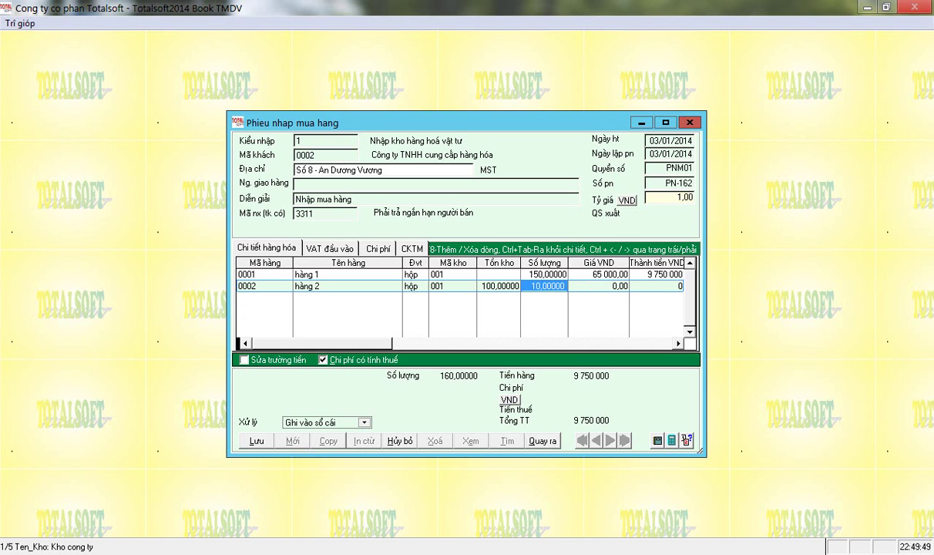
key(Delete)
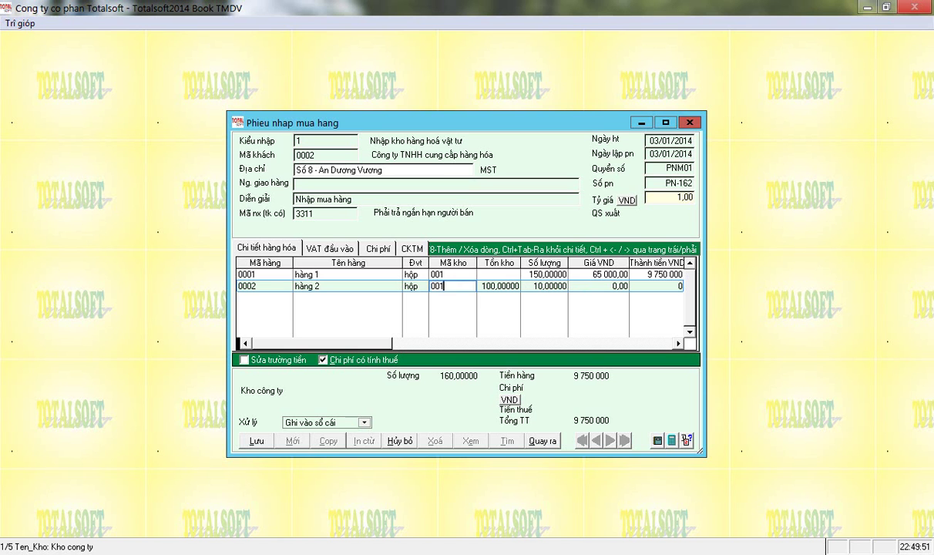
key(Return)
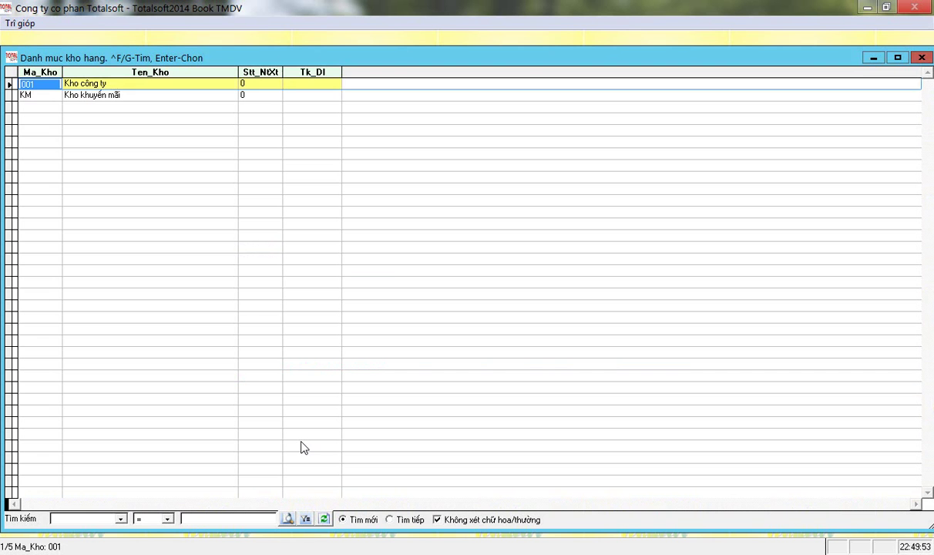
key(Down)
key(Return)
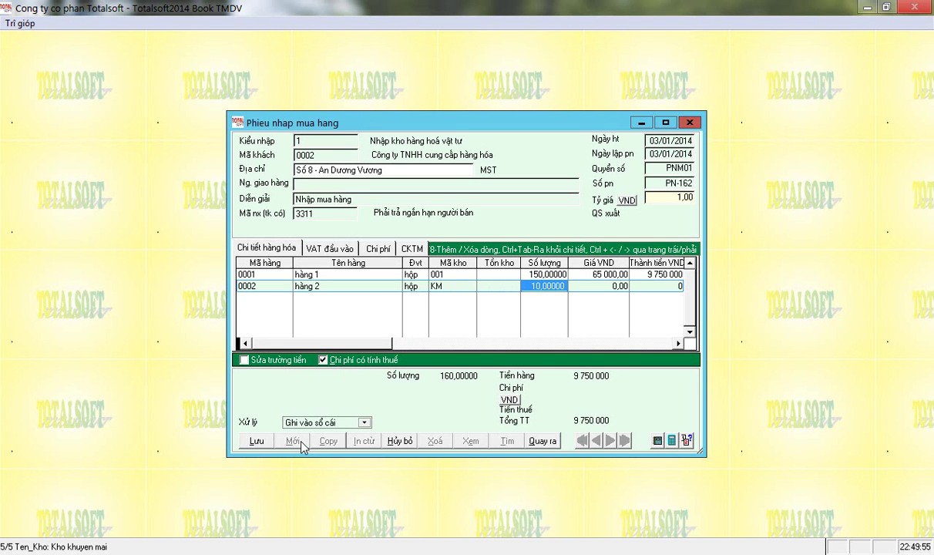
key(Return)
key(Return)
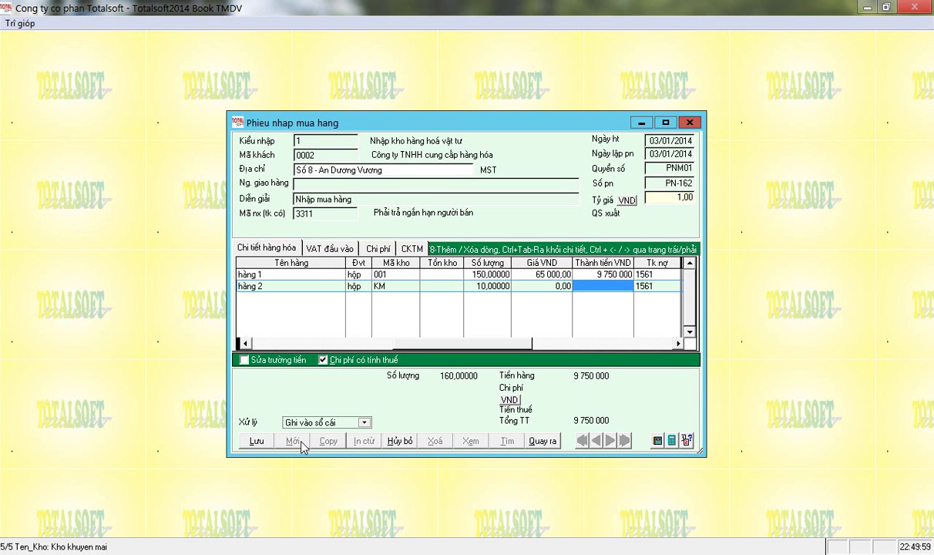
key(Return)
key(Return)
key(Return)
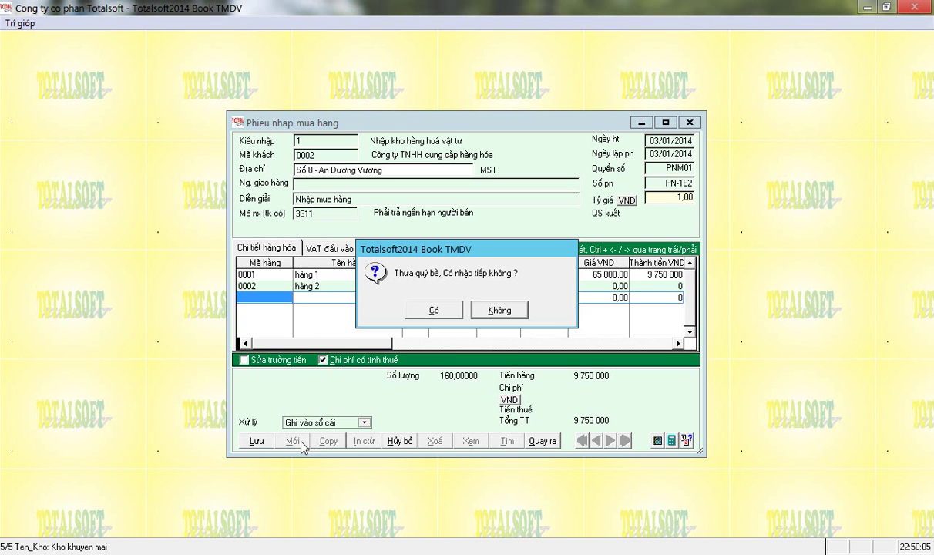
Enter invoice number and serial 03123, dated 03/01/2014, on the input VAT row.
key(Return)
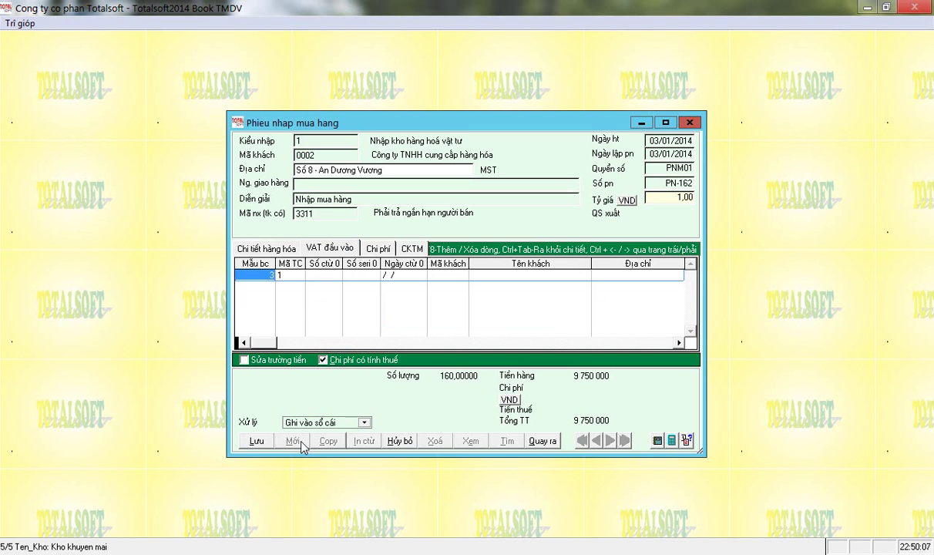
key(Return)
key(Return)
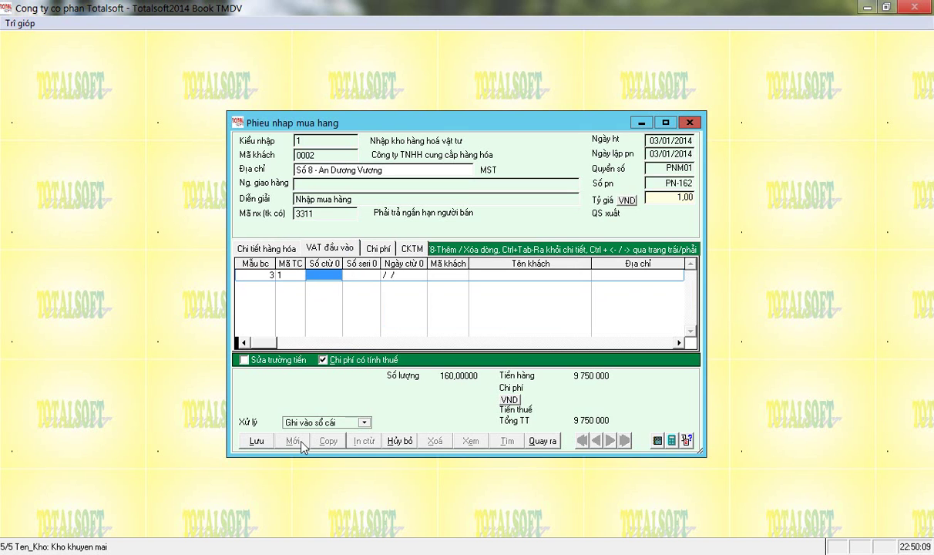
text(03123)
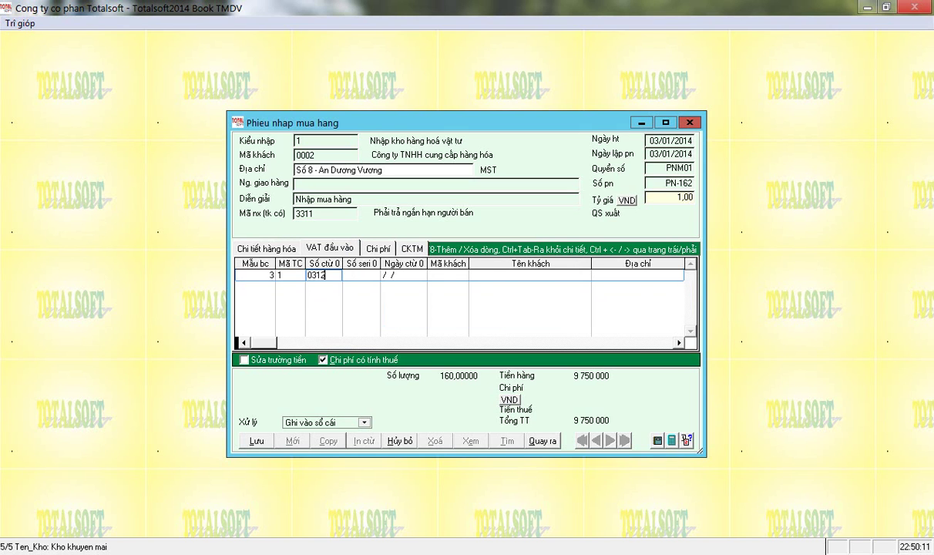
key(Return)
text(03123)
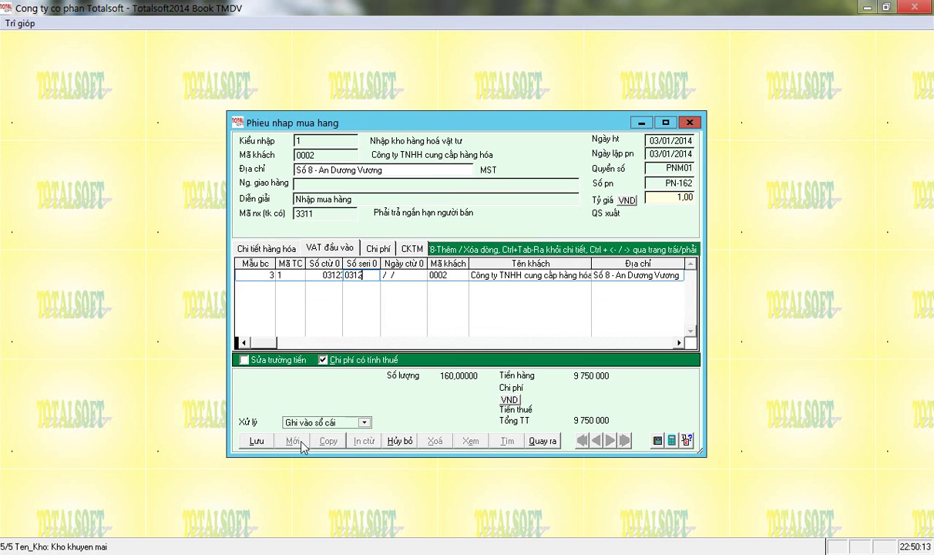
key(Return)
text(03012014)
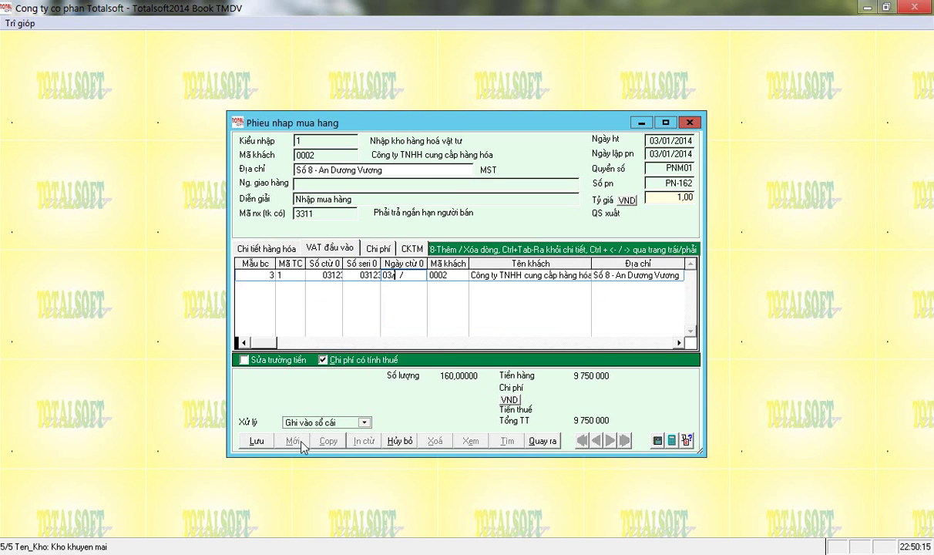
key(Return)
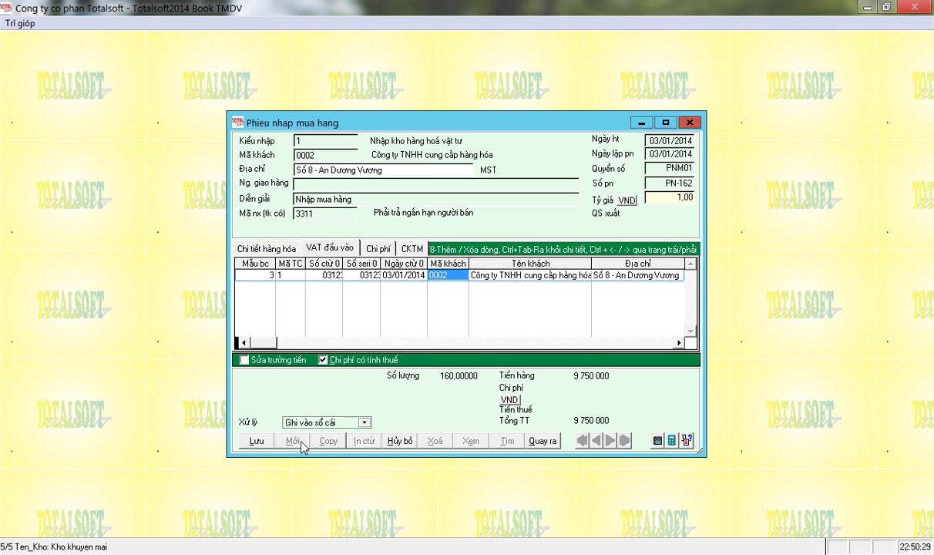
Enter and verify the supplier's tax code, then move on to the warehouse field.
key(Return)
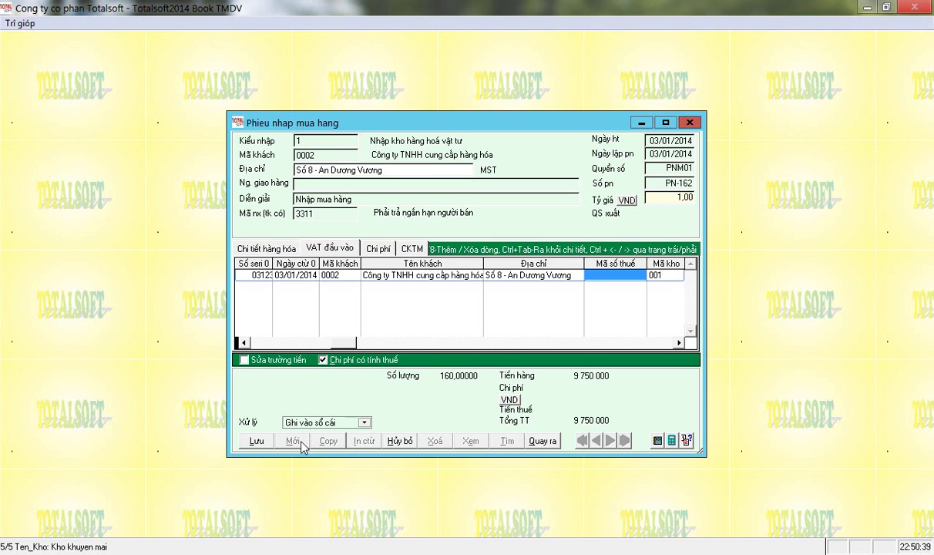
key(Return)
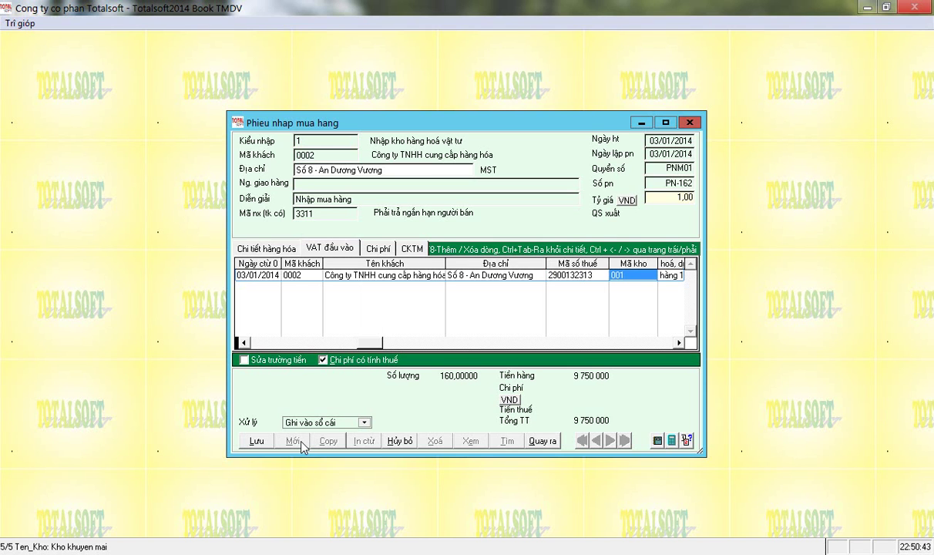
key(shift+Tab)
key(shift+Tab)
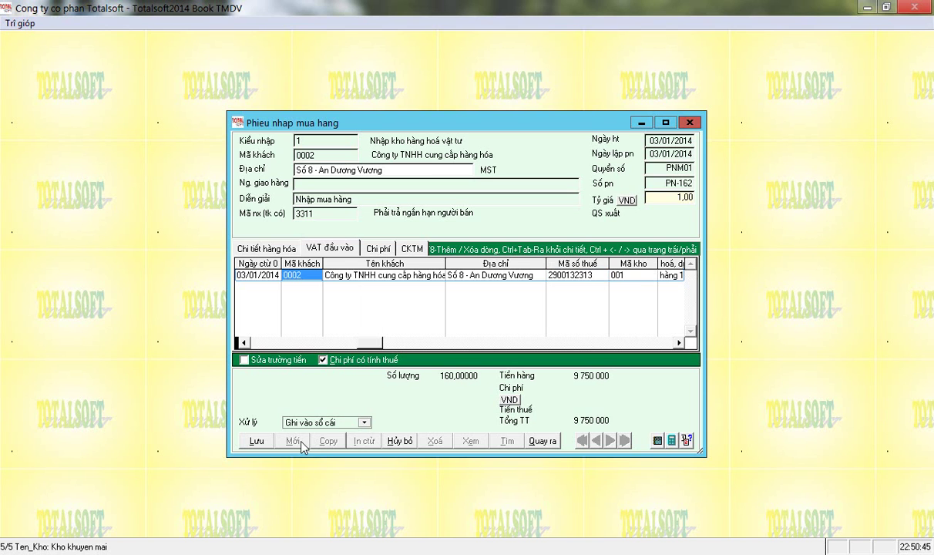
key(Tab)
key(shift+Tab)
click(397, 275)
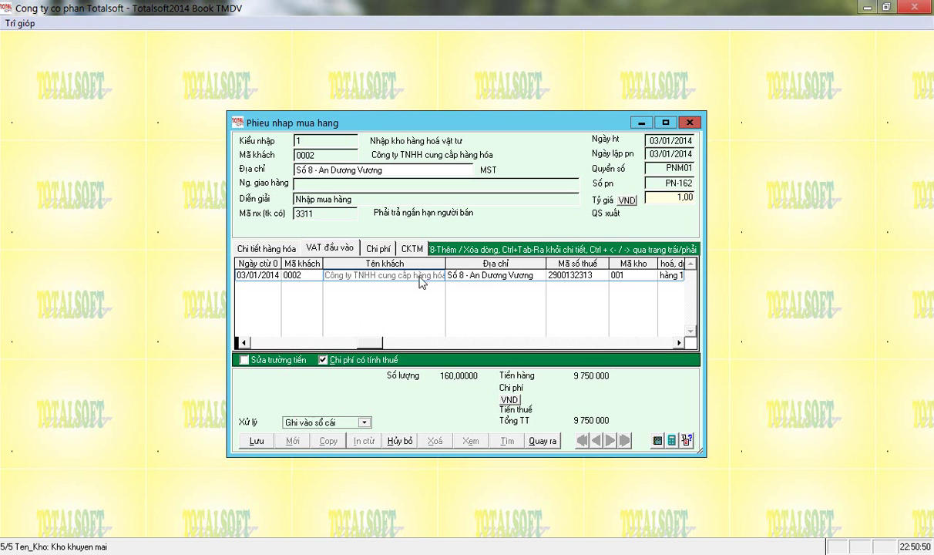
click(568, 275)
key(Tab)
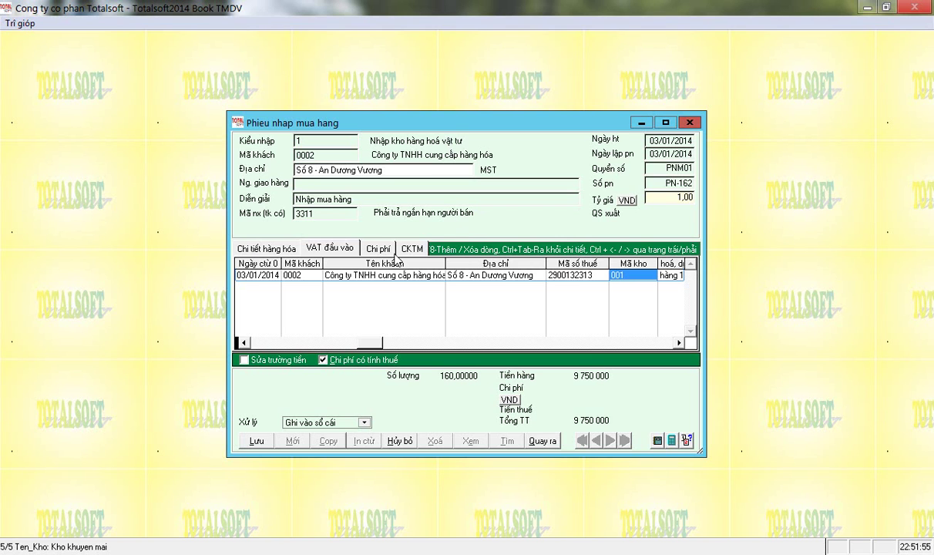
Switch to the Chi phí section listing hàng 1 and hàng 2.
click(374, 247)
Enter a 500 000 total purchase cost and allocate it automatically to hàng 1.
click(348, 263)
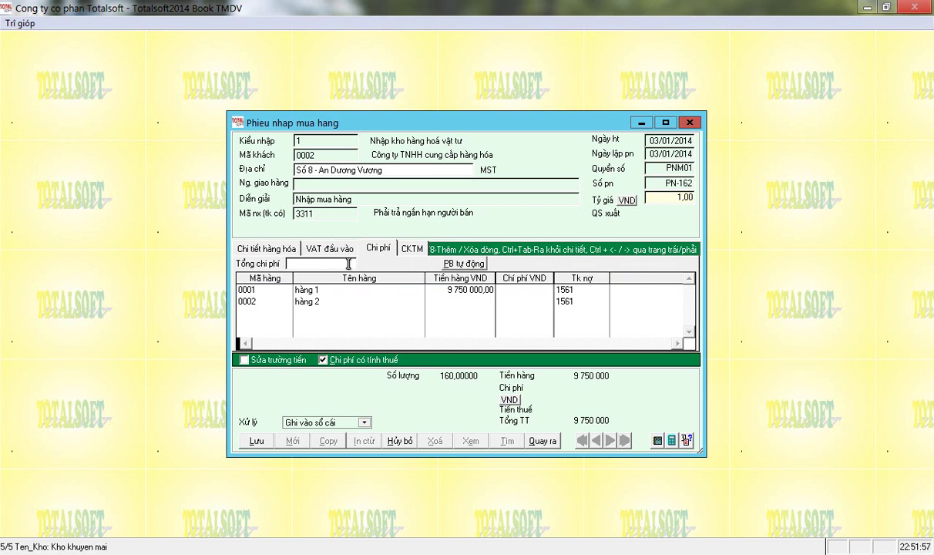
text(500 000)
click(463, 264)
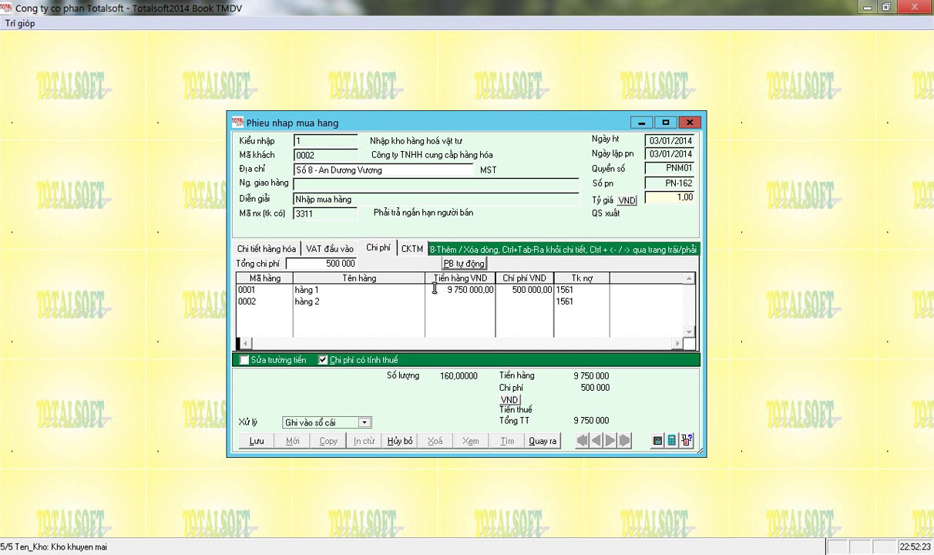
click(413, 249)
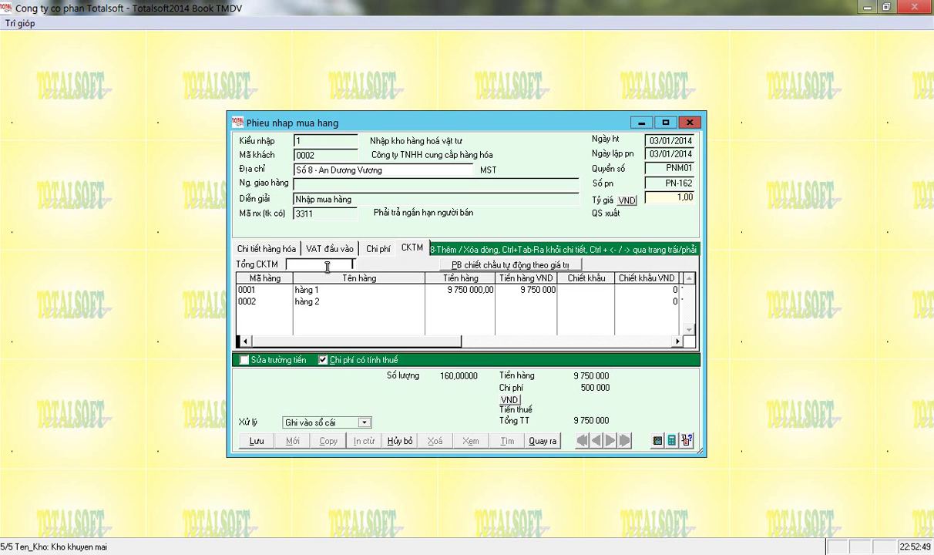
Enter a 7 000 000 trade discount total and allocate it by value to hàng 1.
text(7 000 000)
key(Return)
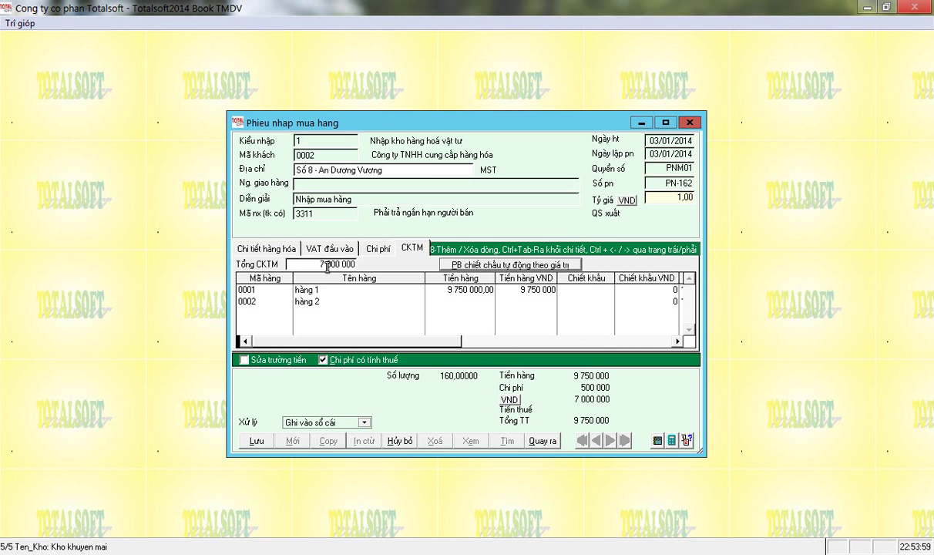
click(460, 265)
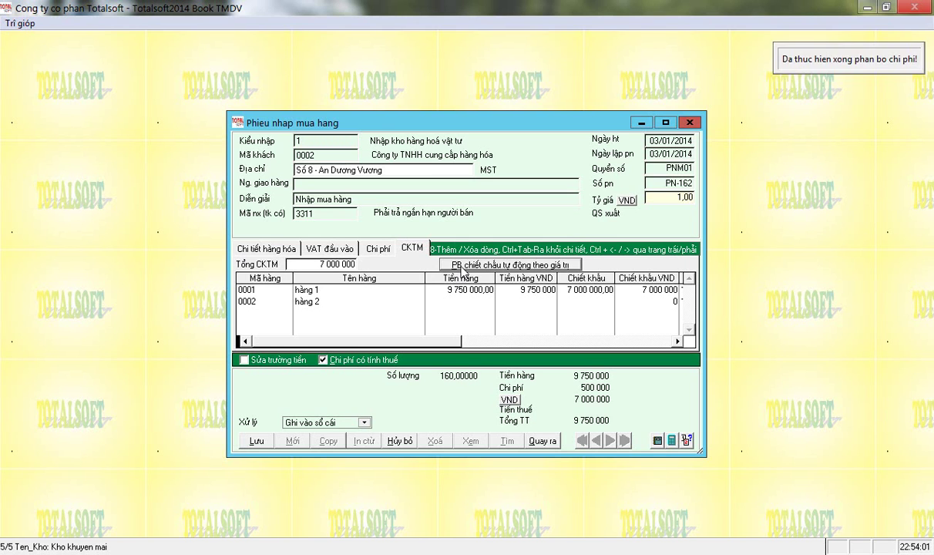
click(561, 289)
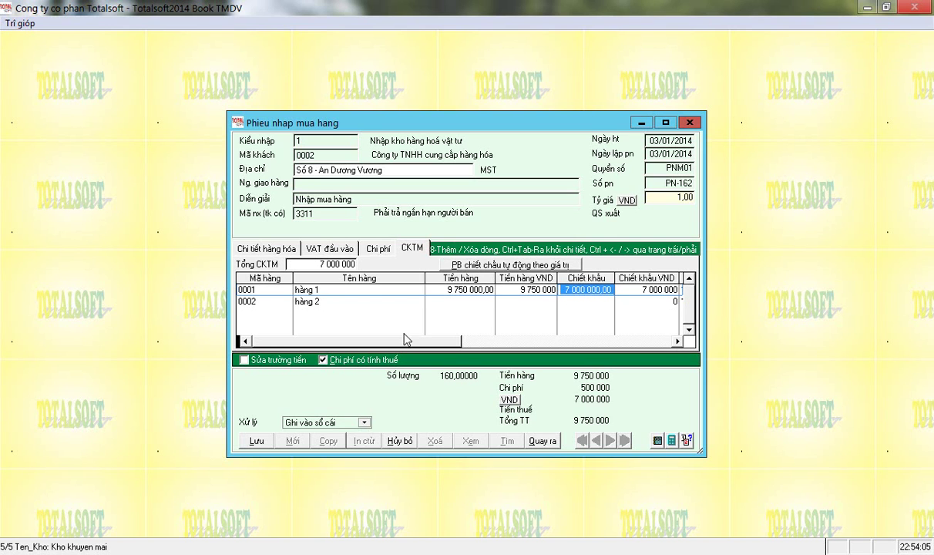
Enter a 2 750 000 pre-tax invoice amount with tax code 10 (10% VAT, 275 000).
click(330, 249)
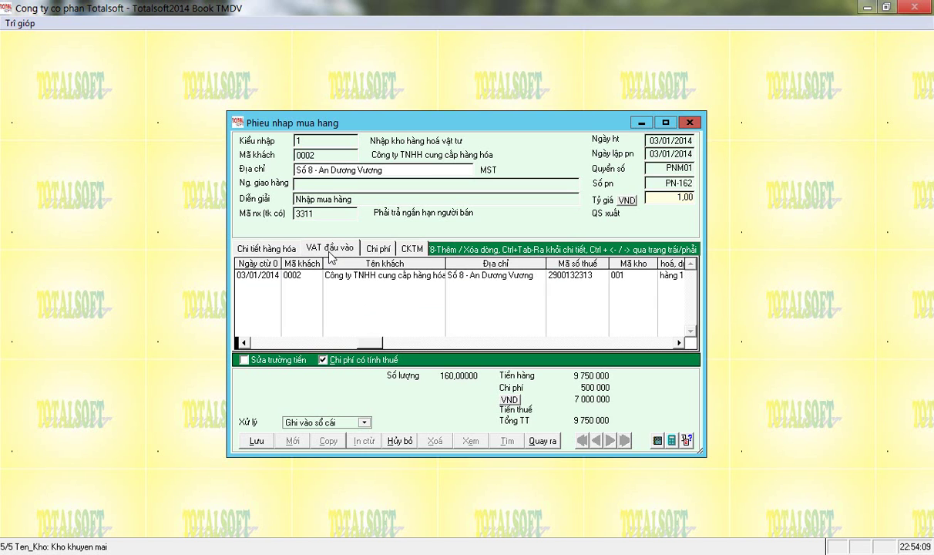
click(340, 278)
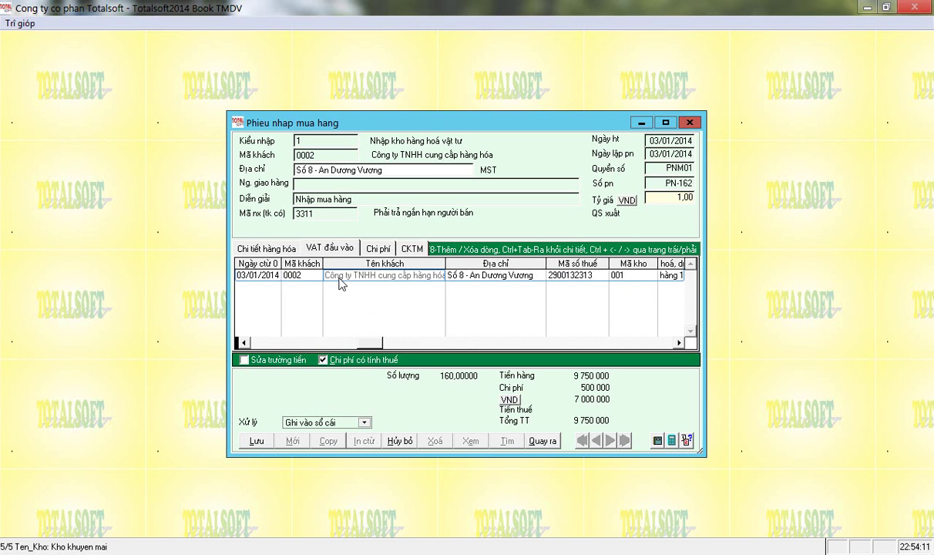
key(Tab)
key(Tab)
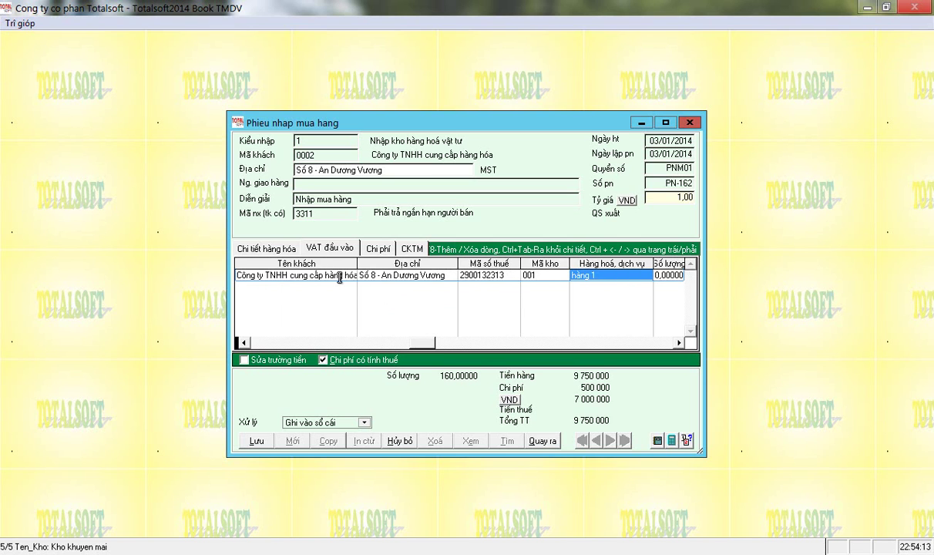
key(Tab)
key(Tab)
key(Tab)
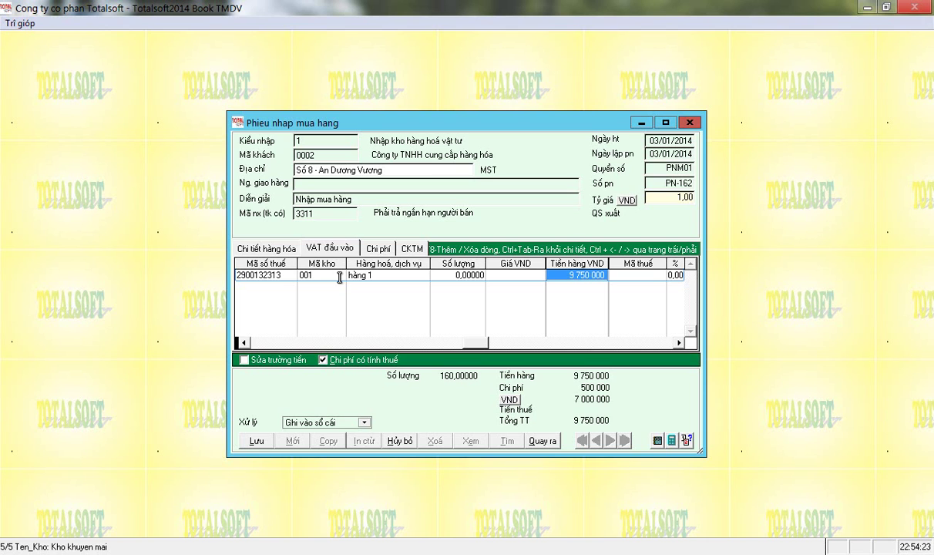
text(2 7)
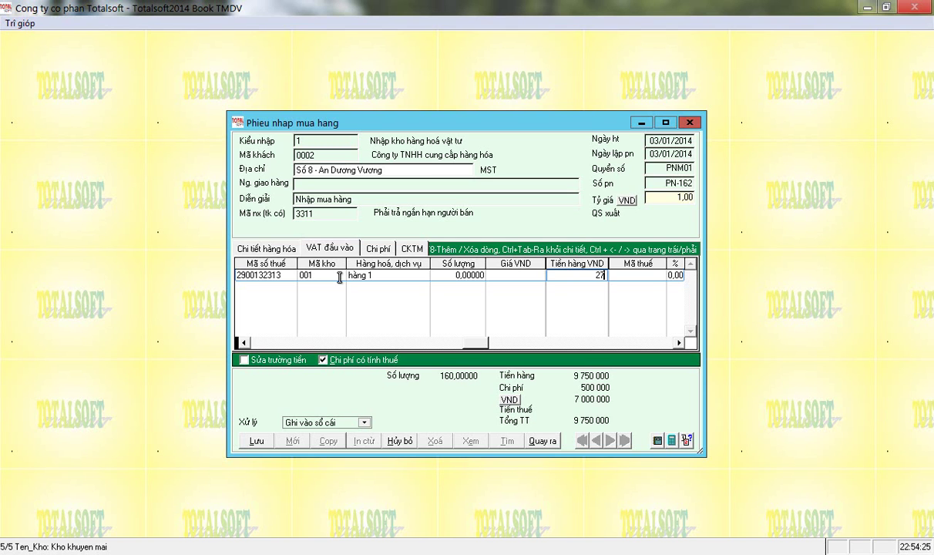
text(50 000)
key(Return)
text(10)
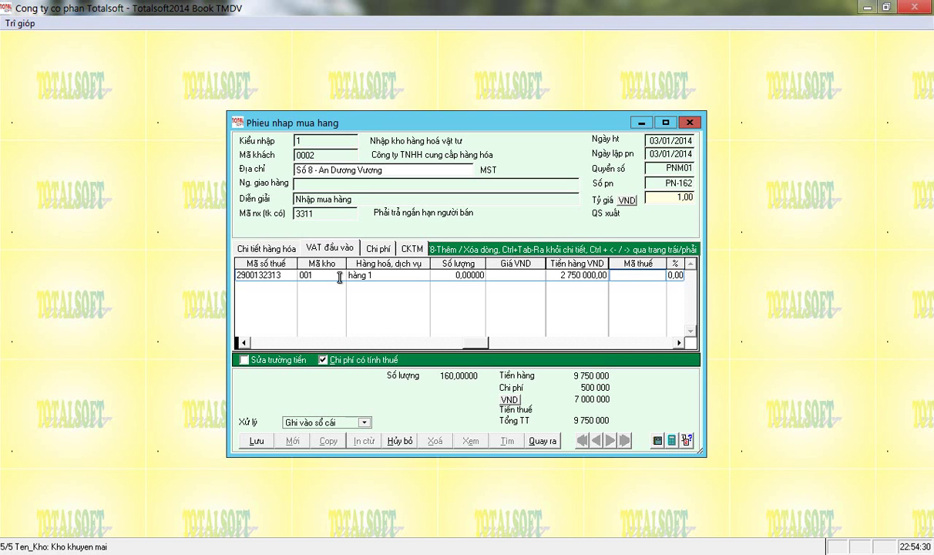
key(Return)
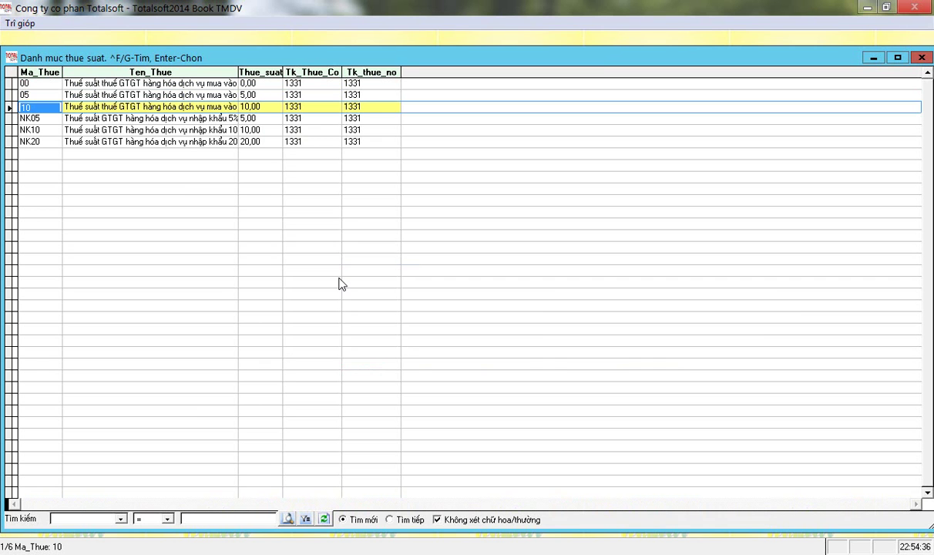
key(Return)
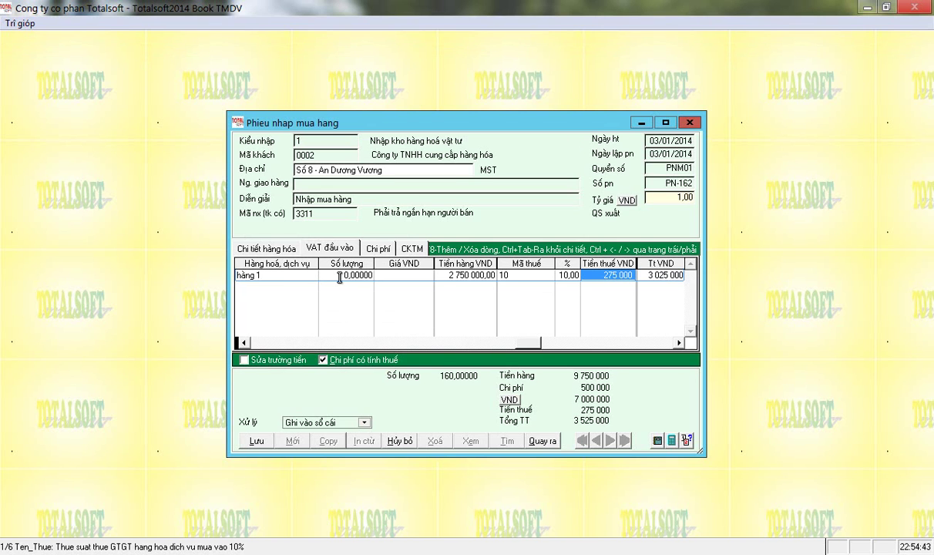
key(Return)
key(Return)
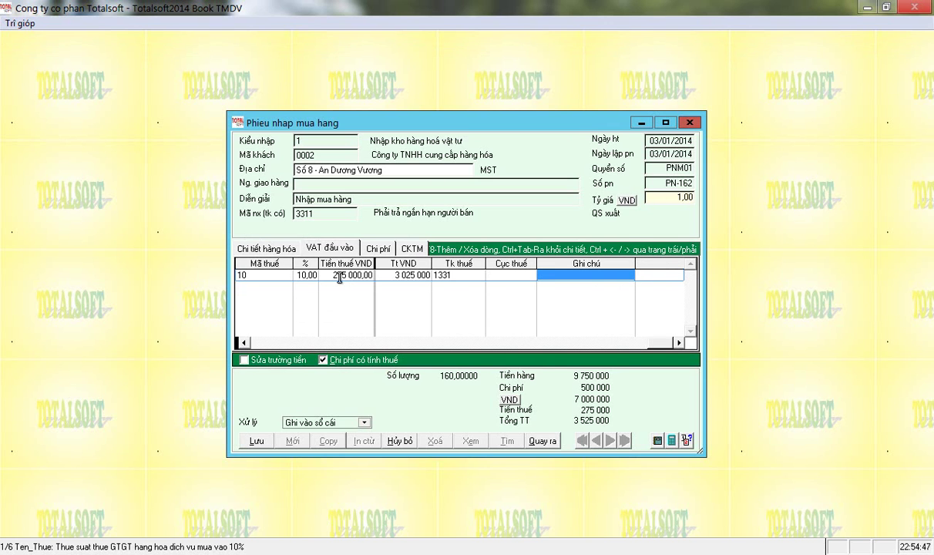
key(Return)
key(Tab)
key(Tab)
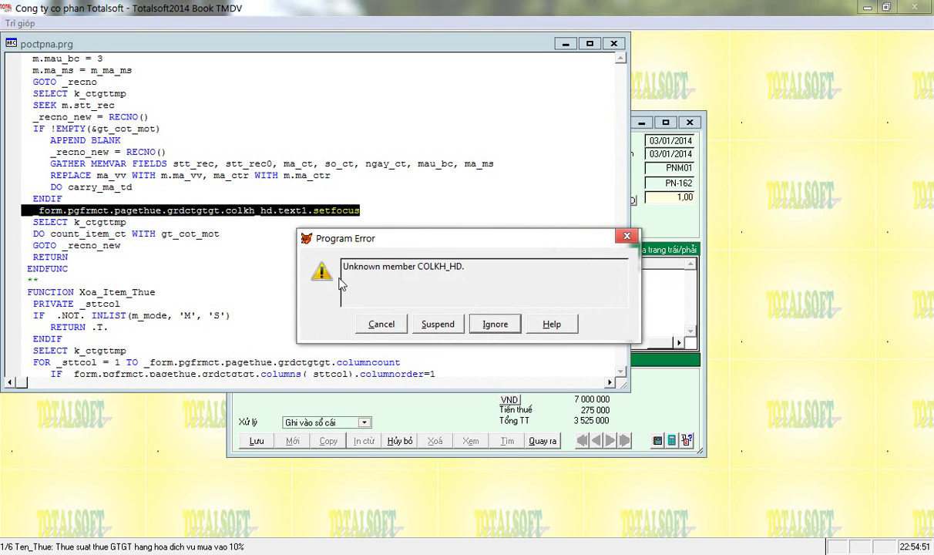
Dismiss the COLKH_HD error and save the receipt, accepting the totals warning.
key(Return)
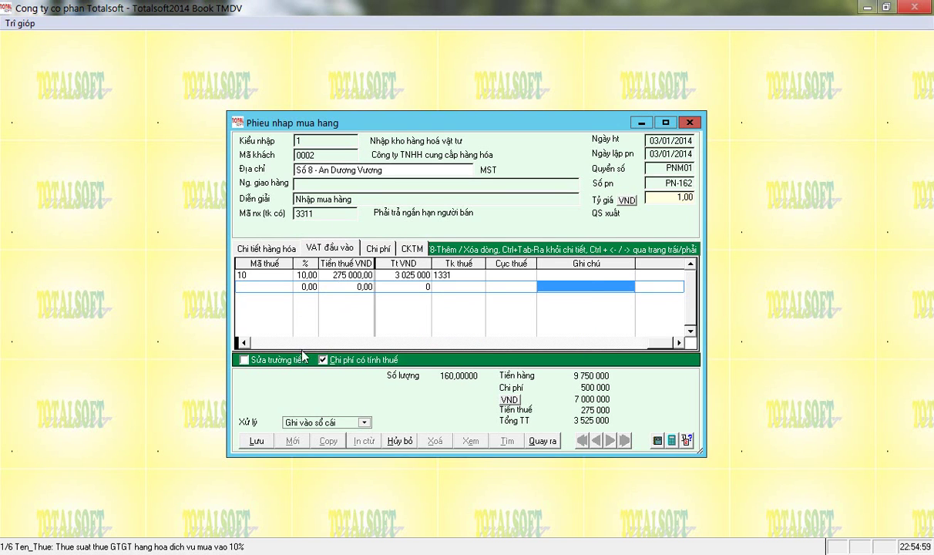
click(266, 343)
click(266, 343)
click(277, 289)
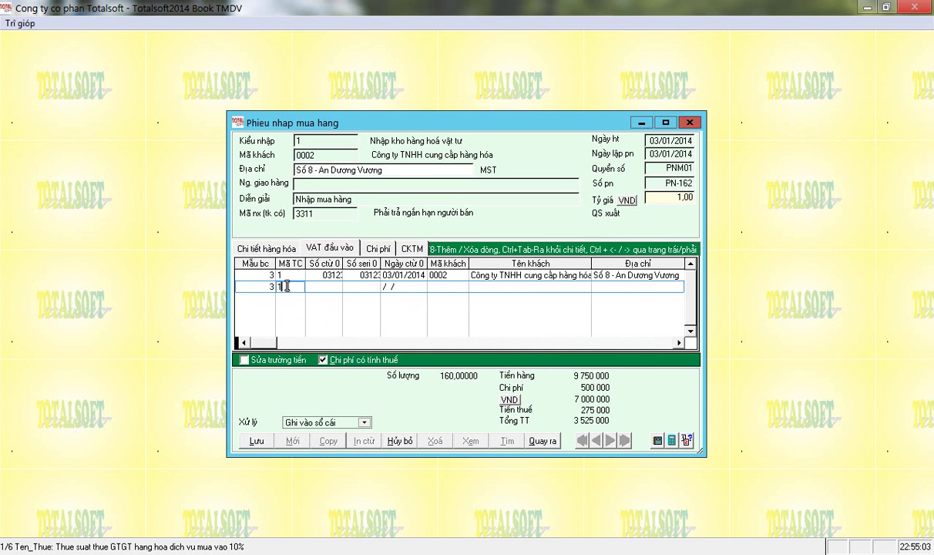
click(260, 443)
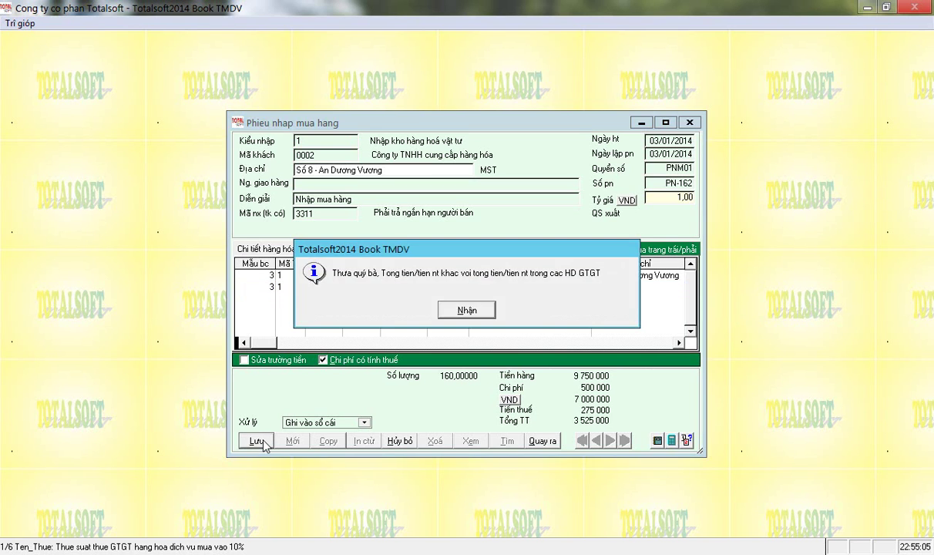
click(467, 311)
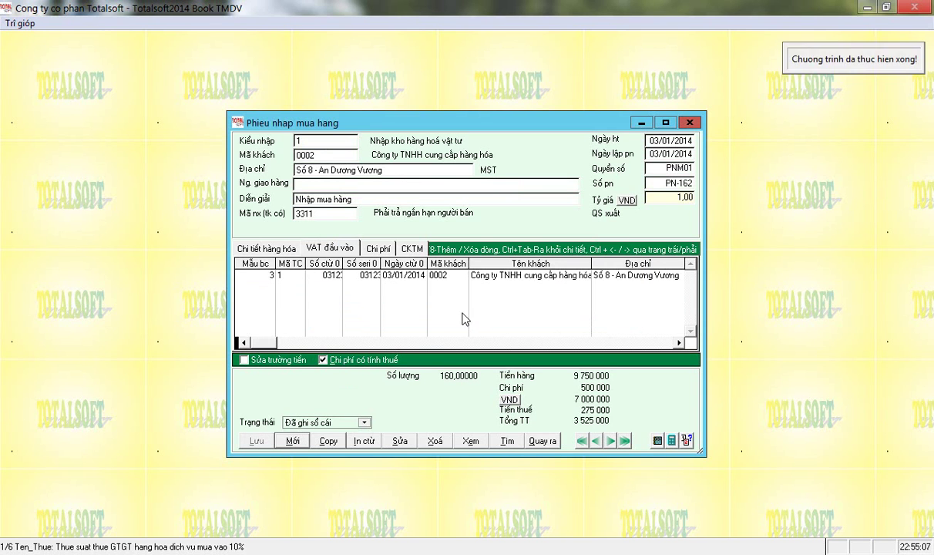
Review the hàng 1 and hàng 2 item lines and the invoice serial on the VAT details.
click(276, 248)
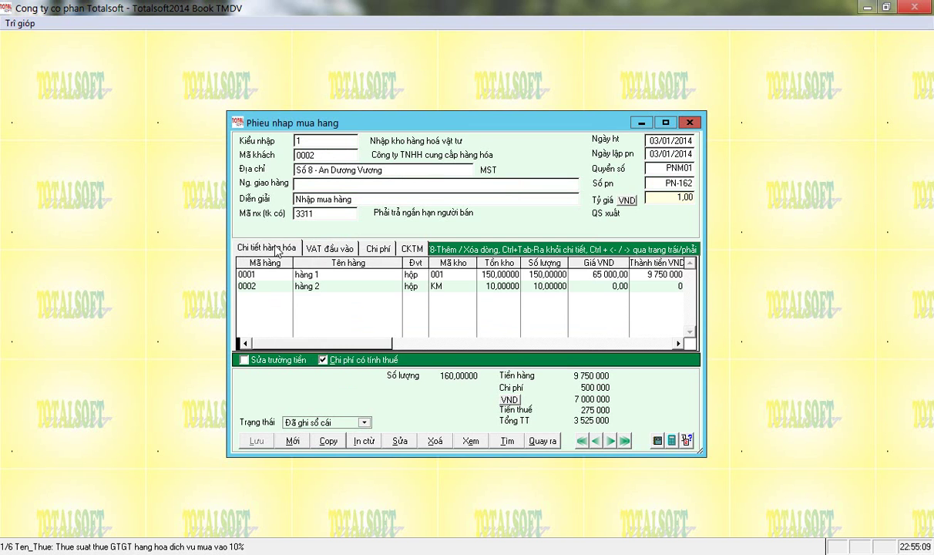
click(325, 249)
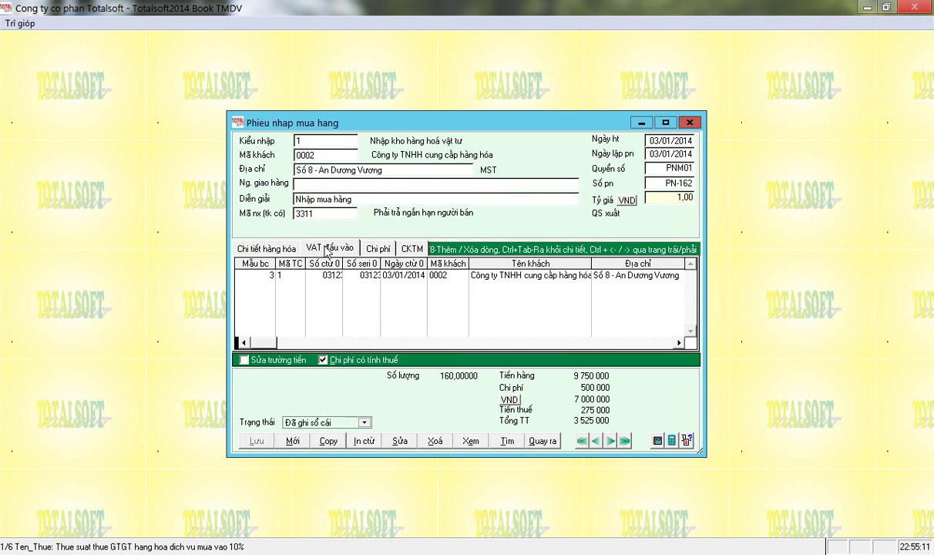
click(266, 247)
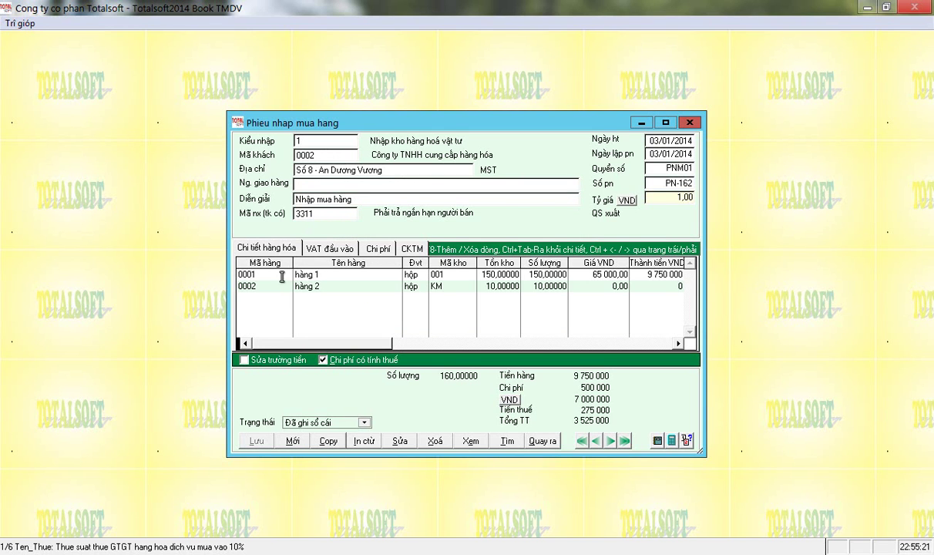
click(327, 279)
click(327, 285)
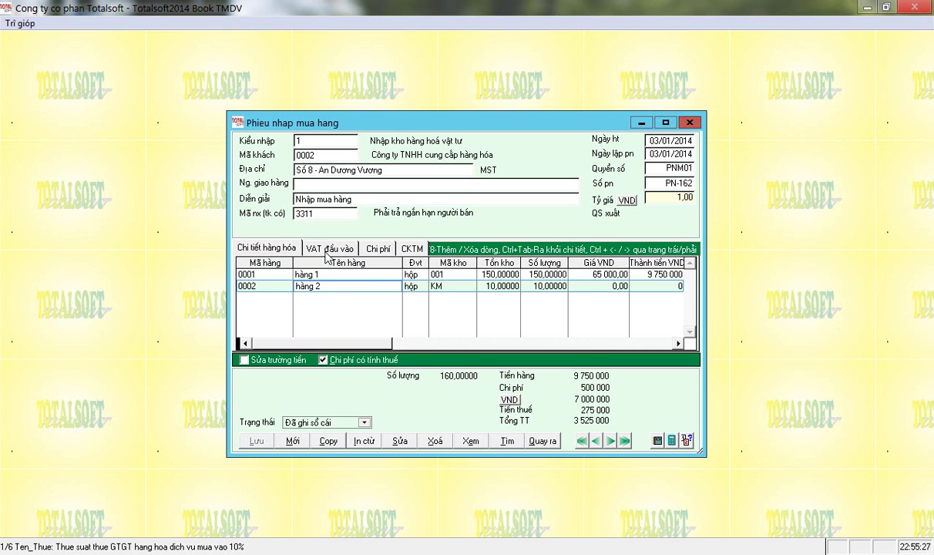
click(325, 252)
click(353, 275)
key(Tab)
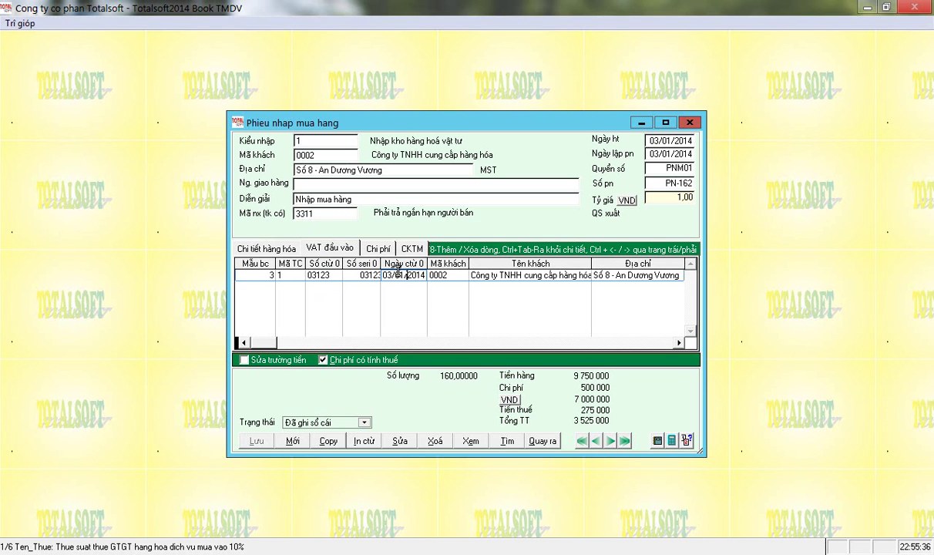
Close the purchase receipt, confirming the exit, and select Phiếu nhập chi phí mua hàng.
click(542, 441)
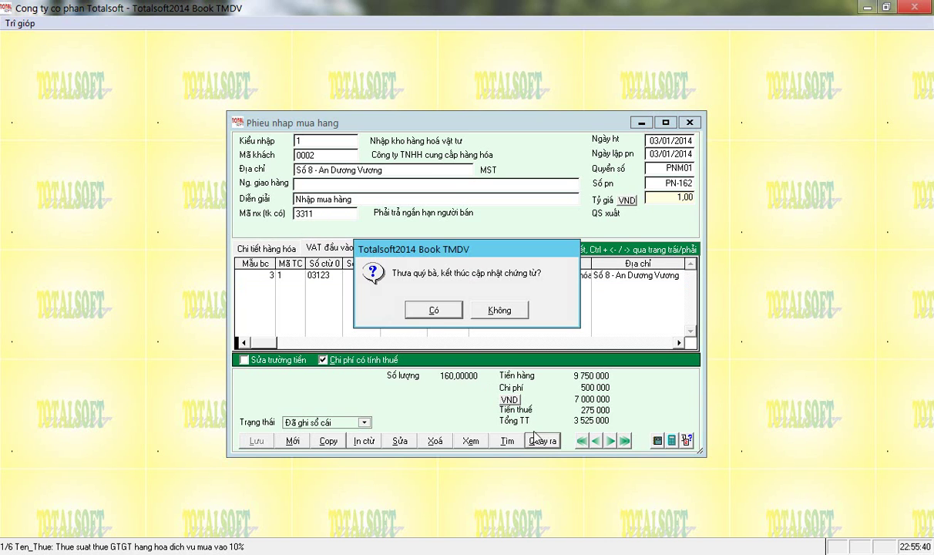
click(433, 311)
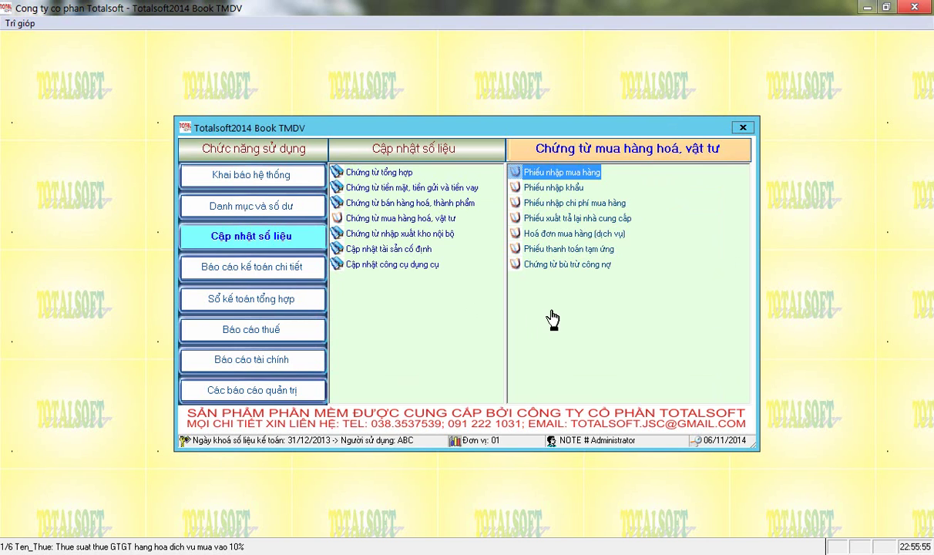
click(572, 204)
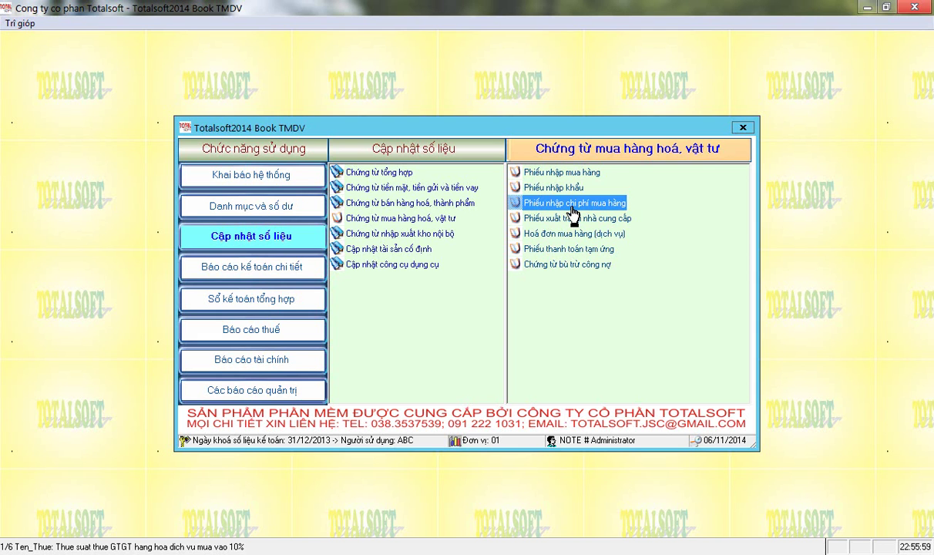
Open the purchase-cost voucher form and delete the existing cost voucher.
double_click(572, 208)
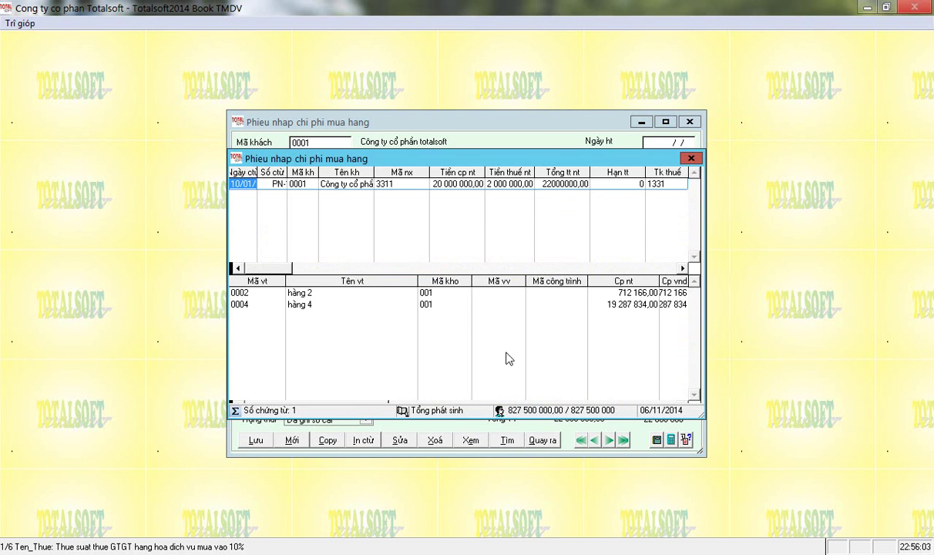
key(Return)
click(435, 440)
click(445, 312)
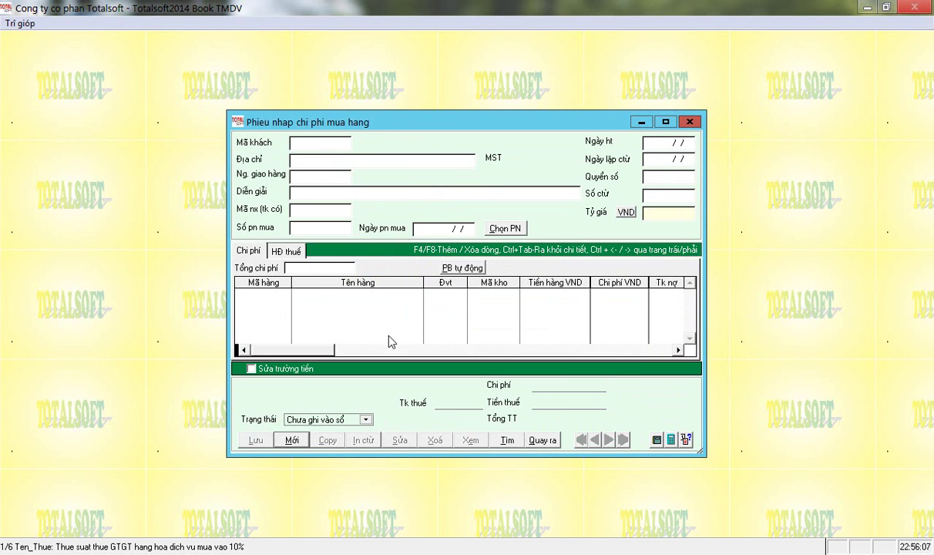
Start a new cost voucher for customer 0001, credit account 3311, dated 05/01/2014.
click(292, 441)
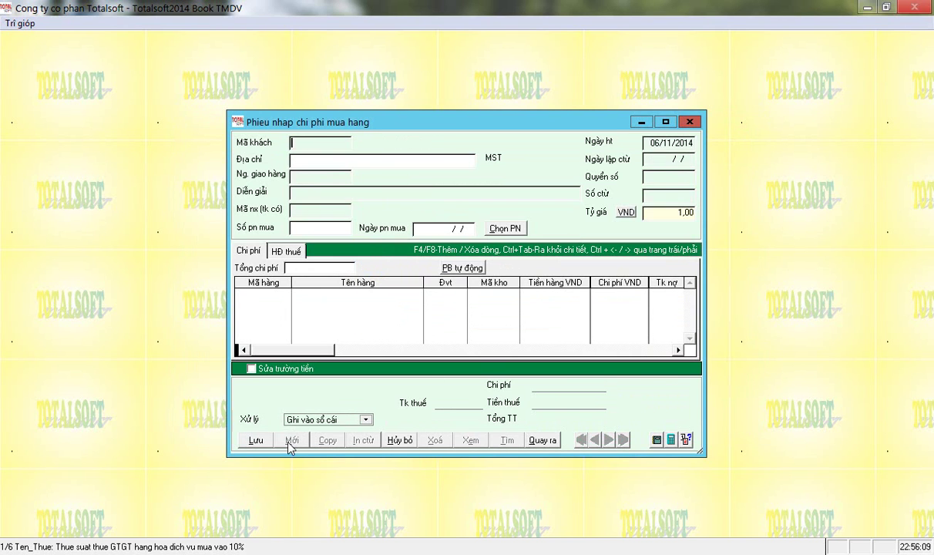
key(Return)
key(Down)
key(Up)
key(Return)
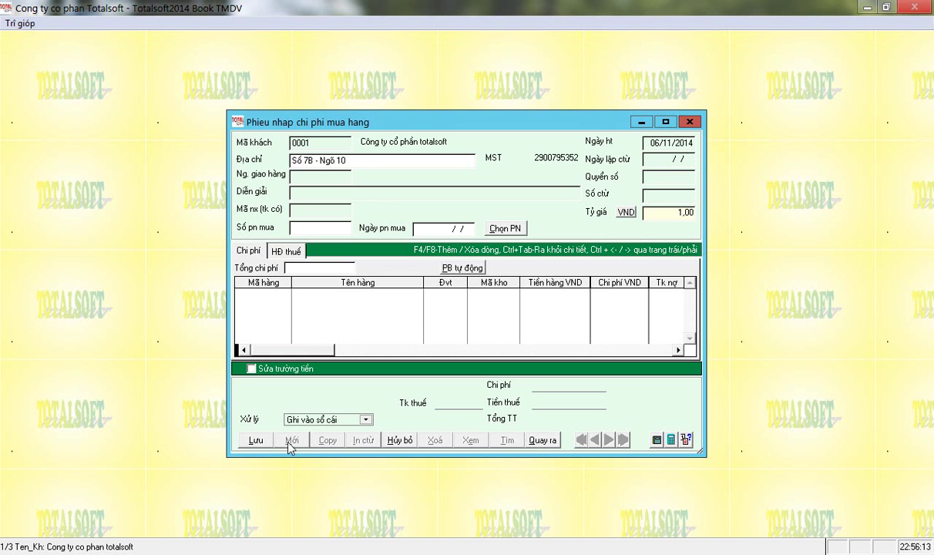
key(Return)
text(3311)
key(Return)
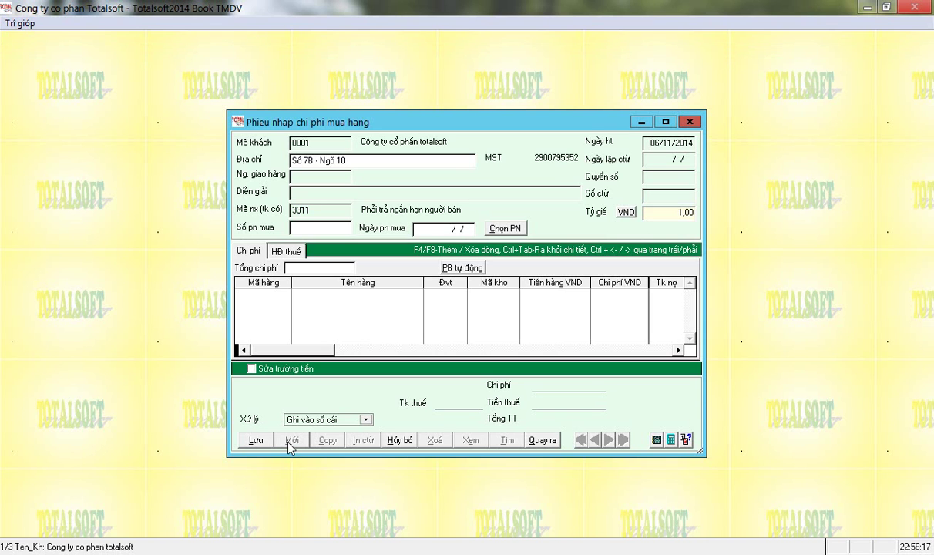
text(05/0)
key(Return)
key(Return)
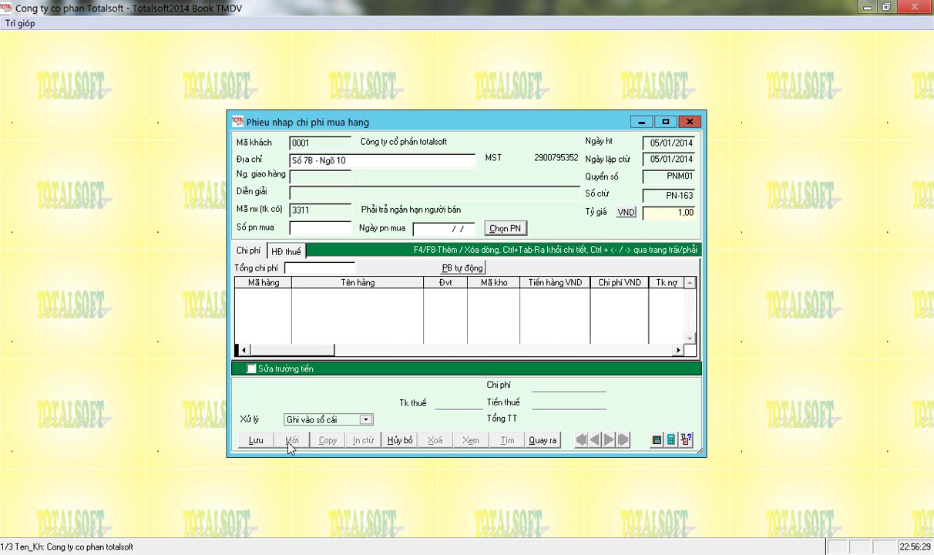
key(ctrl+f)
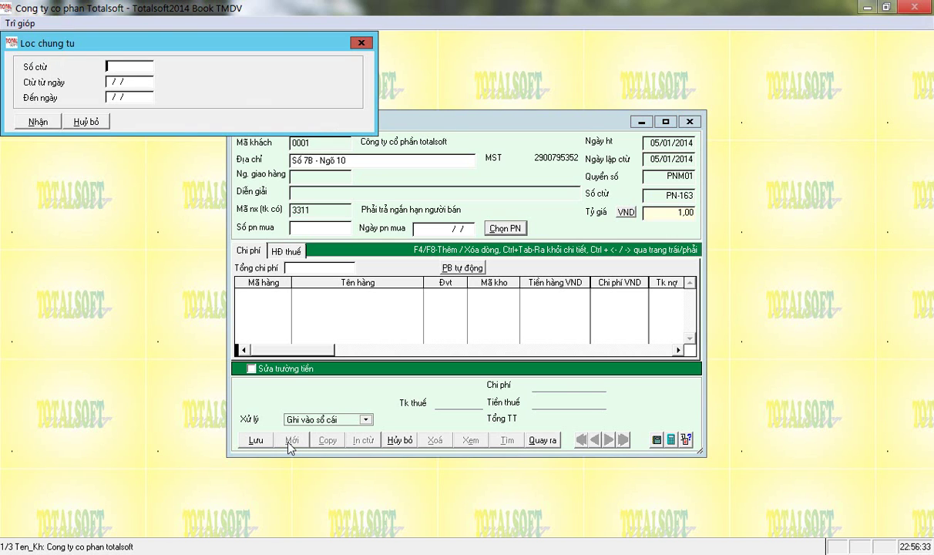
Load receipt PN-162 from the filter and allocate a 700 000 total cost to its goods.
key(Return)
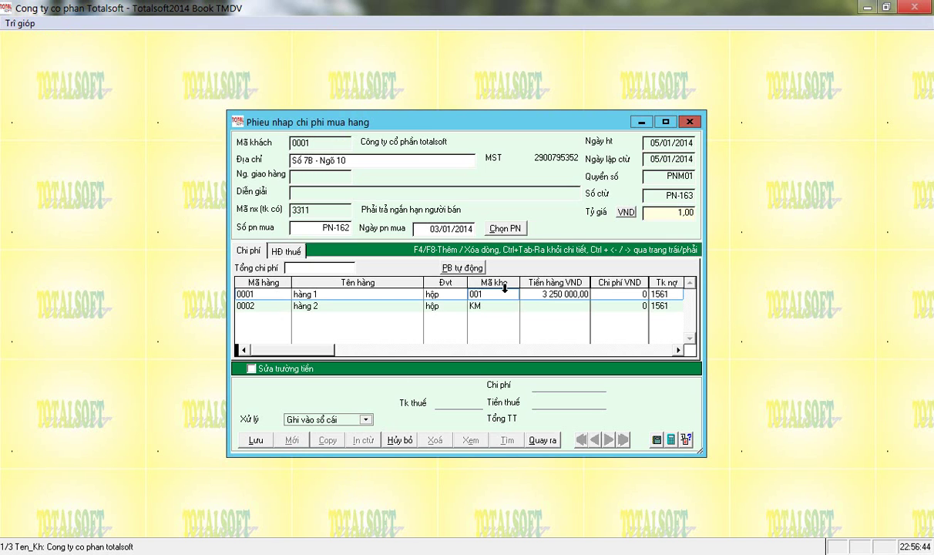
click(537, 299)
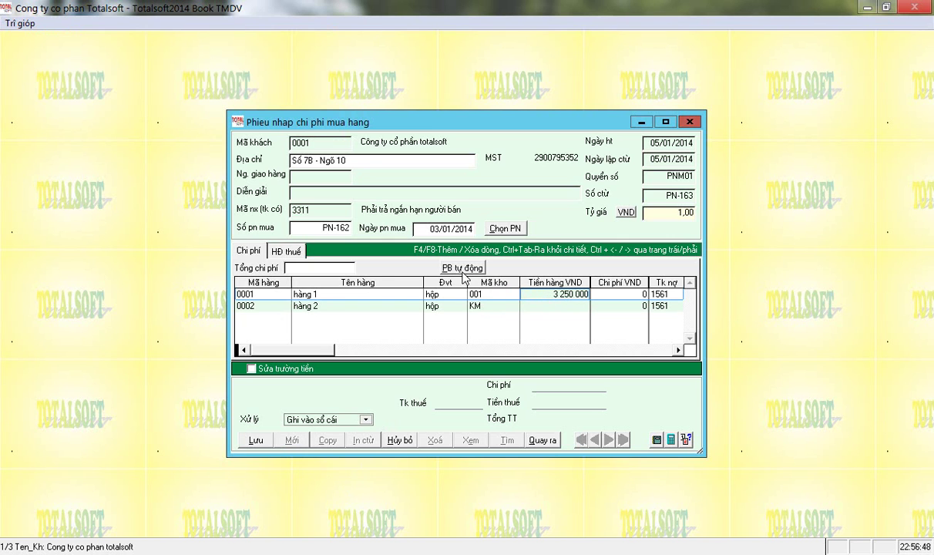
click(347, 268)
text(700 000)
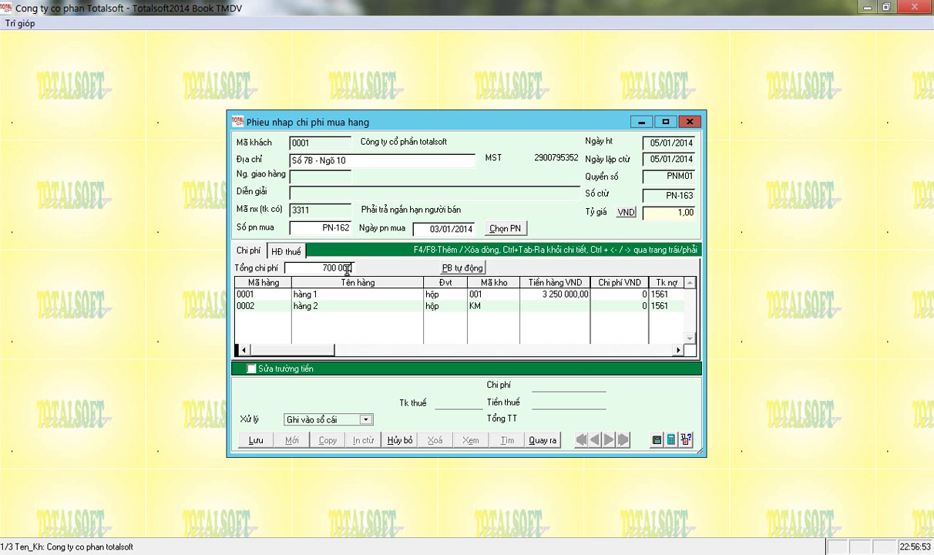
key(Tab)
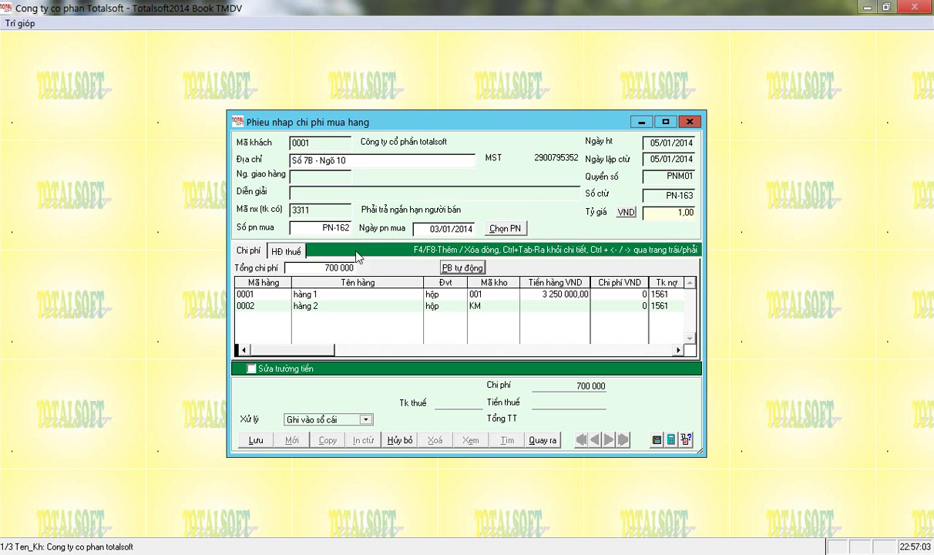
click(451, 267)
Enter VAT invoice 03123, serial 123, dated 01/01/2014, with the 10% tax code.
click(281, 254)
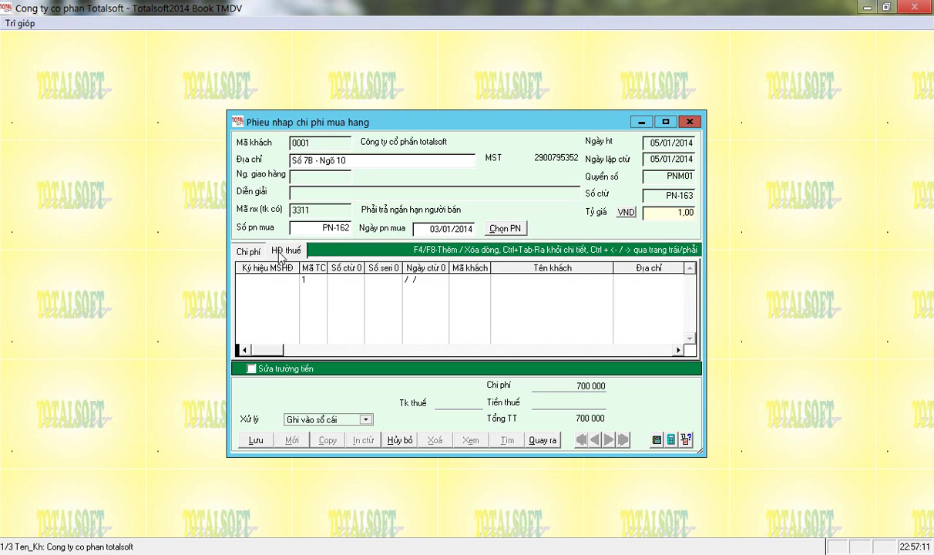
text(03123)
key(Return)
key(Return)
text(3123)
key(Return)
text(123)
key(Return)
text(10101)
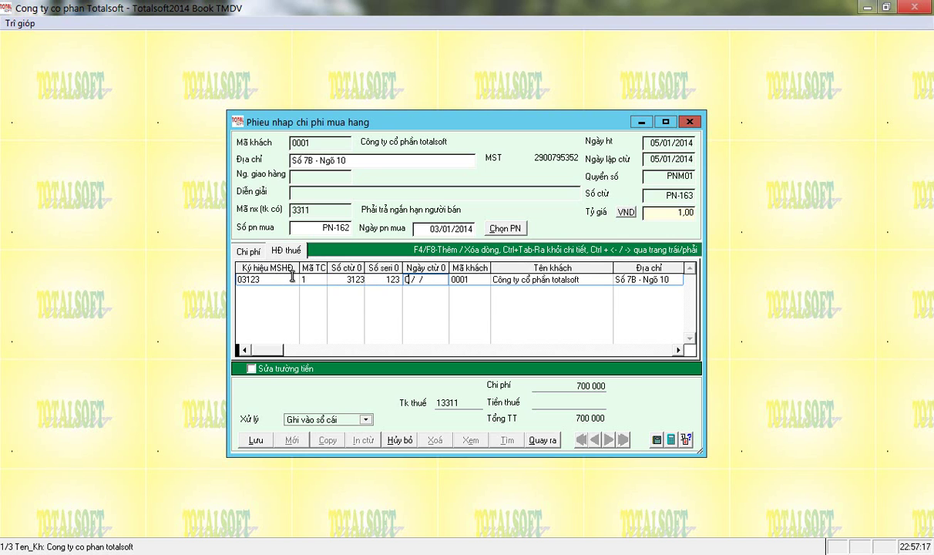
text(2014)
key(Return)
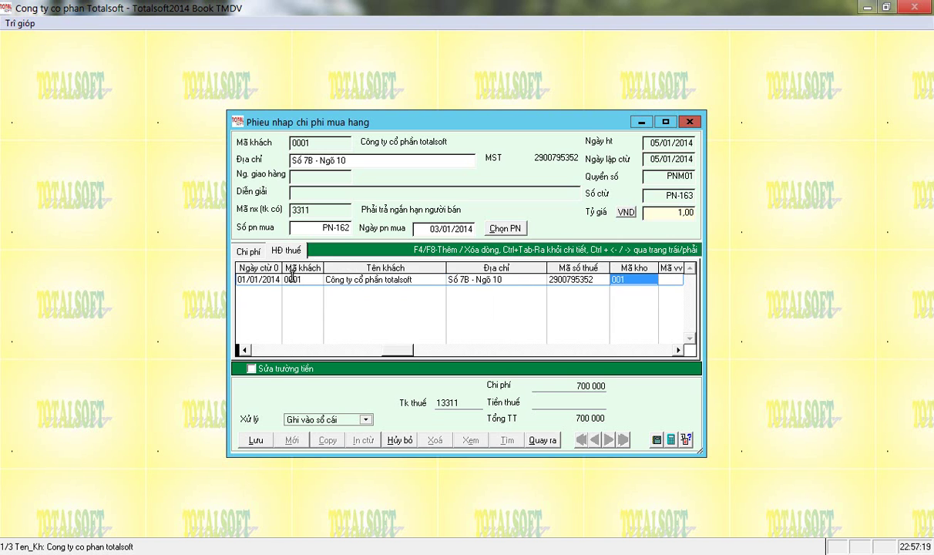
key(Return)
key(Return)
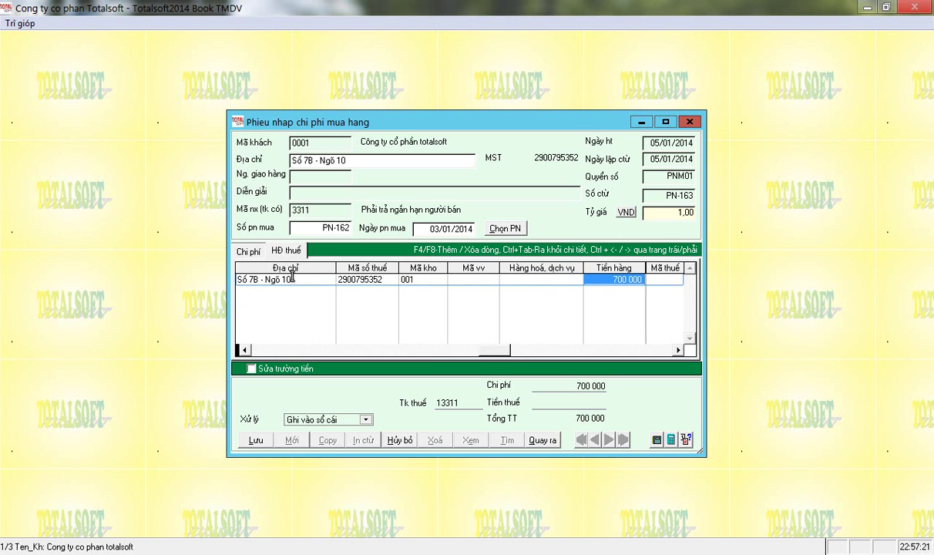
key(Return)
key(Return)
key(Down)
key(Down)
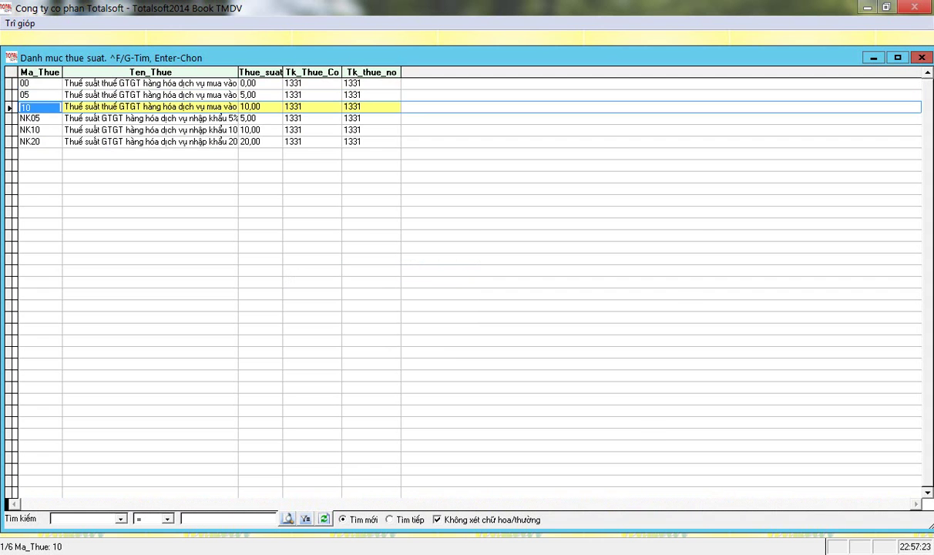
key(Return)
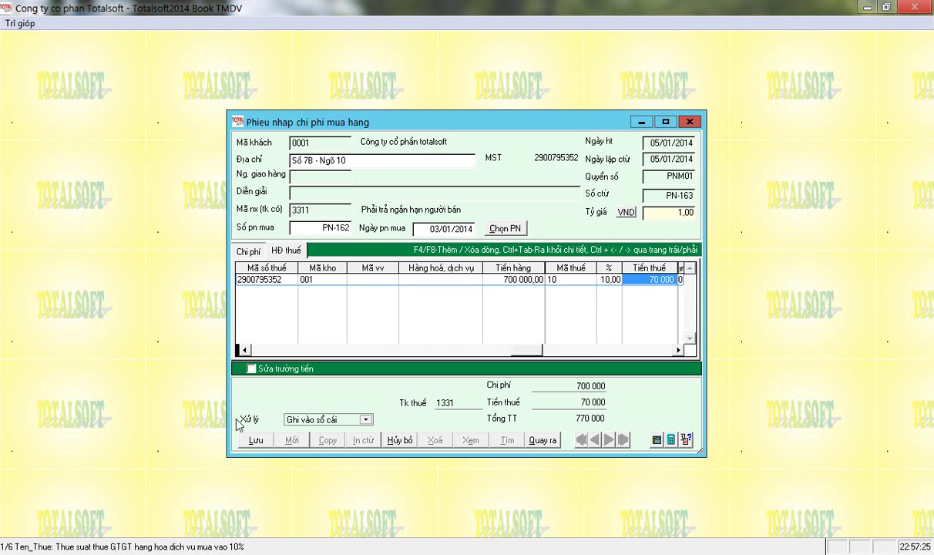
Save the cost voucher to the ledger with its 770 000 total and close it.
click(255, 439)
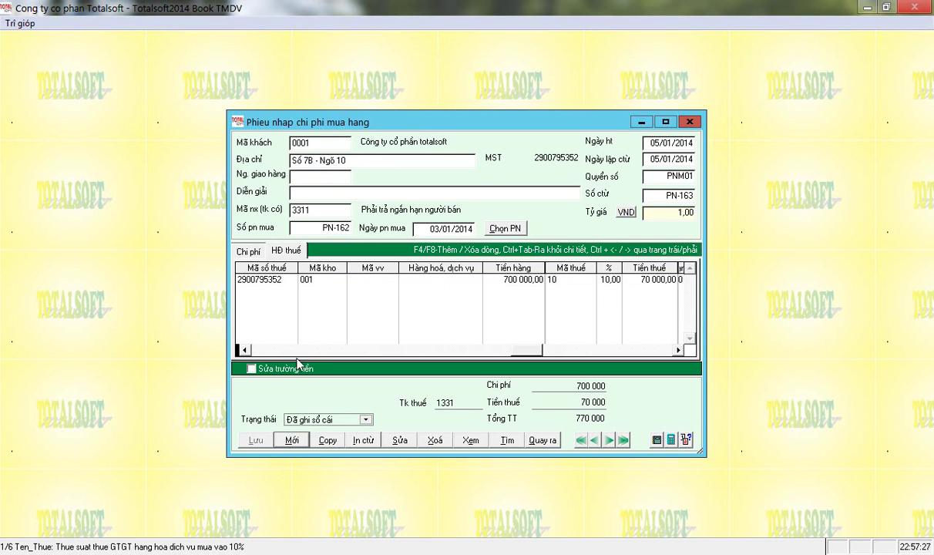
click(242, 348)
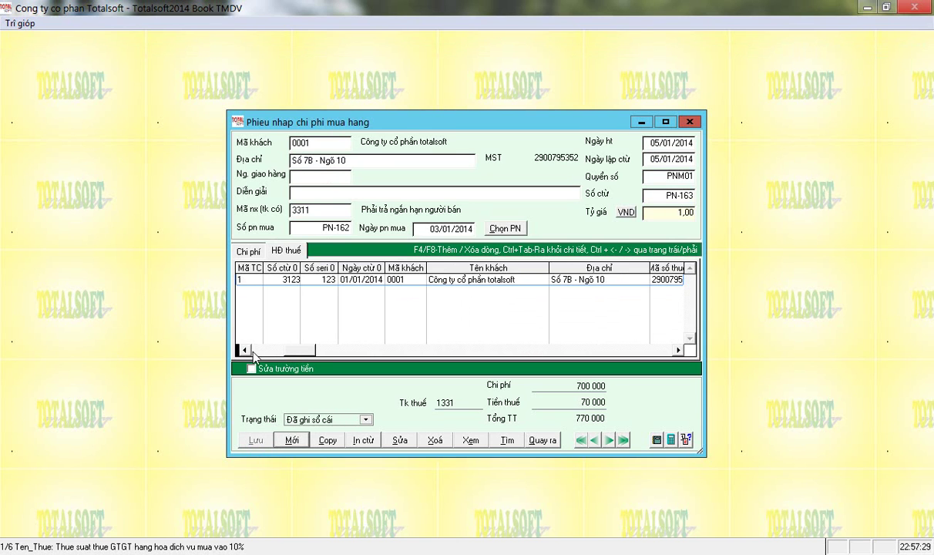
click(245, 350)
key(Escape)
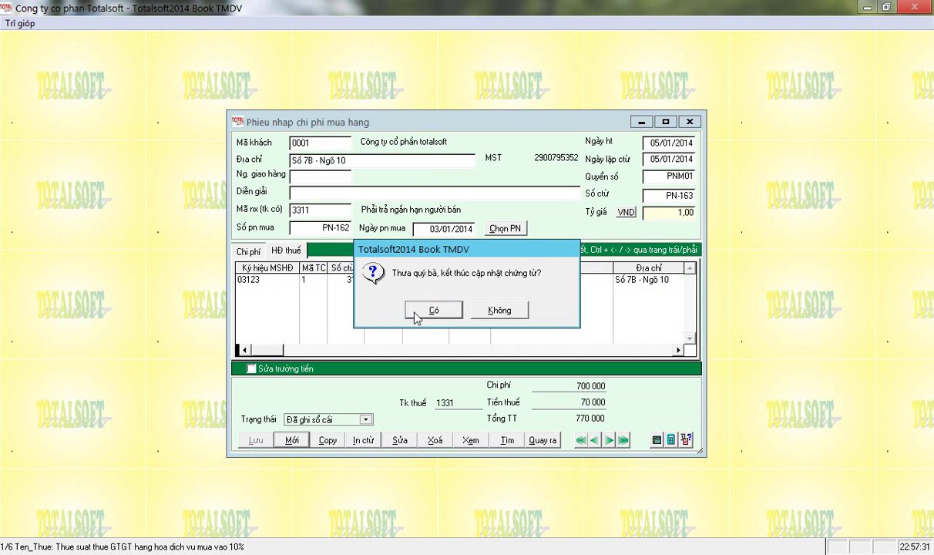
click(434, 309)
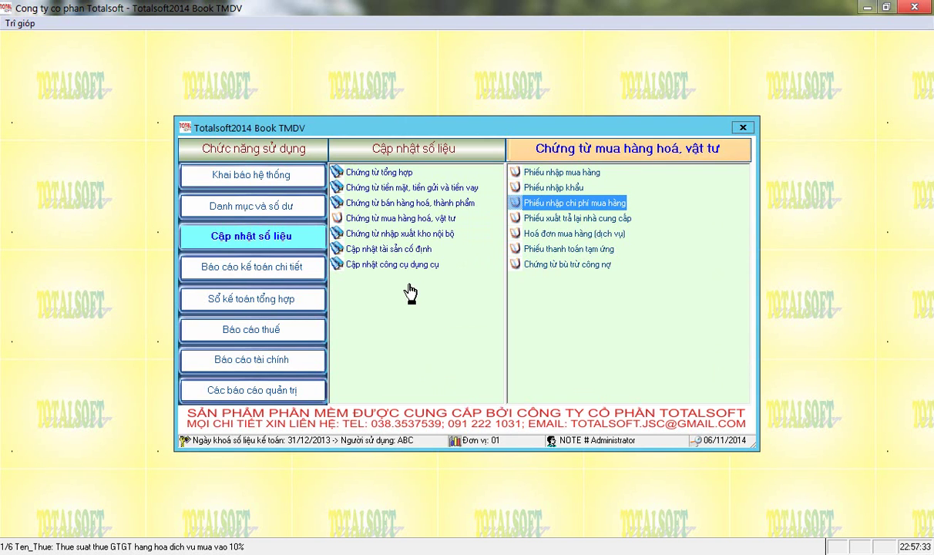
Open the return-to-supplier voucher form and close it again.
double_click(565, 223)
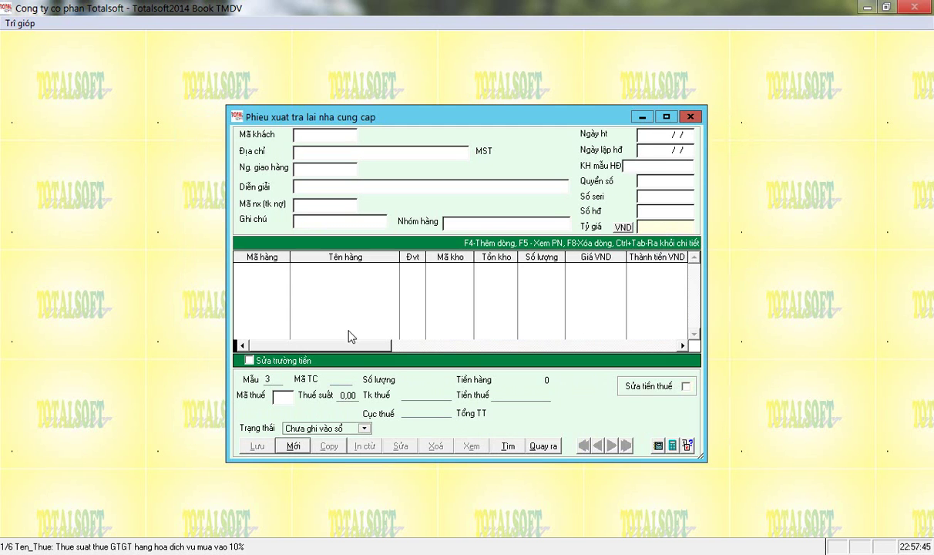
click(543, 446)
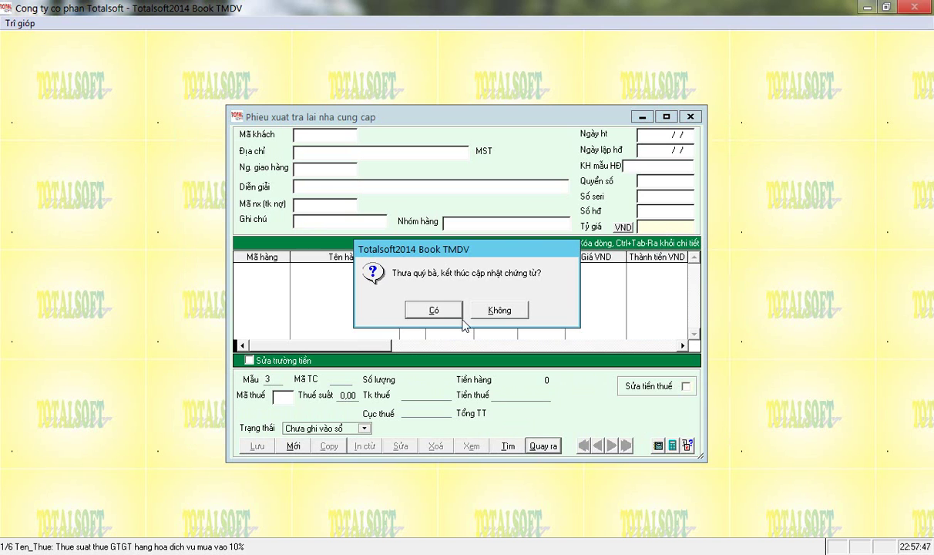
click(434, 310)
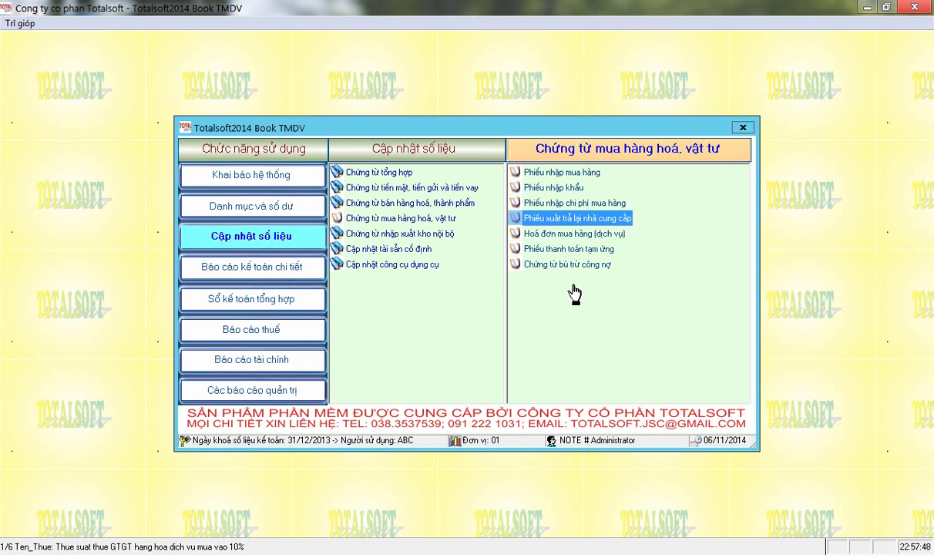
Open the empty import voucher form and close it without changes.
click(554, 189)
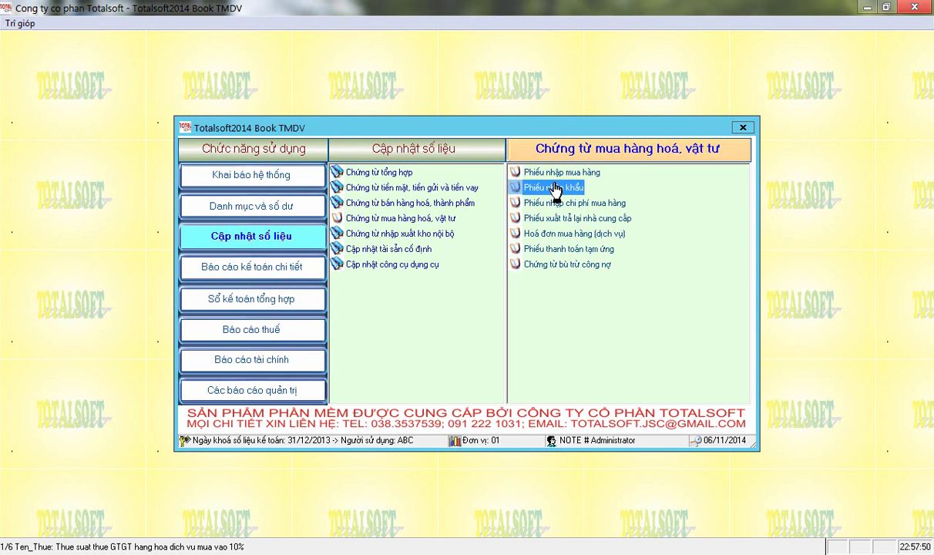
double_click(554, 189)
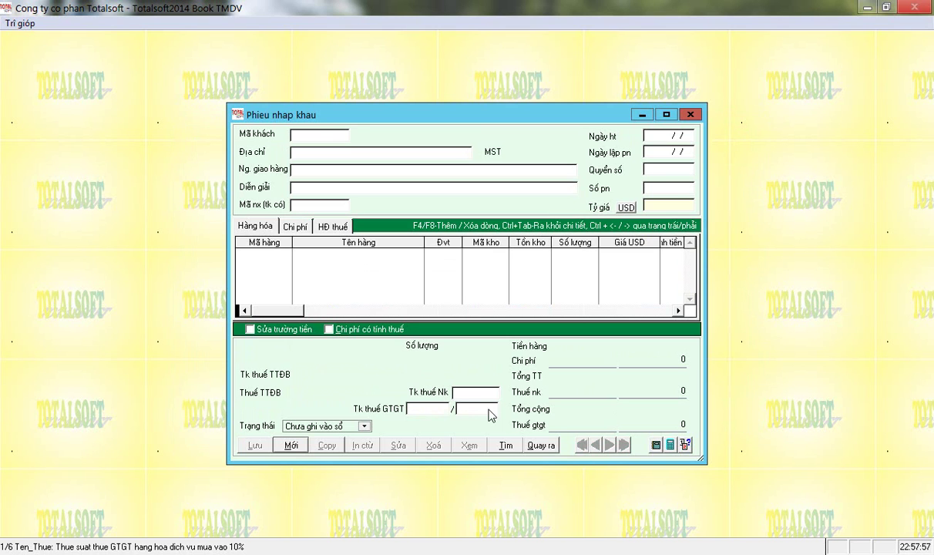
click(540, 446)
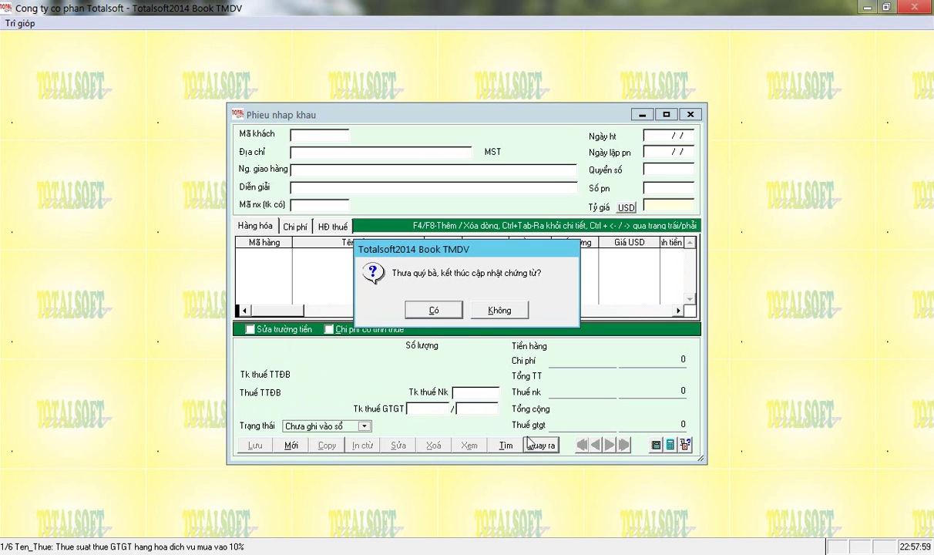
click(433, 310)
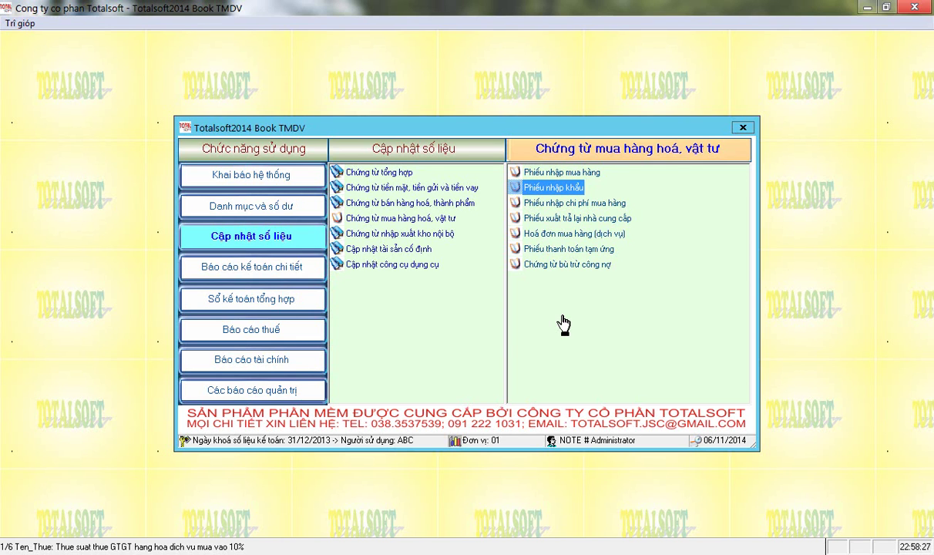
key(Down)
key(Down)
key(Down)
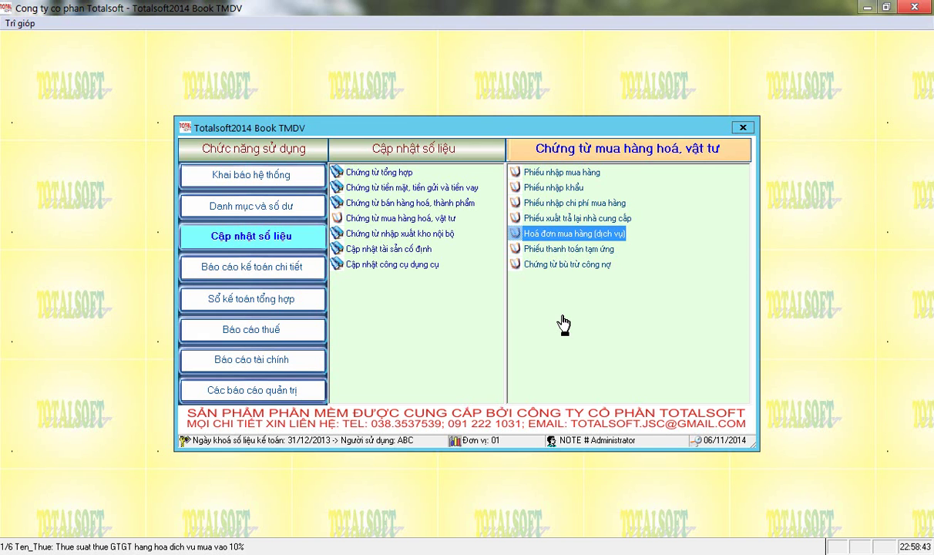
key(Return)
key(Return)
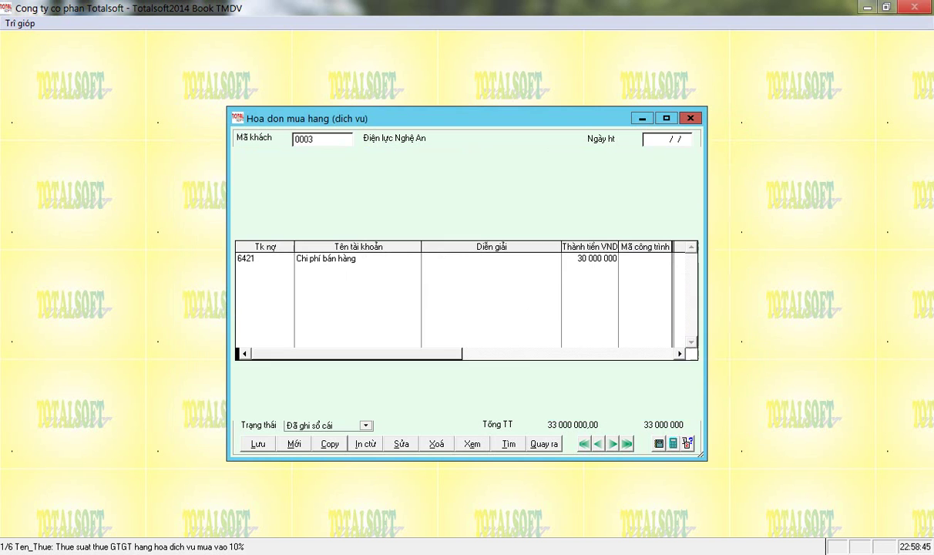
Review the invoice's VAT details and its 6421 expense accounting line.
click(307, 227)
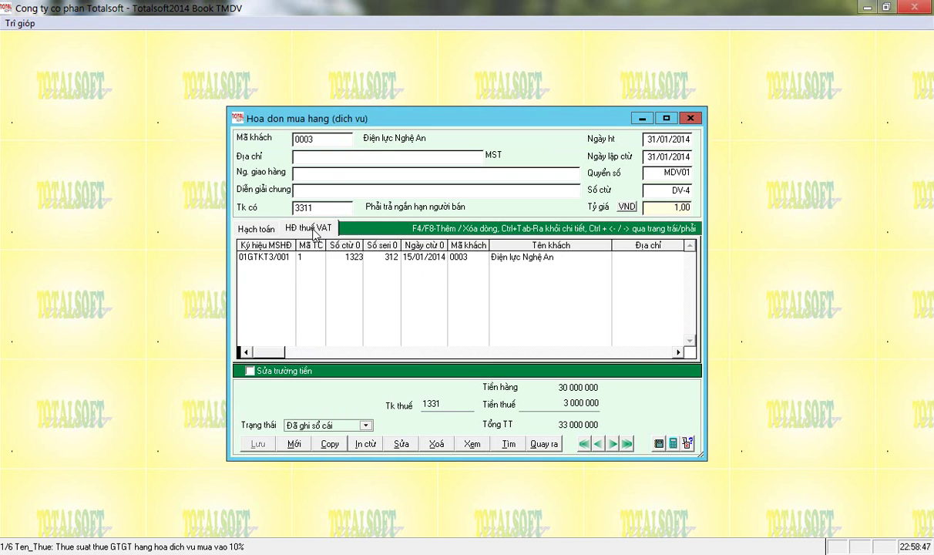
click(248, 225)
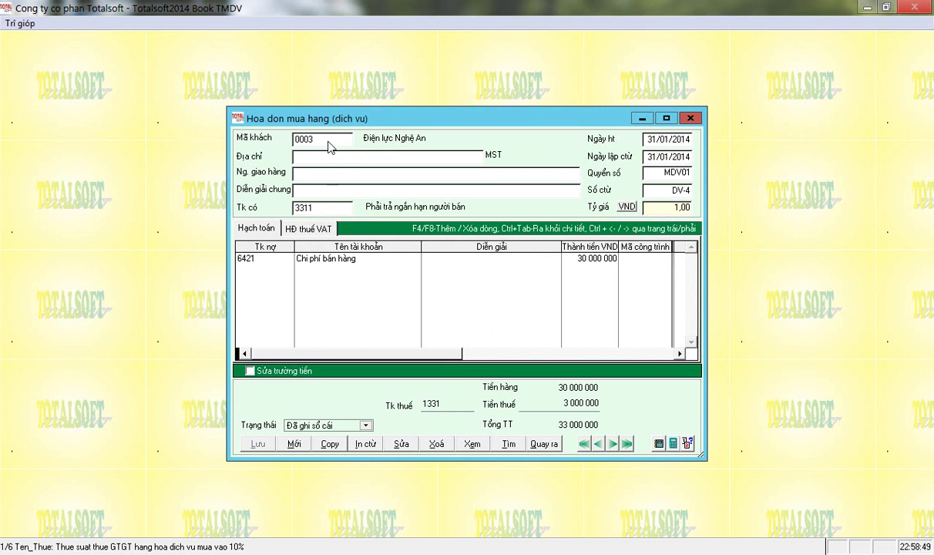
click(266, 258)
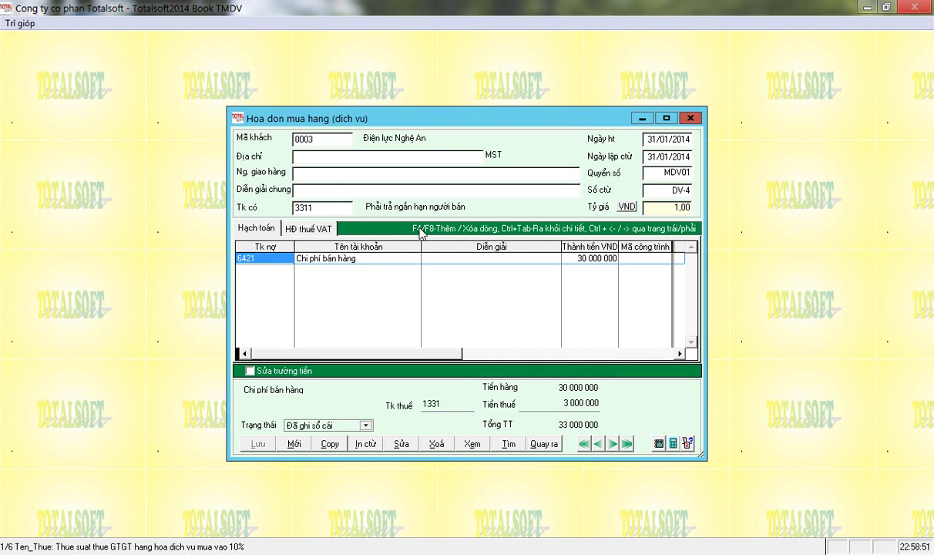
key(Tab)
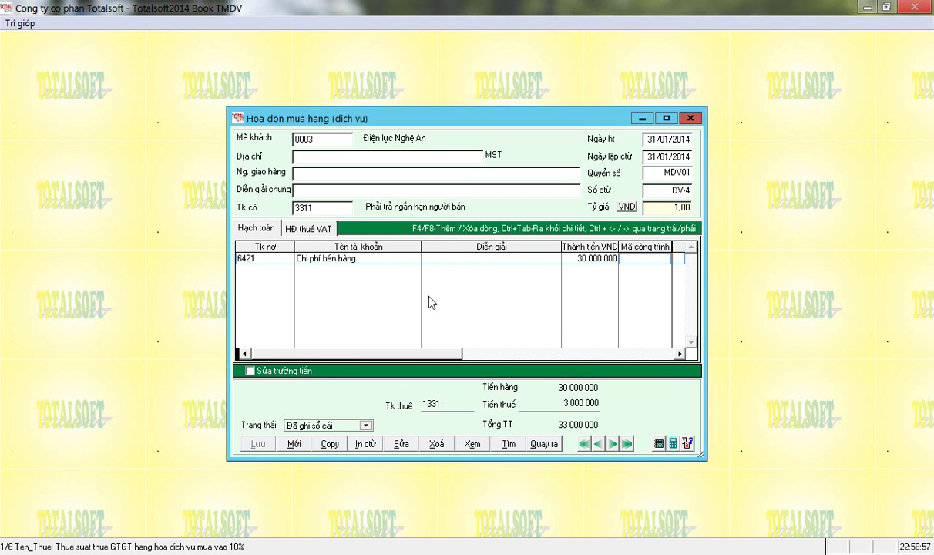
click(326, 231)
click(671, 353)
click(671, 353)
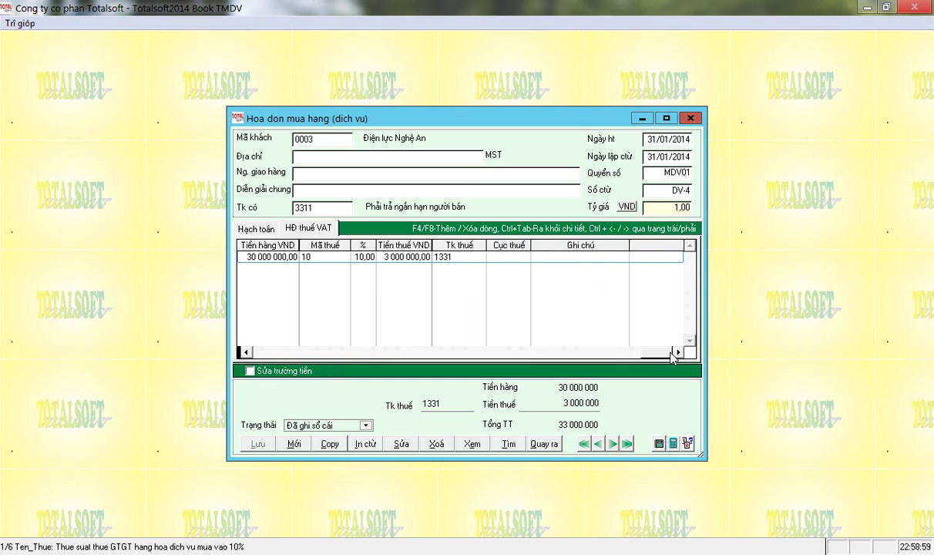
click(279, 354)
click(251, 229)
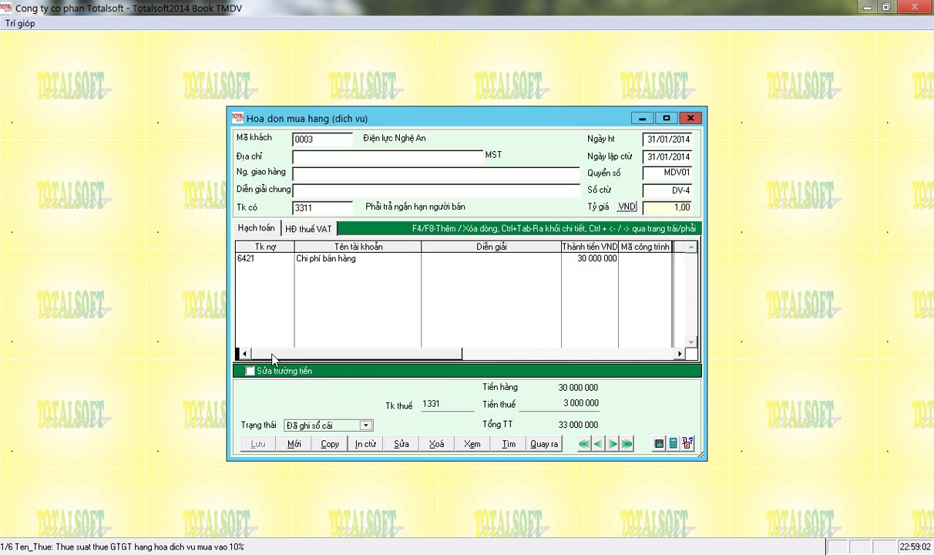
click(259, 258)
drag(262, 258, 228, 260)
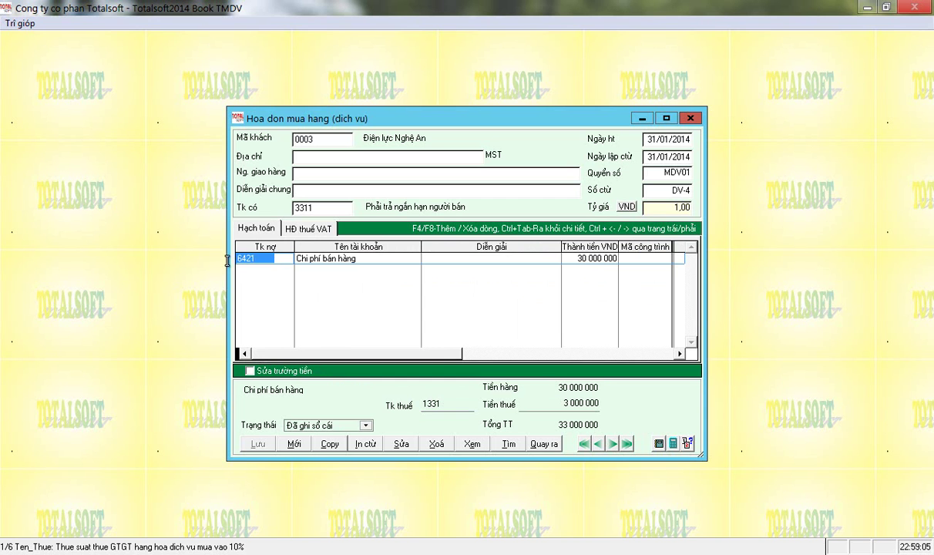
Close the service purchase invoice and select the cash payment voucher under cash, deposit and loan vouchers.
click(534, 443)
click(433, 311)
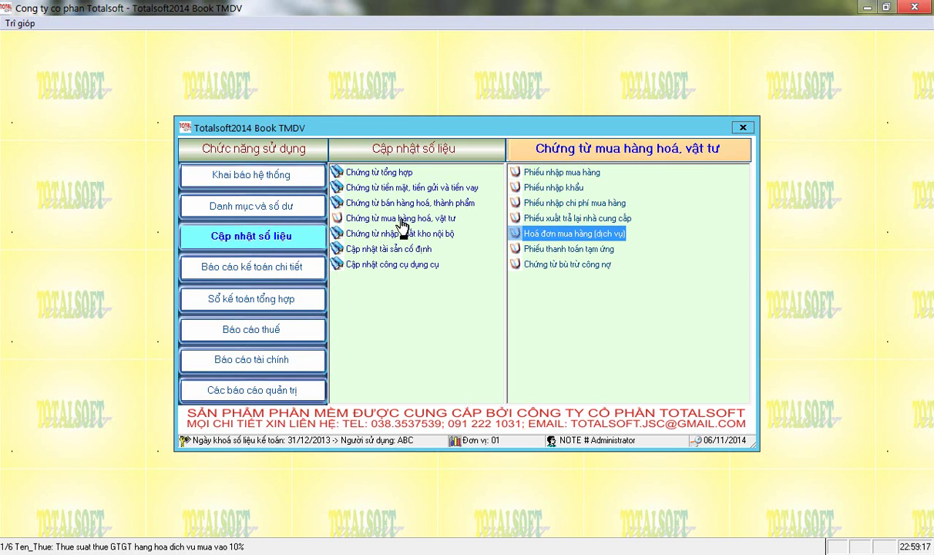
click(373, 187)
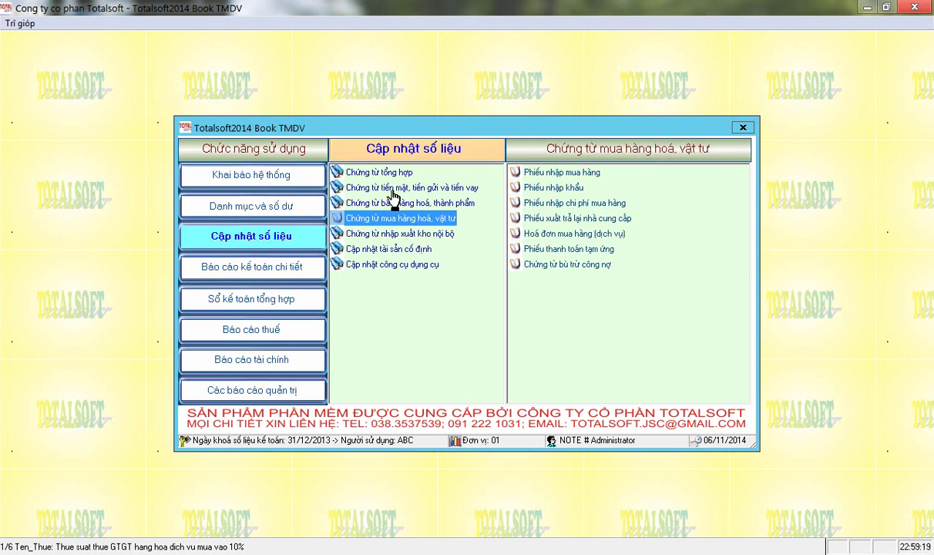
click(536, 191)
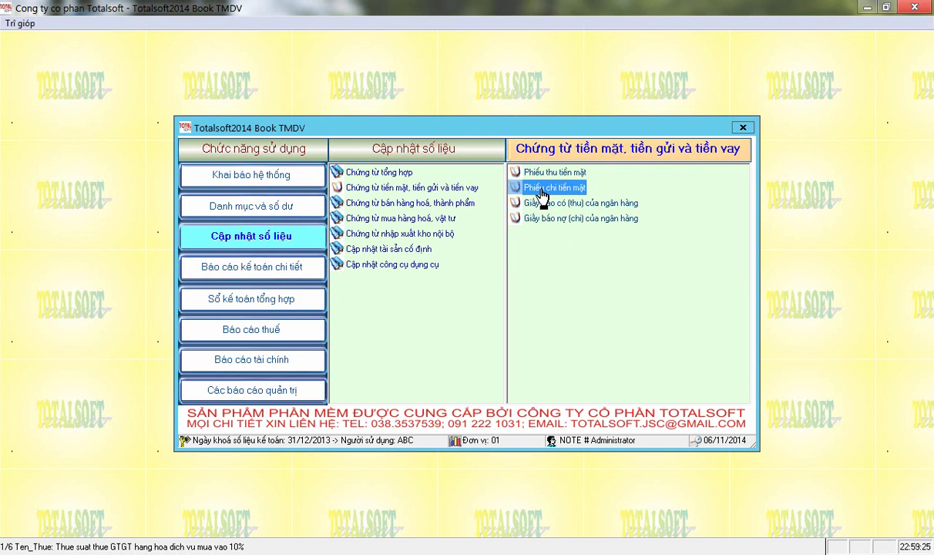
Open the cash payment voucher form and start a fresh voucher.
double_click(541, 192)
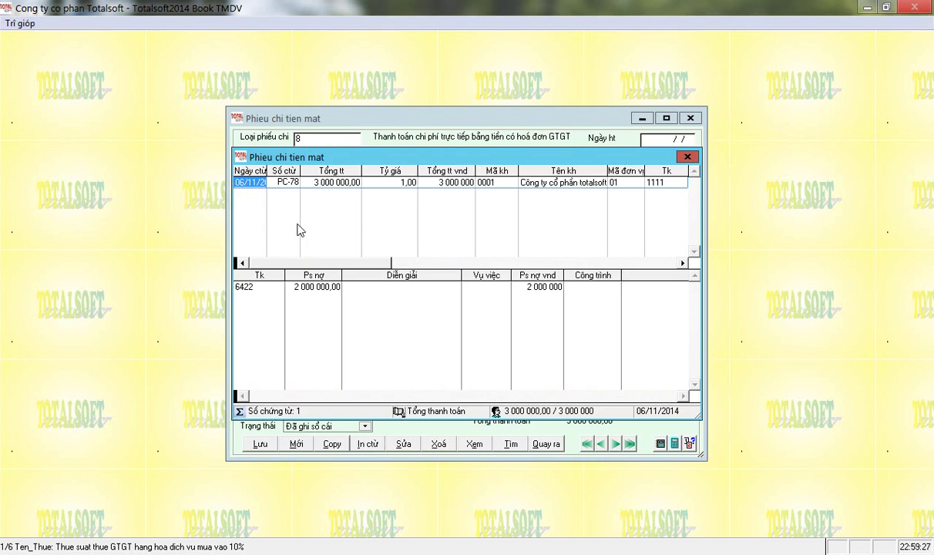
double_click(308, 180)
key(alt+m)
click(432, 311)
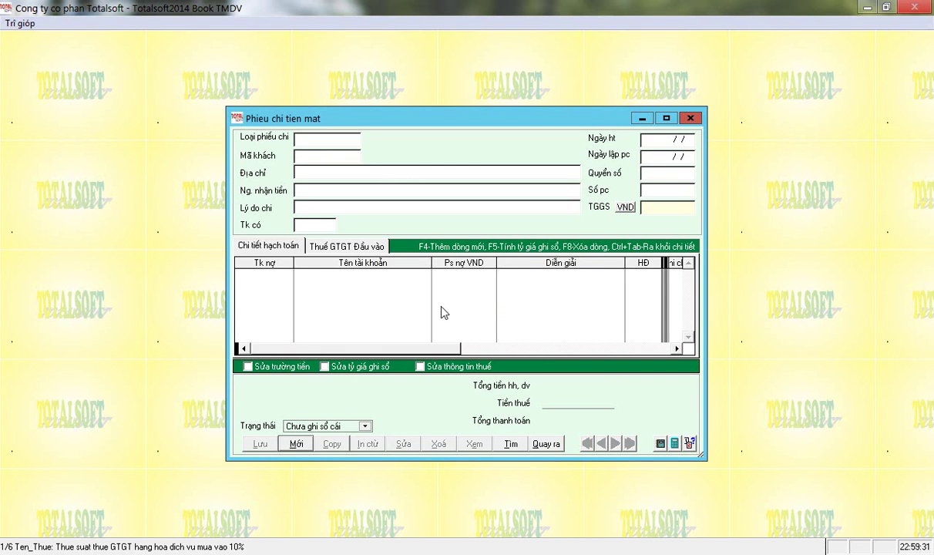
click(295, 448)
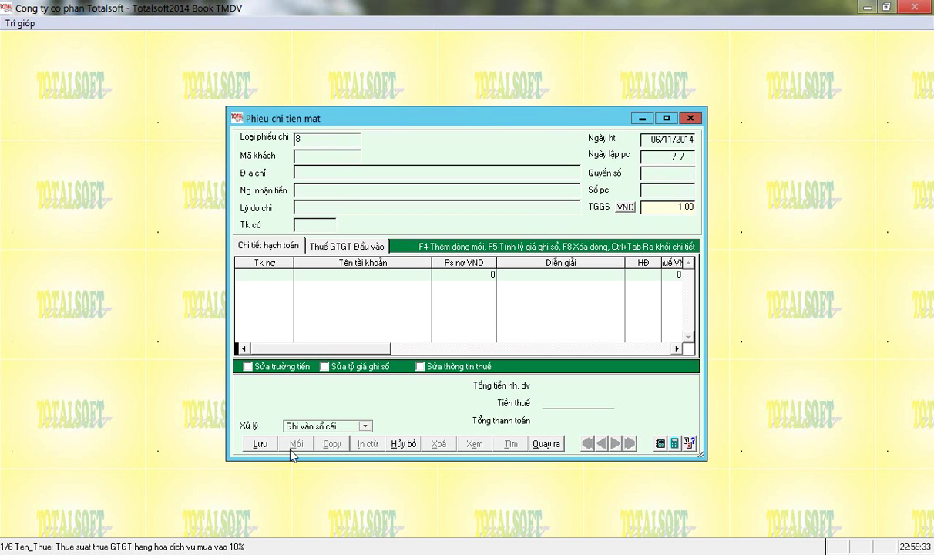
Fill the header: supplier 0001, reason 'Thanh toan tiền văn chuyển', credit account 1111, date 06/01/2014.
key(Return)
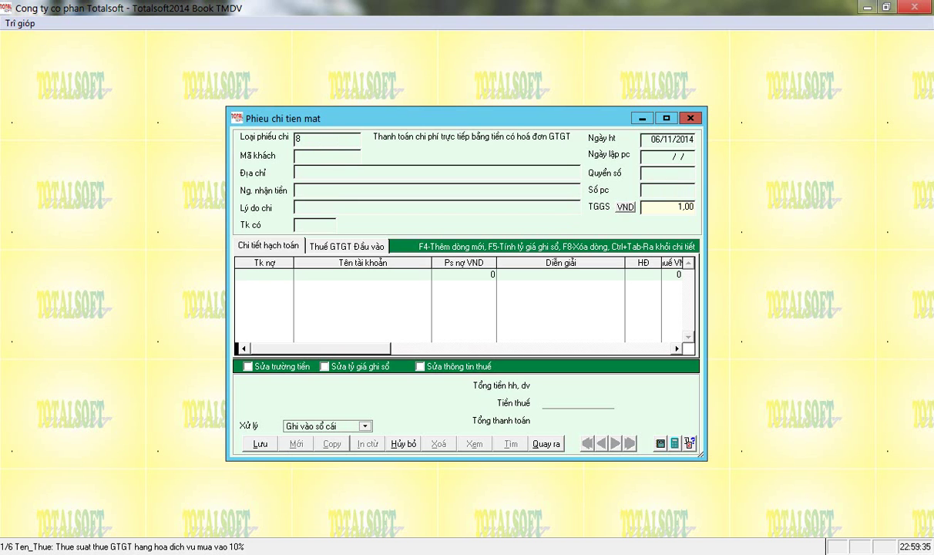
key(Return)
key(Down)
key(Up)
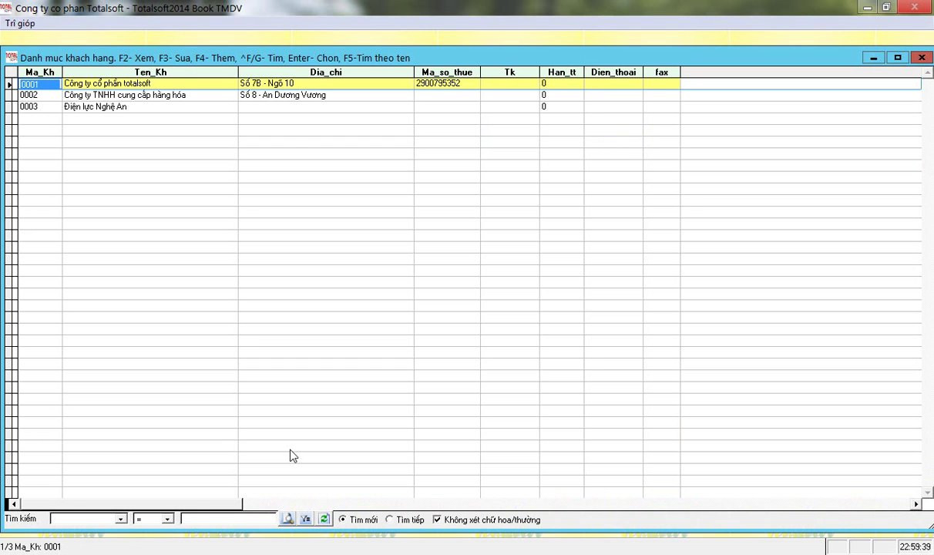
key(Return)
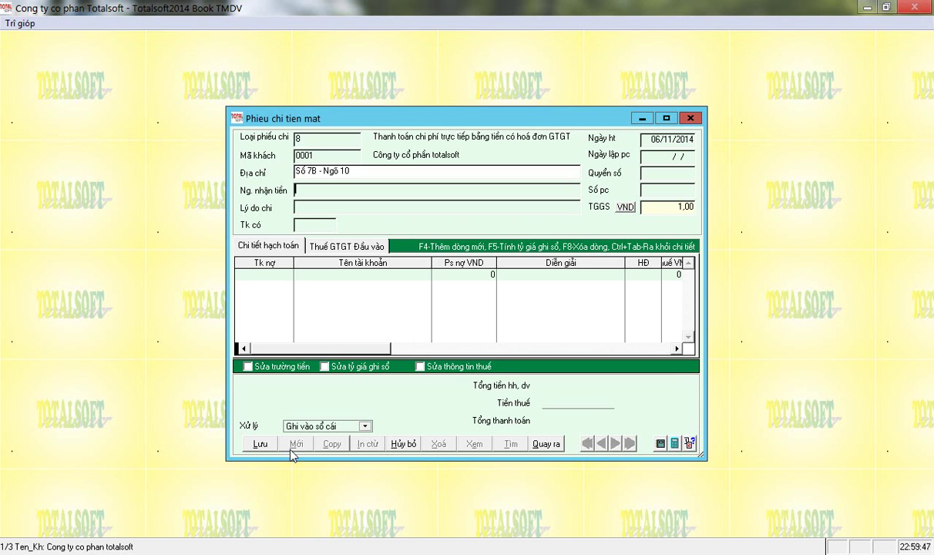
key(Return)
text(Thanh toa)
text(n tiền vă)
text(n chuyển)
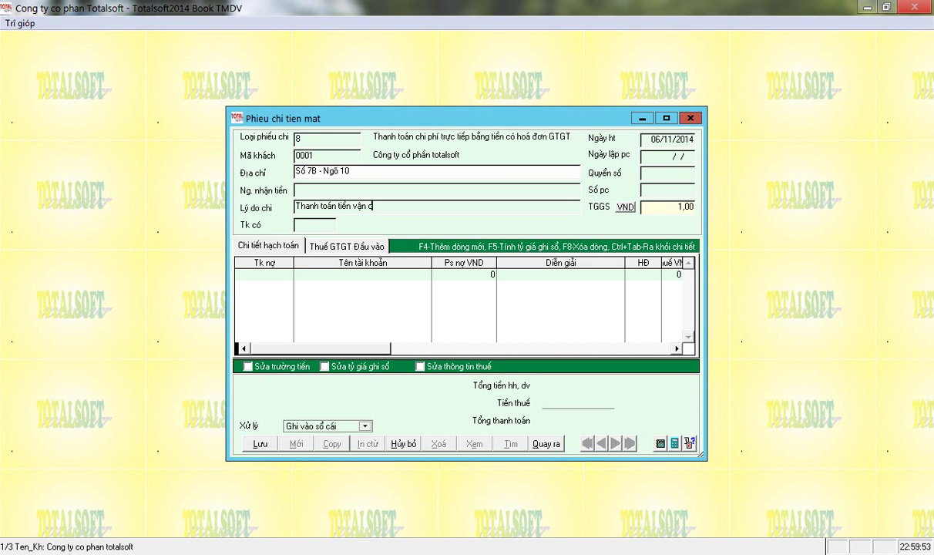
key(Return)
text(1111)
key(Return)
text(060)
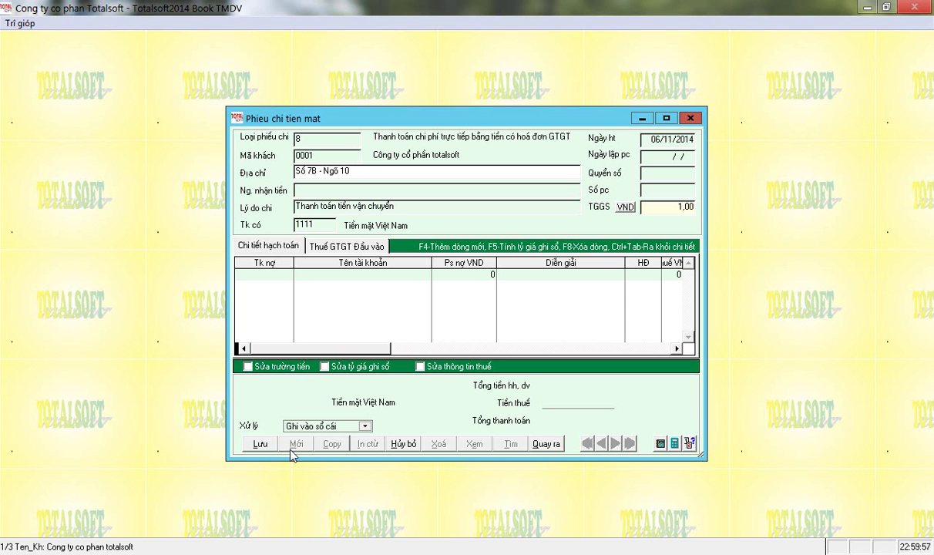
key(Return)
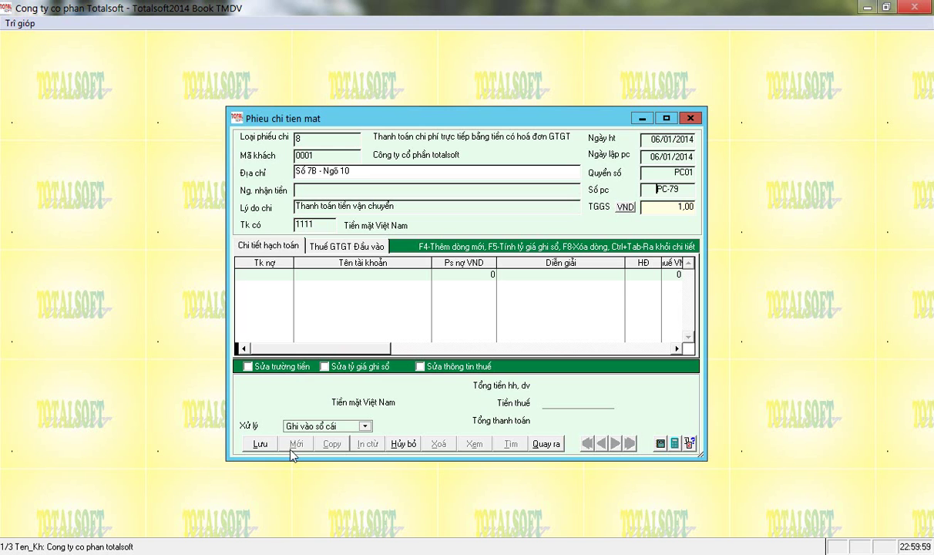
Debit account 3311 for 770 000 and save the voucher to the ledger.
key(Return)
text(3311)
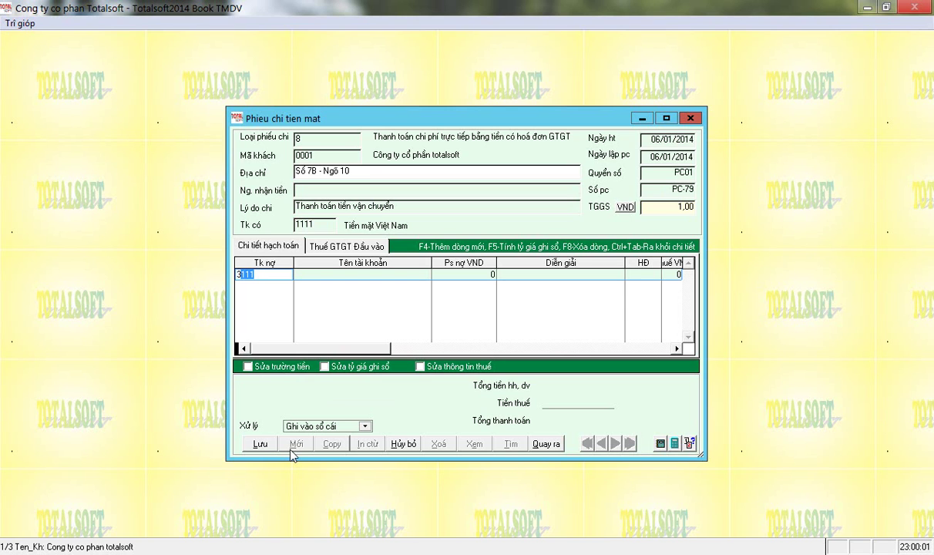
key(Return)
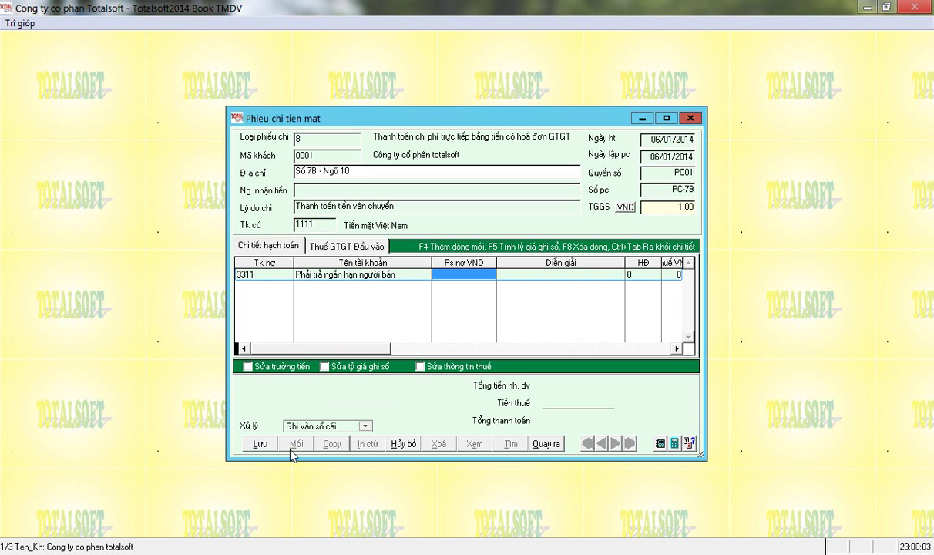
text(770 000)
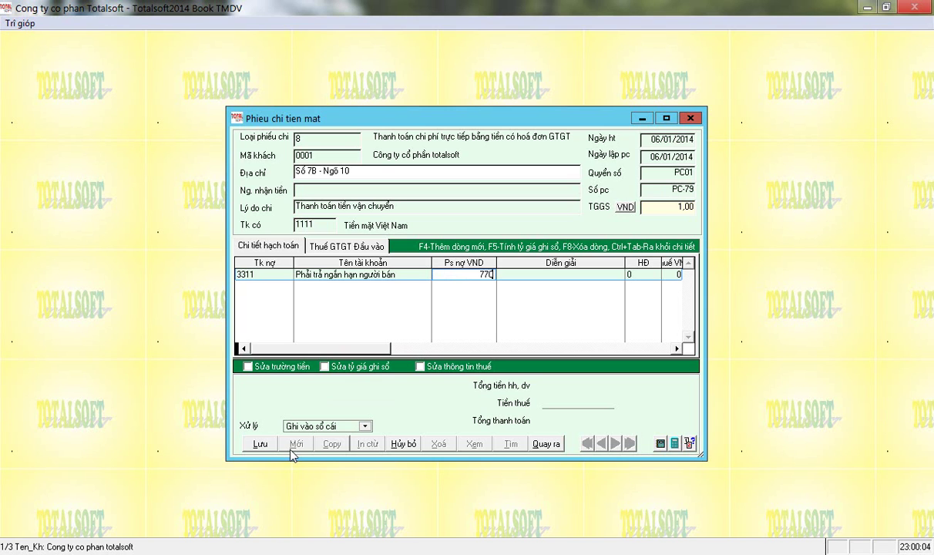
key(Return)
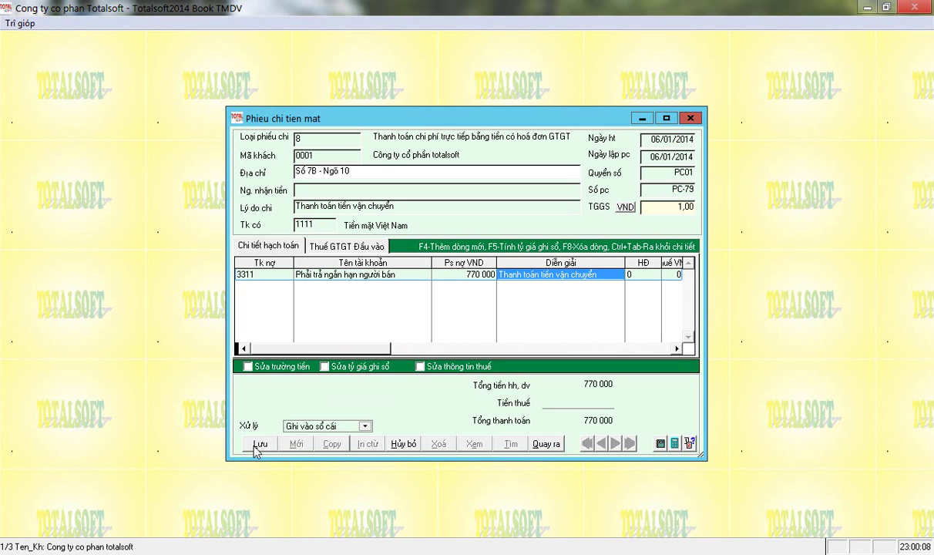
click(257, 444)
Check the accounting and VAT detail tabs, then close the voucher.
click(281, 246)
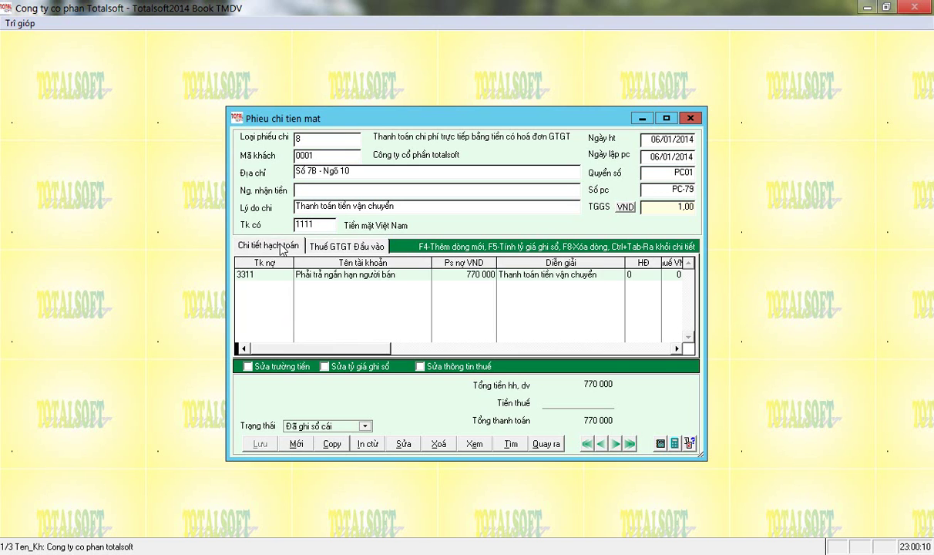
click(351, 245)
click(270, 243)
click(462, 279)
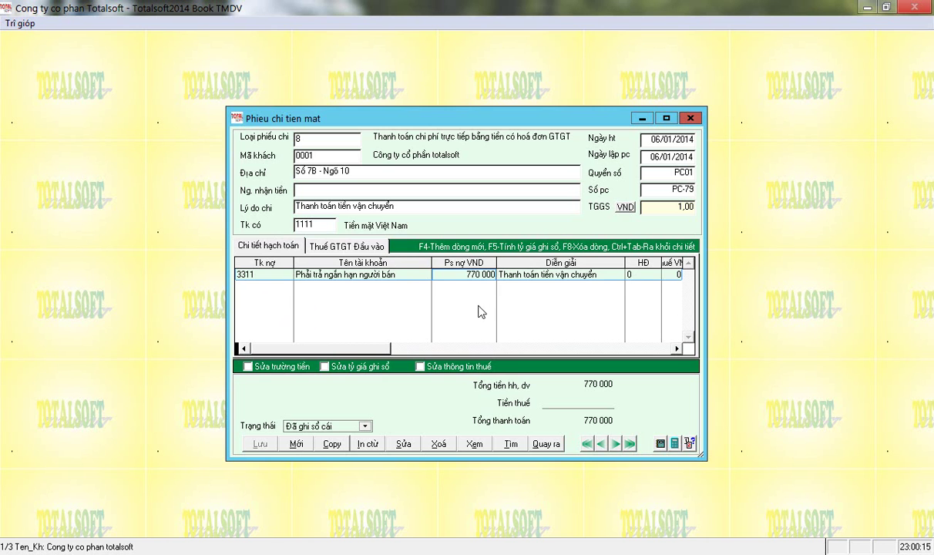
key(Escape)
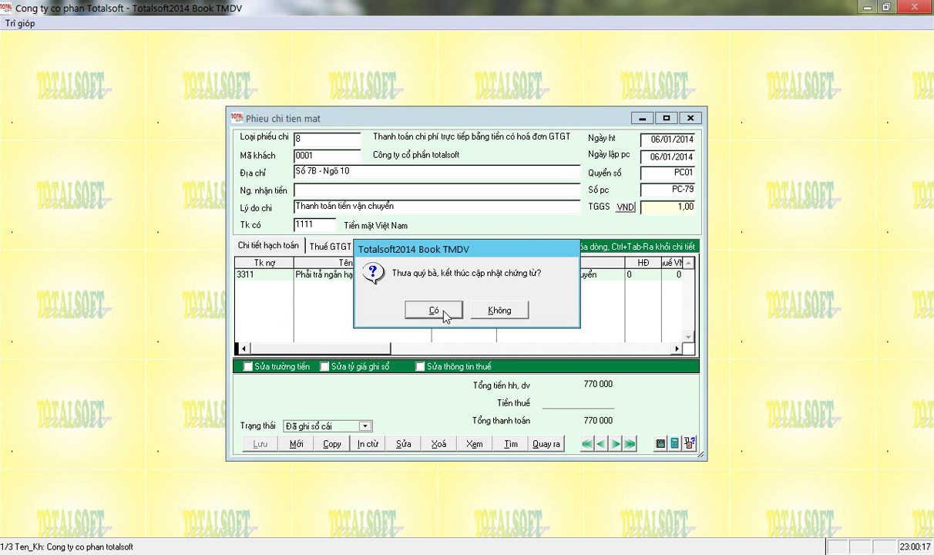
click(433, 311)
Run the one-account payables balance report for account 3311 starting 01/01/2014.
click(305, 271)
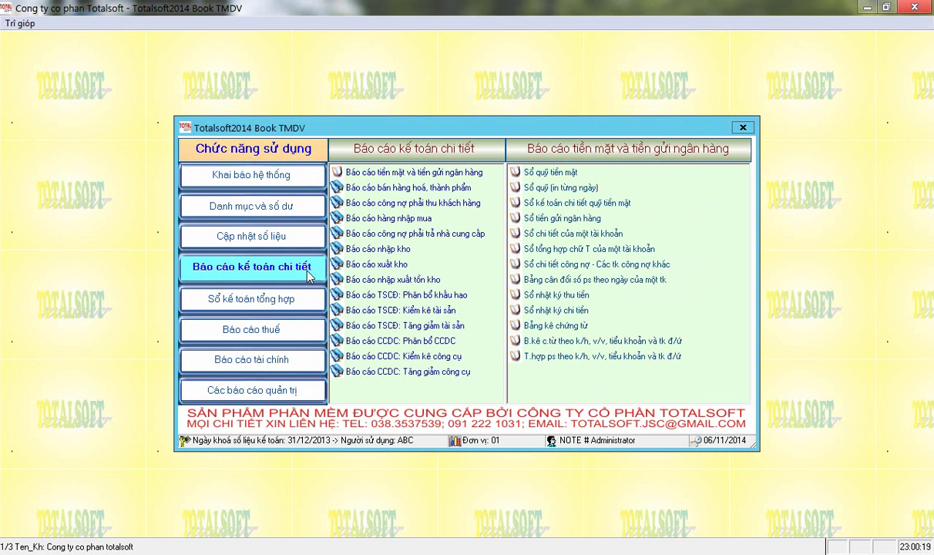
mouse_move(423, 236)
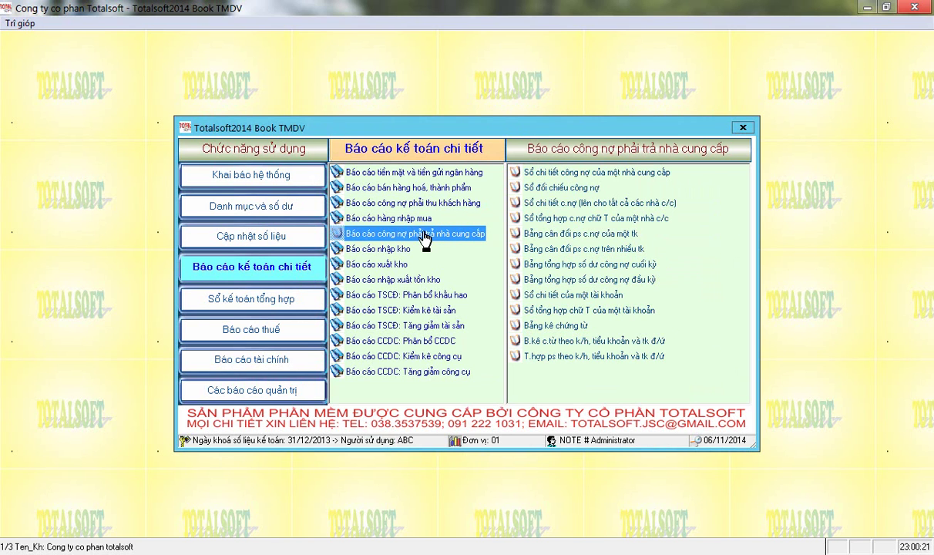
click(576, 235)
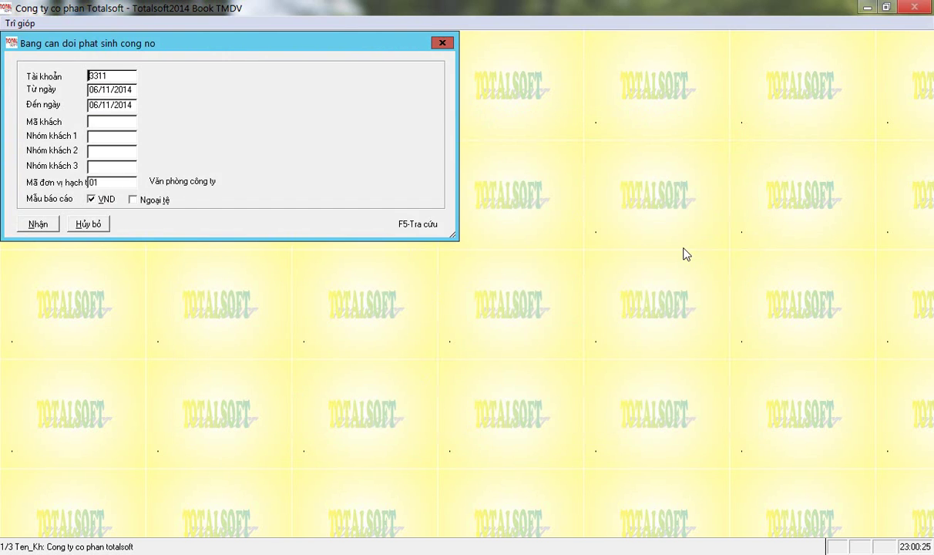
key(Return)
text(0101)
key(Return)
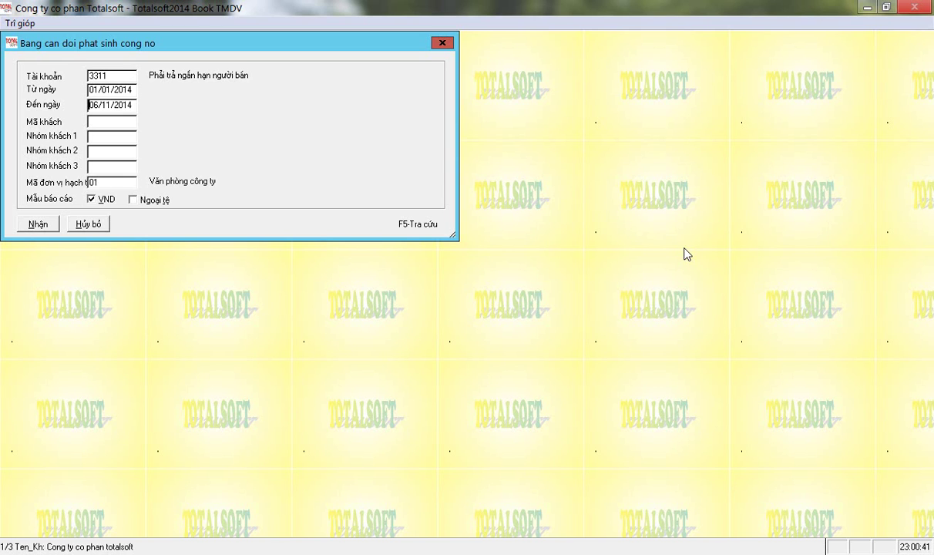
key(Return)
key(Return)
key(Return)
key(Return)
key(Return)
Check the first supplier's 770 000 debit and credit movements and closing balance.
key(Down)
key(Down)
key(Down)
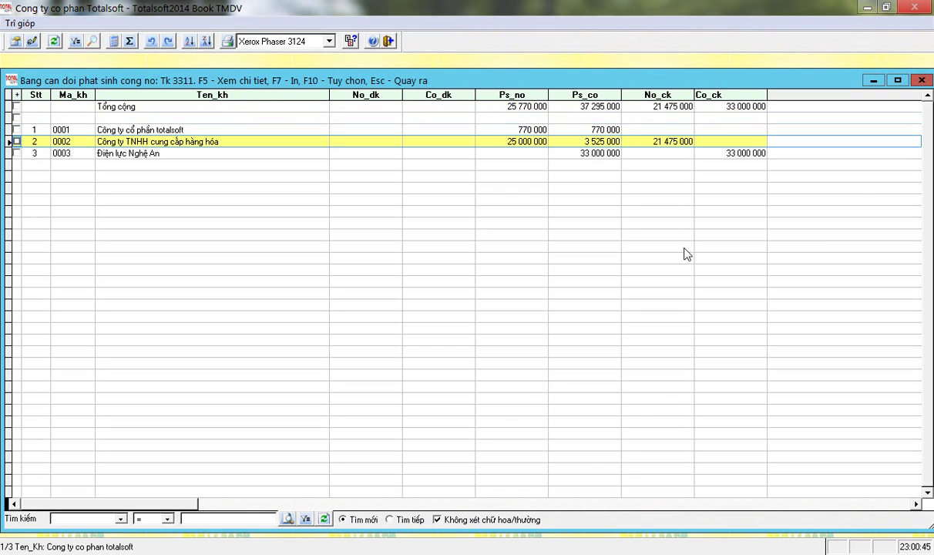
key(Down)
key(Right)
key(Right)
key(Right)
key(Right)
key(Right)
key(Right)
key(Right)
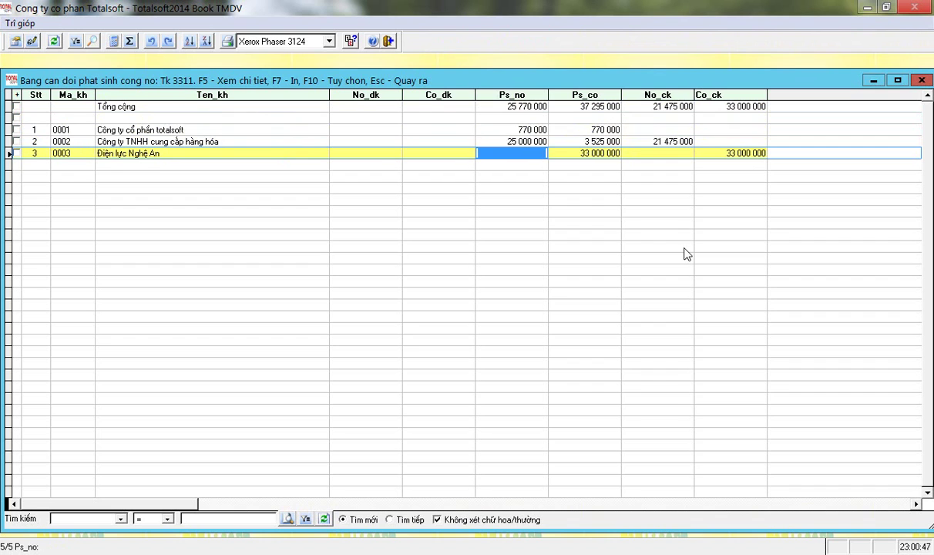
key(Up)
key(Up)
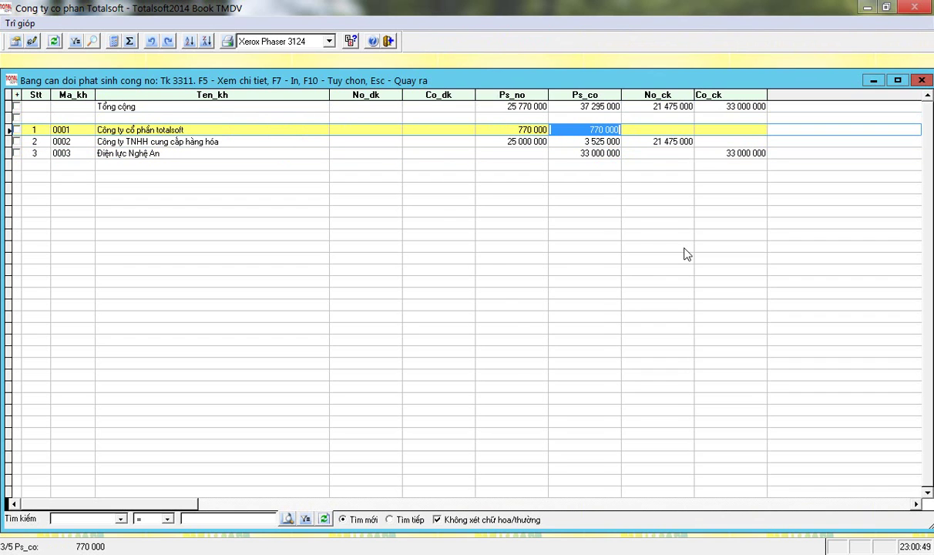
key(Left)
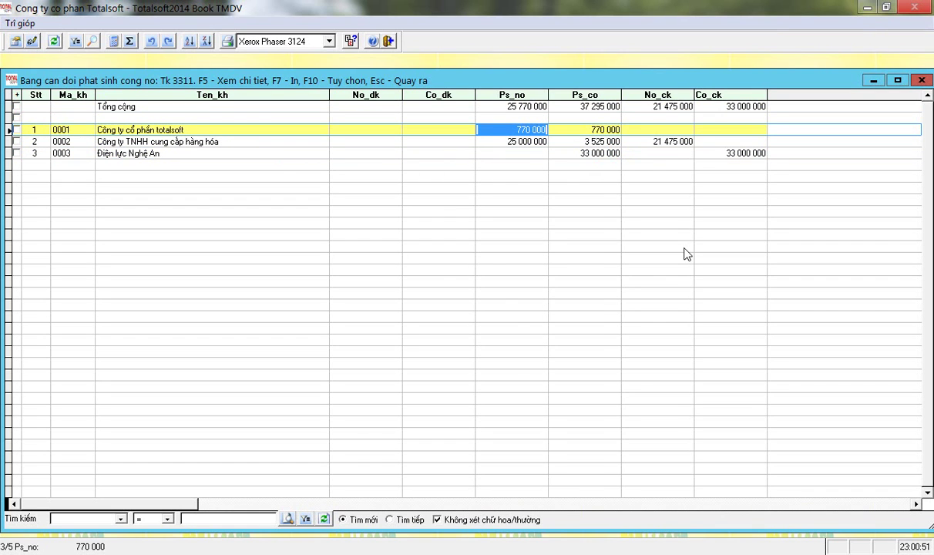
key(Right)
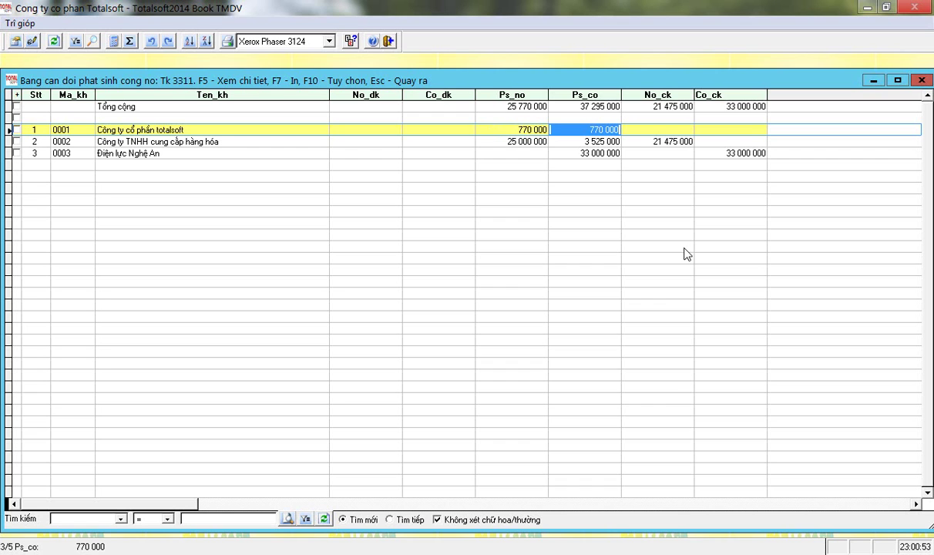
key(Right)
key(Right)
key(Left)
key(Left)
key(Left)
Check the second supplier's 25 000 000 debit, 3 525 000 credit and 21 475 000 closing debt.
key(Down)
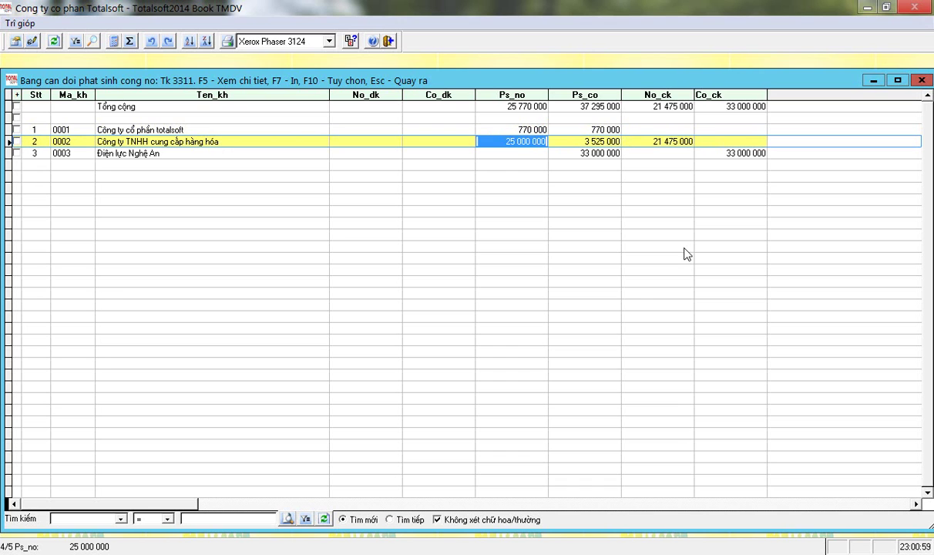
key(Right)
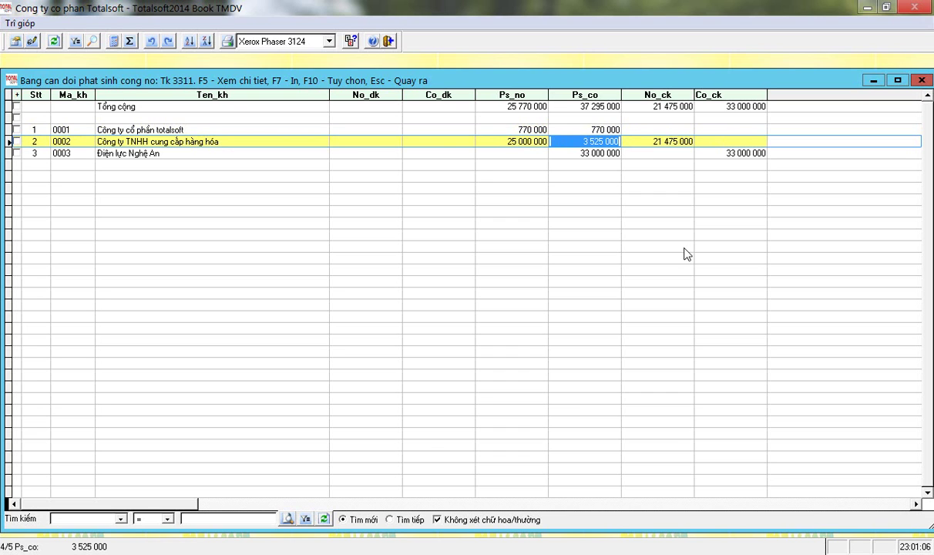
key(Left)
key(Right)
key(Right)
key(Left)
key(Left)
key(Right)
key(Right)
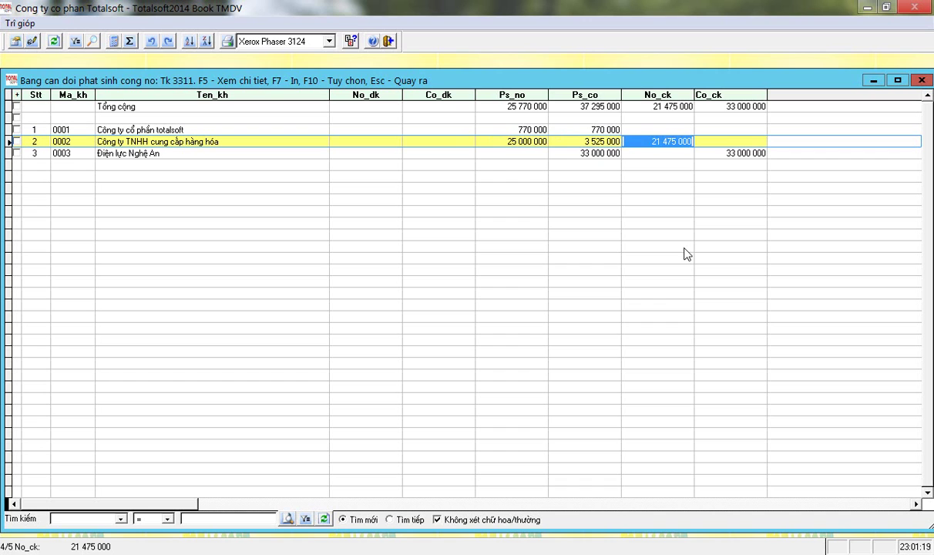
Check the third supplier's 33 000 000 credit movement and closing balance, then bring up print options.
key(Left)
key(Left)
key(Left)
key(Left)
key(Down)
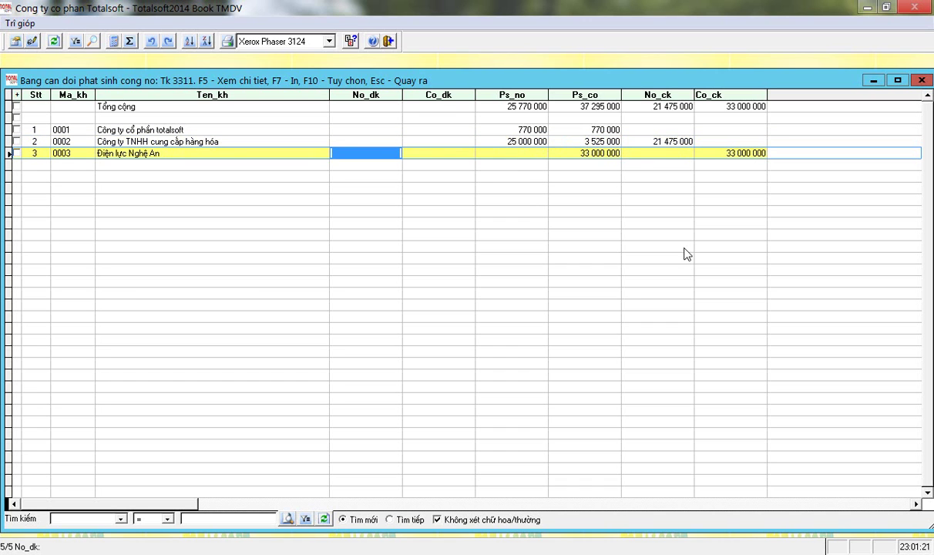
key(Right)
key(Right)
key(Right)
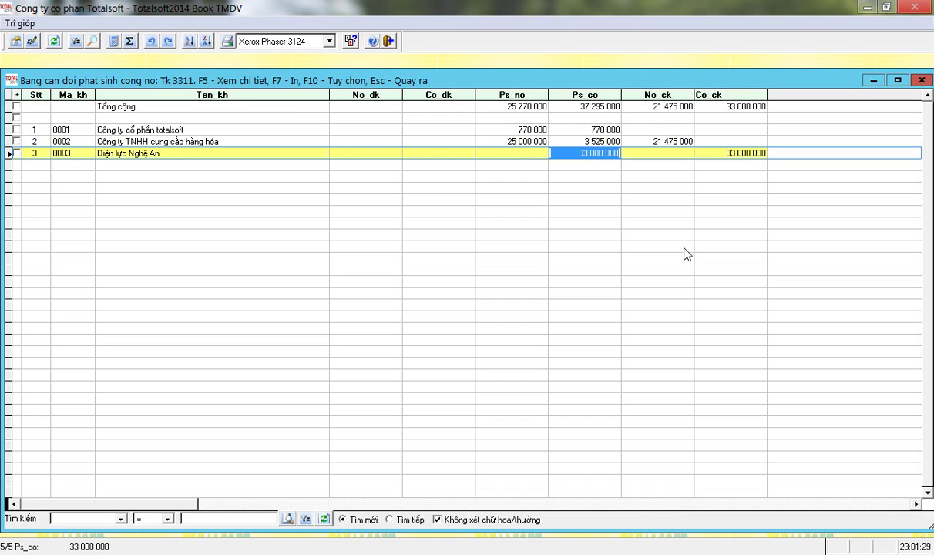
key(Left)
key(Right)
key(Right)
key(Right)
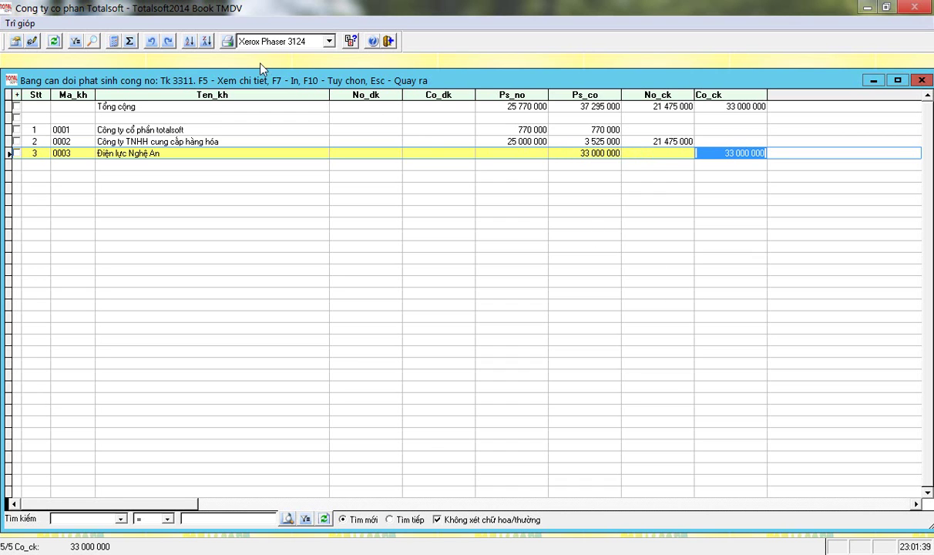
click(228, 42)
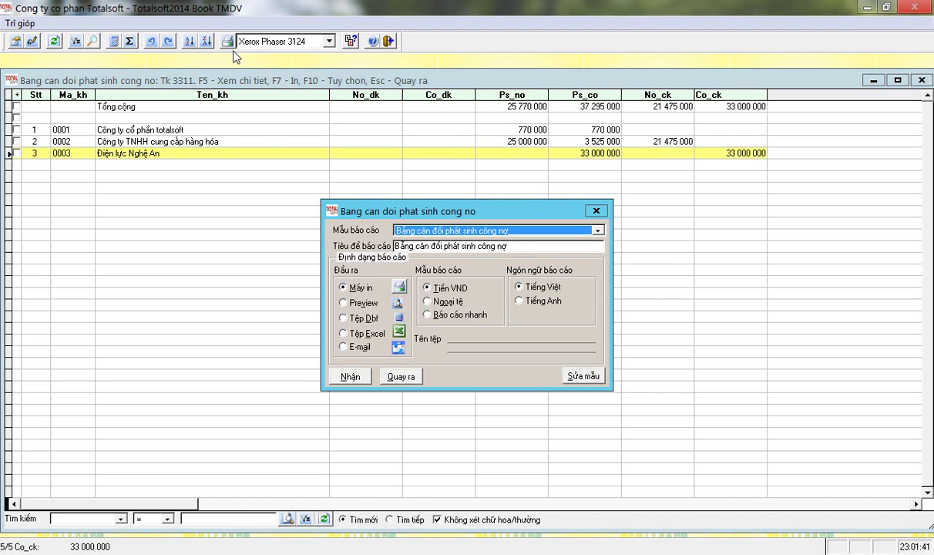
Preview the 3311 payables report on screen, then close the preview.
click(343, 302)
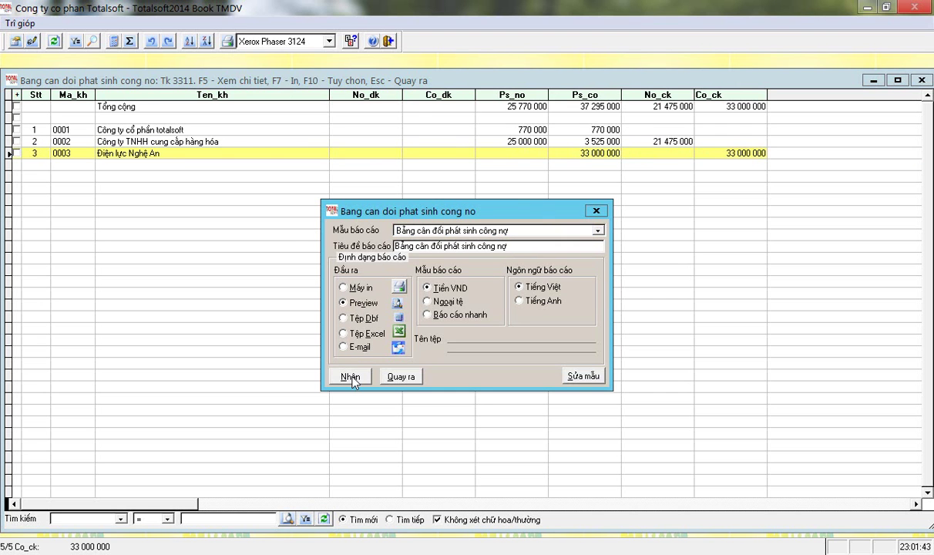
click(351, 376)
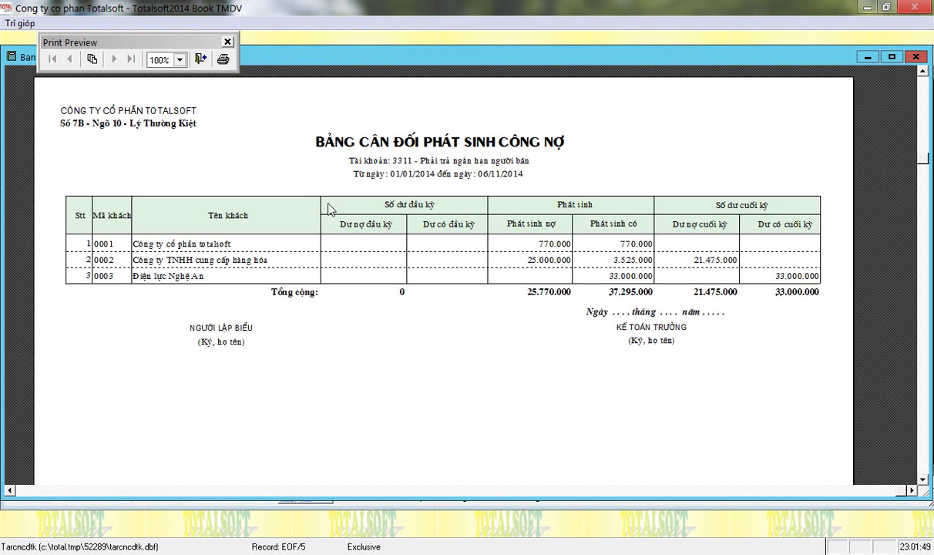
key(Escape)
key(Escape)
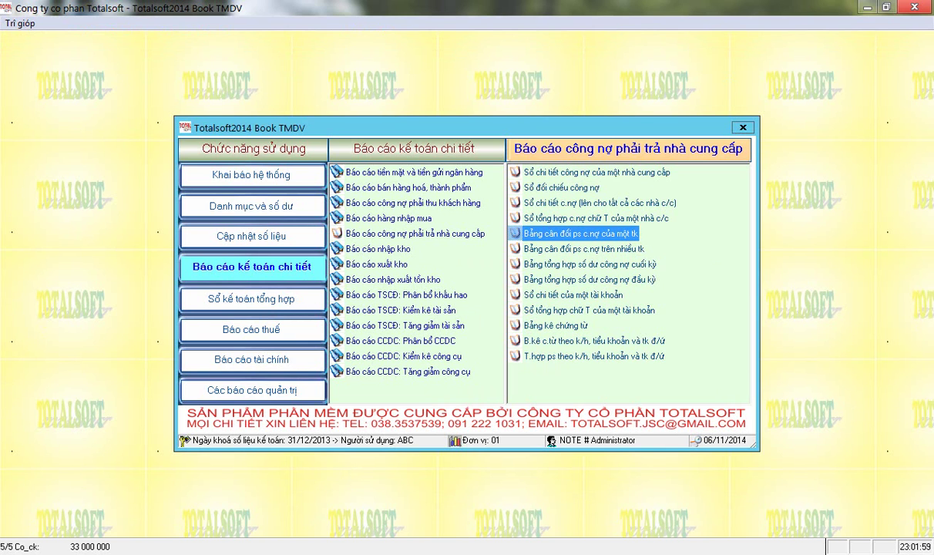
Select Phiếu chi tiền mặt under data entry's cash, deposit and loan vouchers.
click(265, 232)
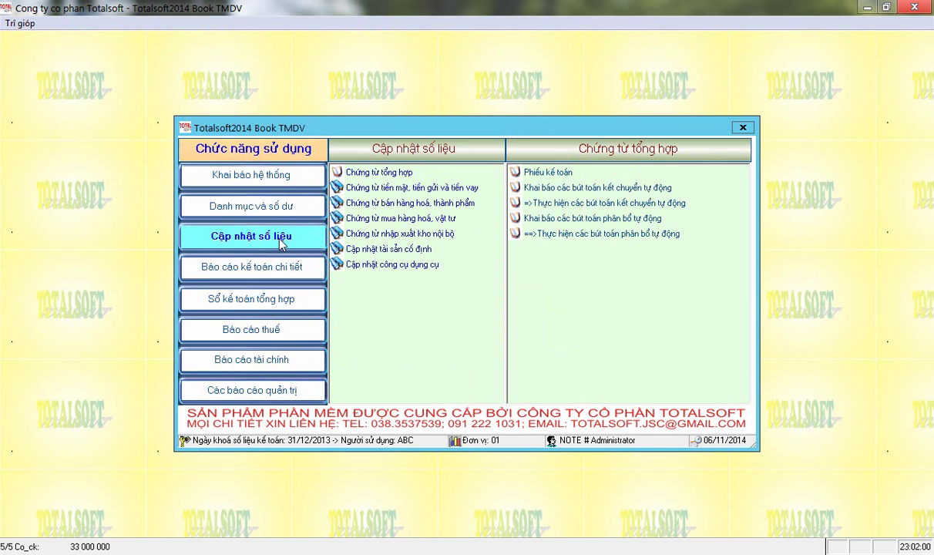
click(401, 189)
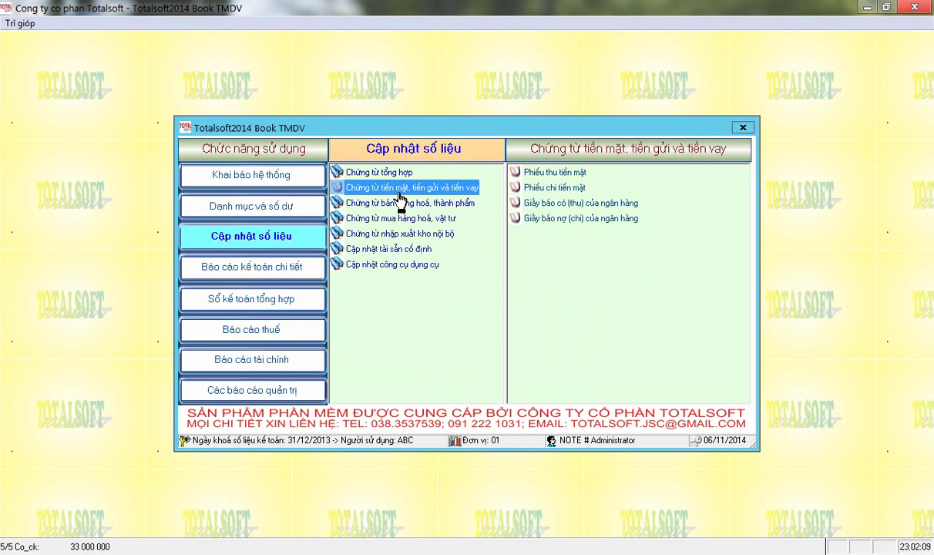
click(542, 193)
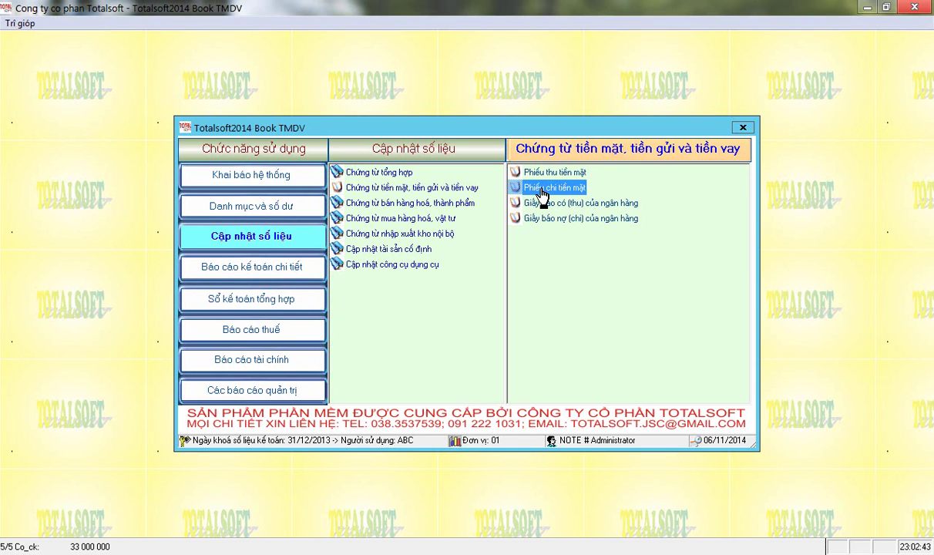
Start a new type 8 cash payment voucher and bring up its customer list.
double_click(549, 187)
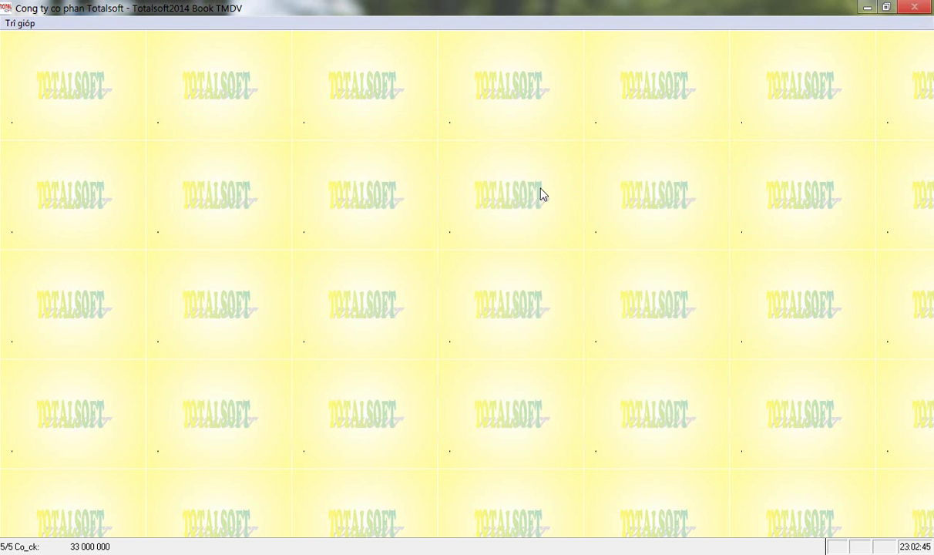
key(Escape)
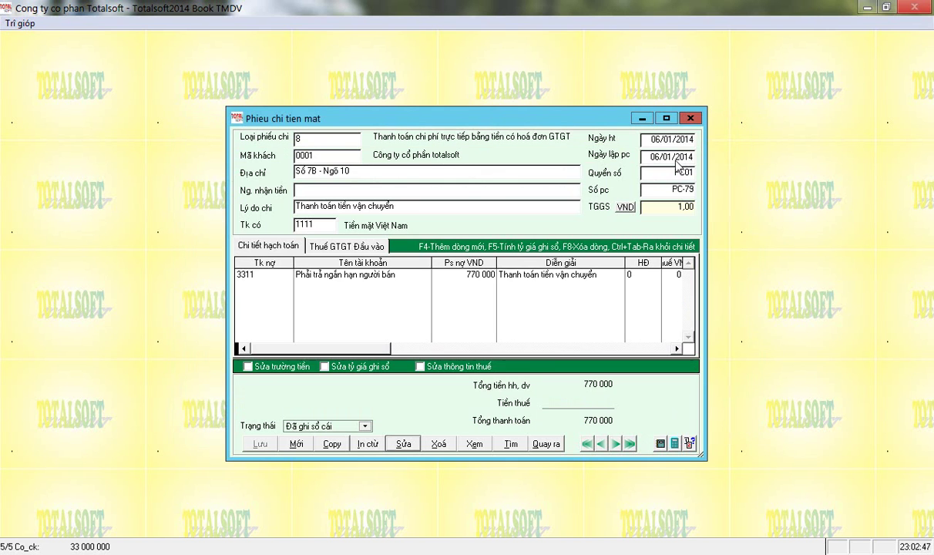
click(291, 444)
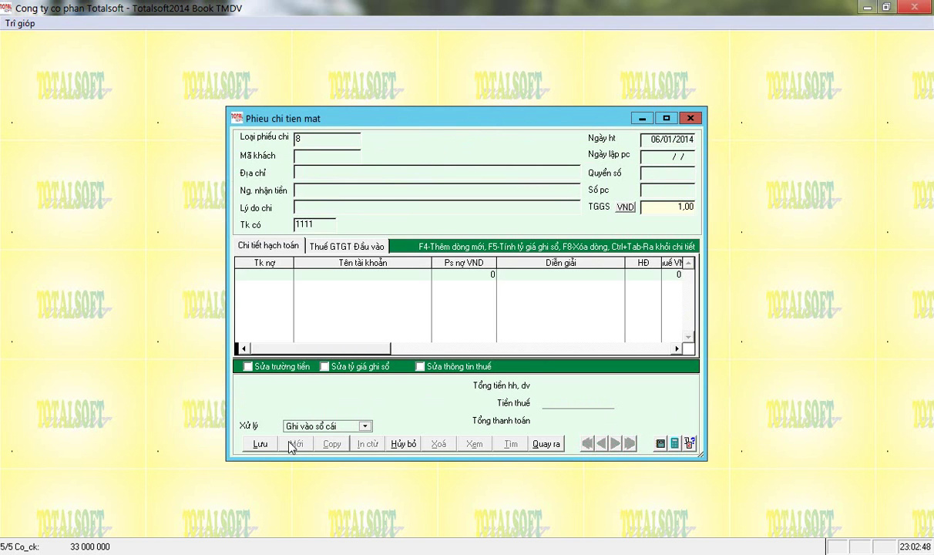
key(Return)
key(Return)
key(Down)
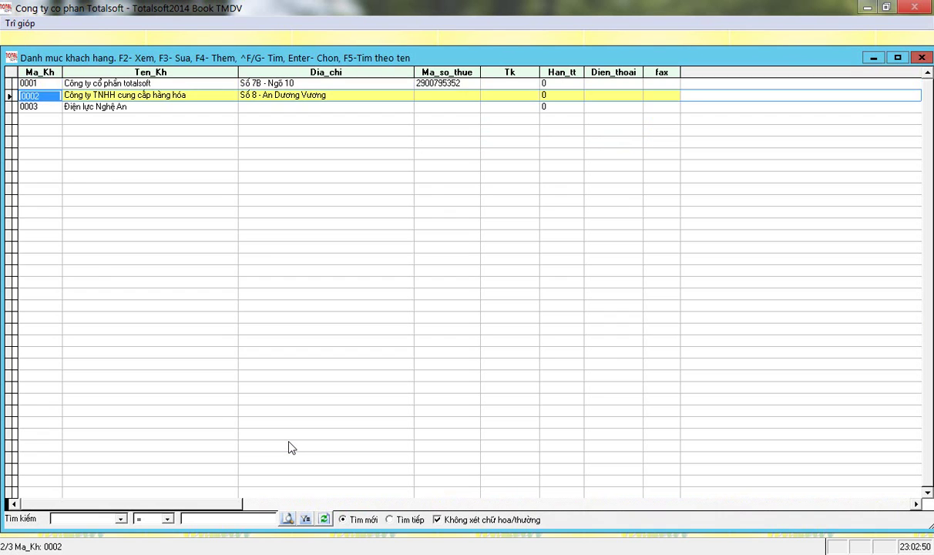
key(Down)
Add a new customer with code NV001 named 'Chuyên Công Tác'.
key(F4)
key(BackSpace)
key(BackSpace)
key(BackSpace)
key(BackSpace)
text(NV001)
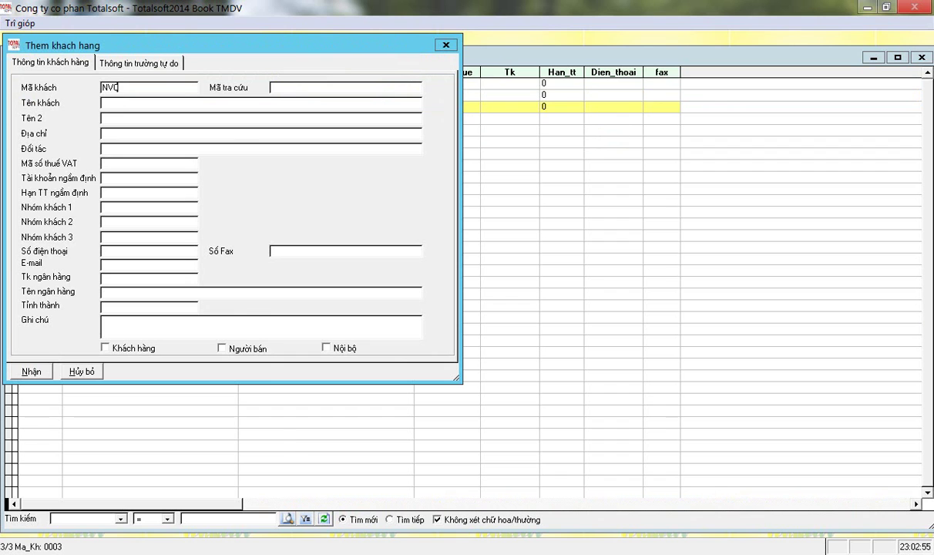
key(Return)
text(Chuyển)
key(BackSpace)
key(BackSpace)
text(een cd)
key(BackSpace)
key(BackSpace)
key(BackSpace)
text(Công Tác)
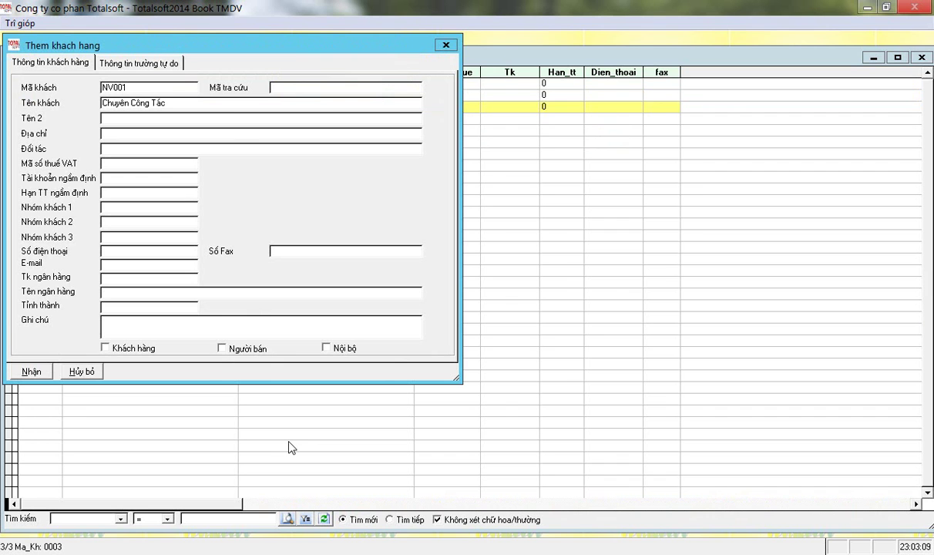
Give NV001 the address 'Văn phòng công ty', save it, and choose it for the voucher.
key(Tab)
key(Tab)
text(Văn phong công ty)
key(Tab)
key(Tab)
key(Tab)
click(34, 373)
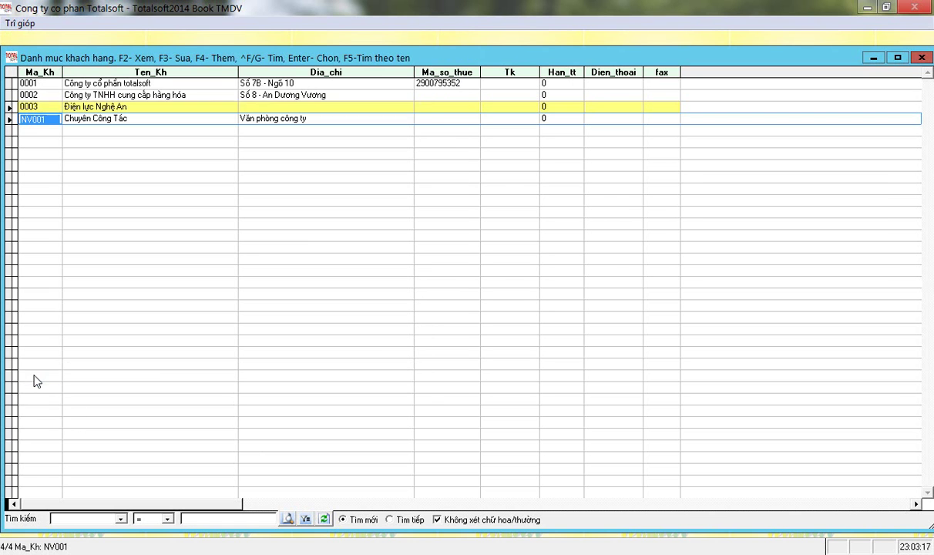
key(Return)
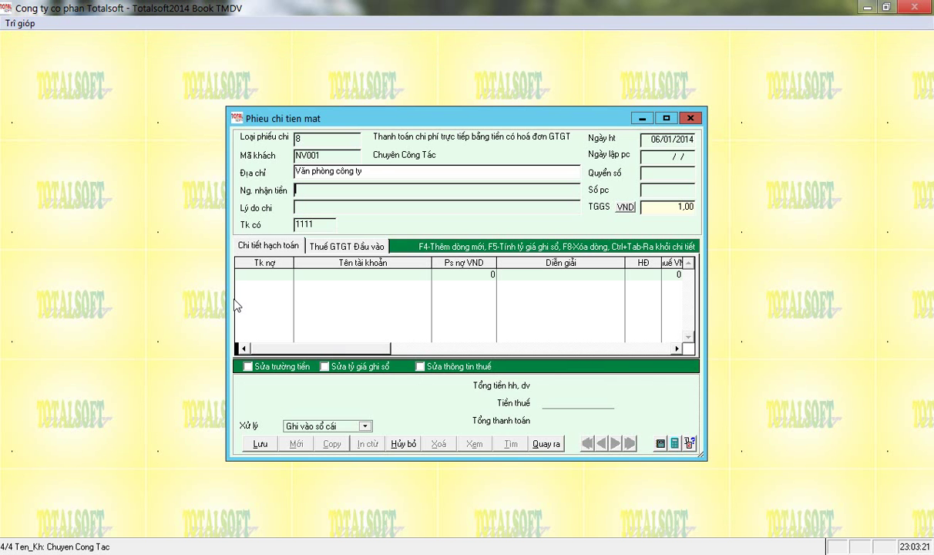
Enter reason 'Thanh toán tiền công tác phí', date 15/01/2014, keep number PC-80, then go to the detail grid.
key(Return)
key(Return)
text(Thanh toán tiền cô)
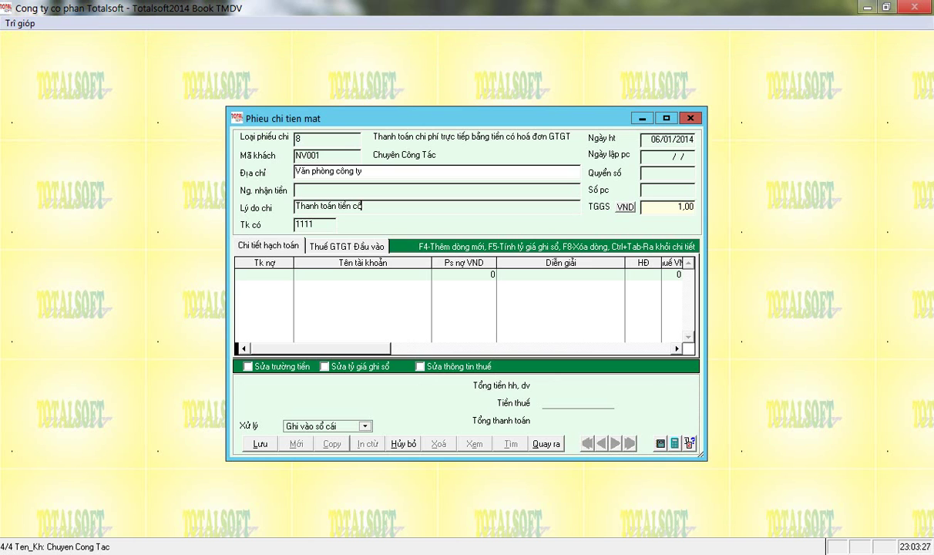
text(ng tác phí)
key(Return)
key(Return)
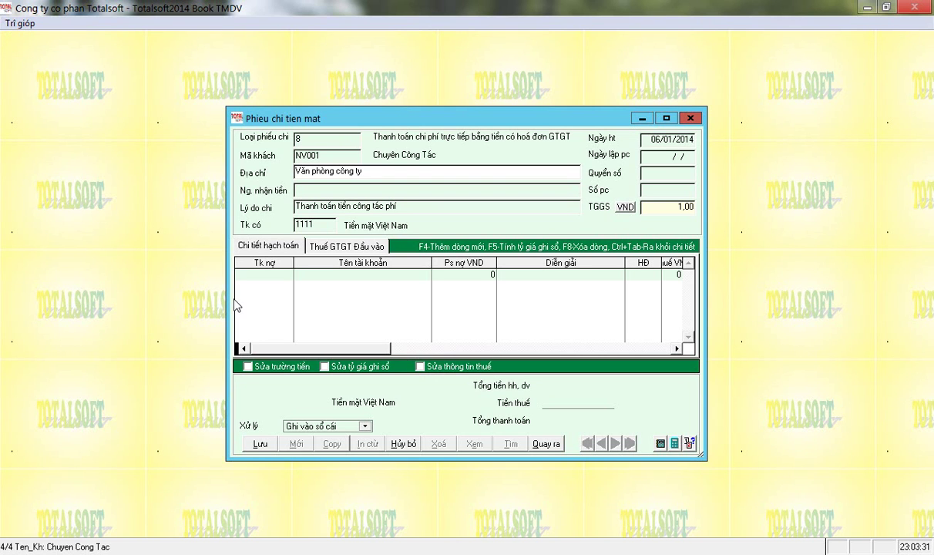
text(1015)
key(Return)
key(Return)
key(Return)
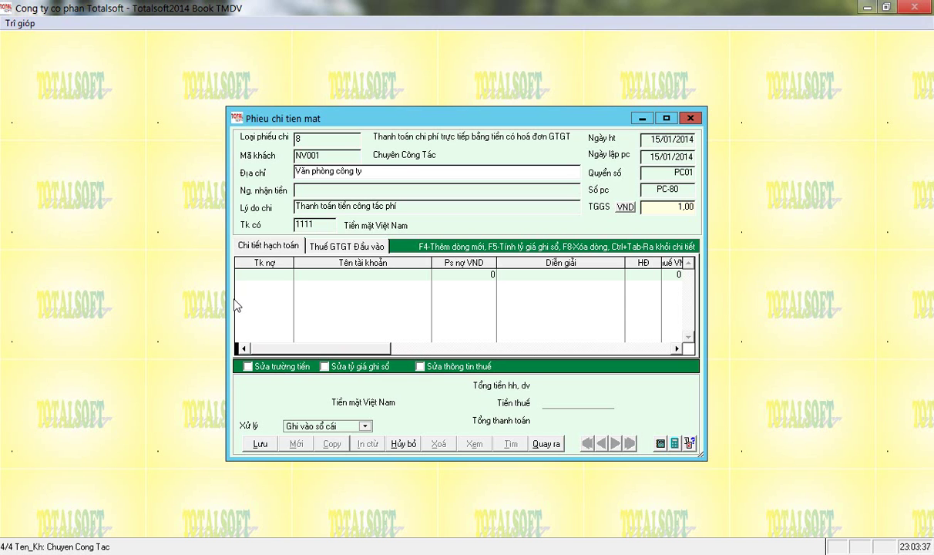
key(Return)
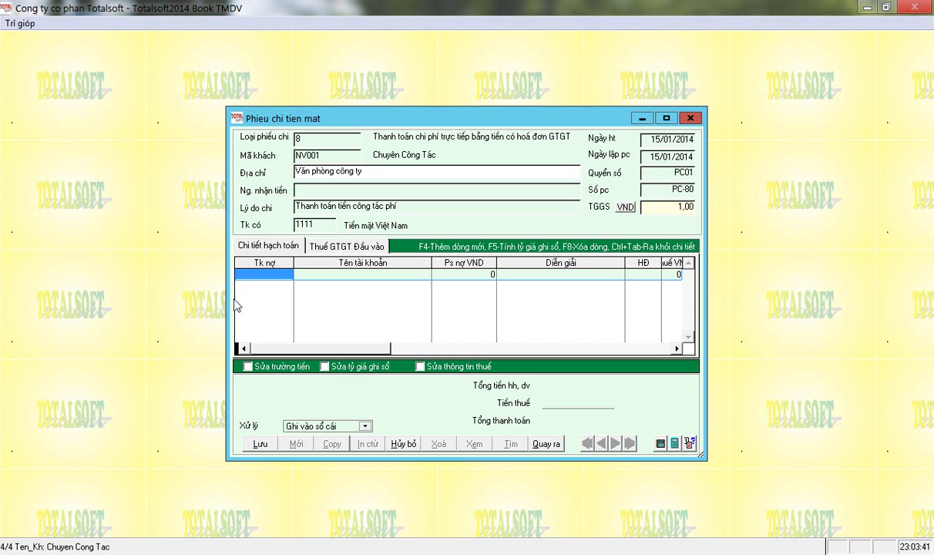
Enter debit account 6422 in the Tk nợ cell of the first detail row.
text(6422)
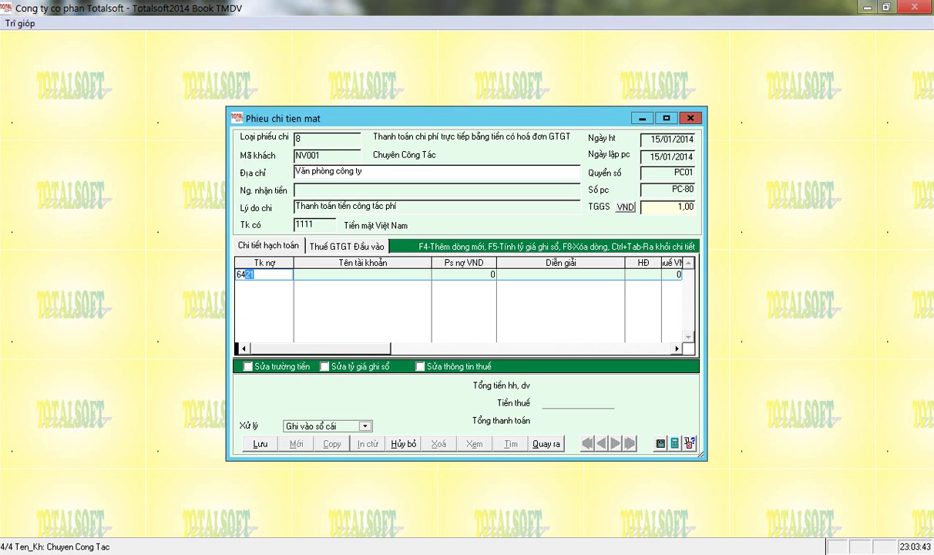
key(Return)
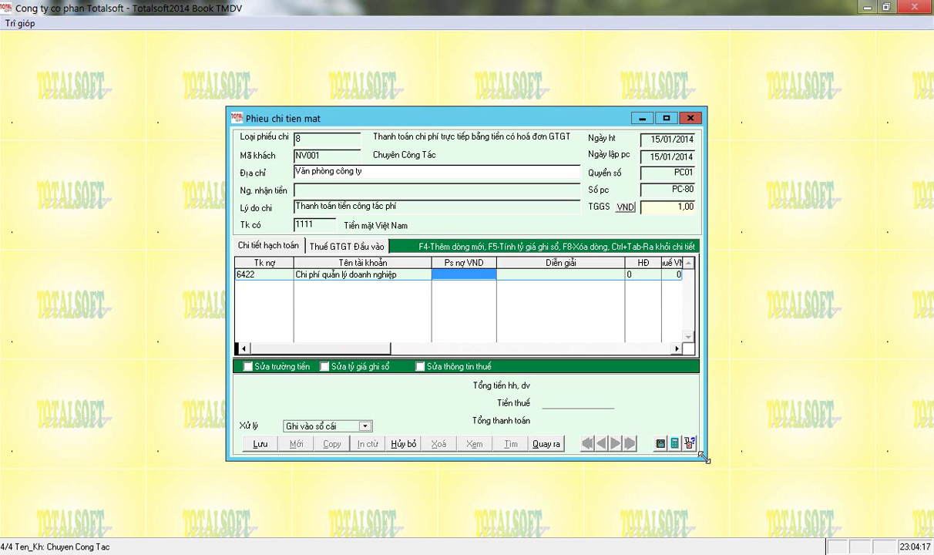
click(675, 444)
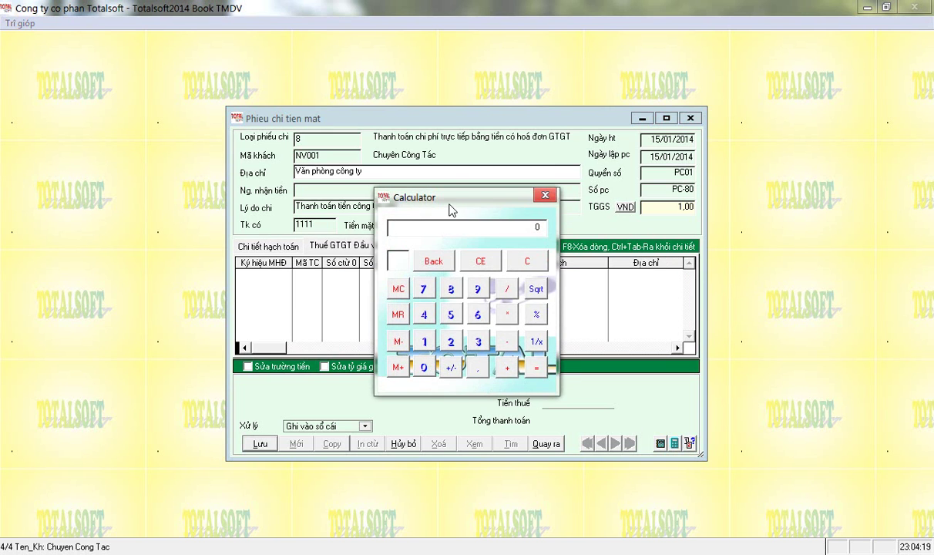
drag(449, 201, 395, 186)
text(2000000)
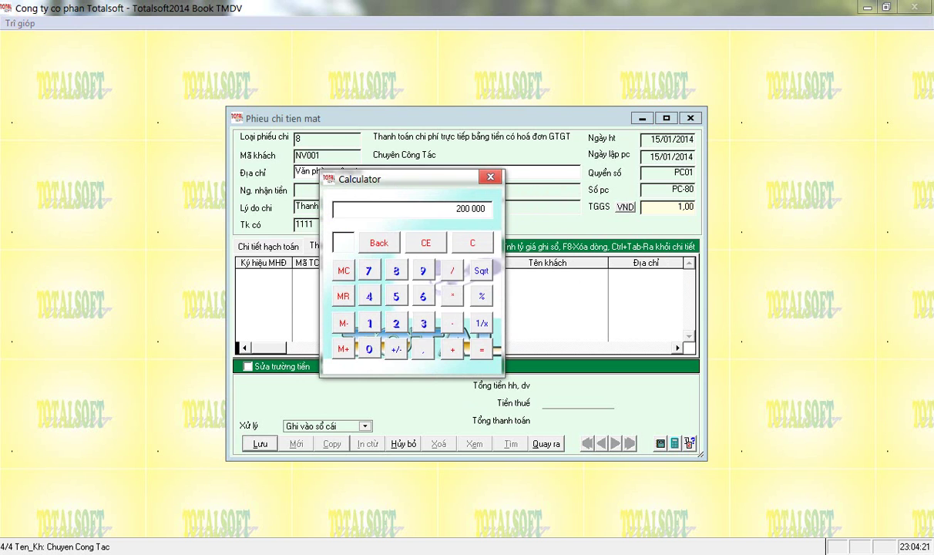
key(BackSpace)
key(BackSpace)
key(BackSpace)
text(200000)
click(450, 351)
text(1 980 000)
click(450, 351)
text(500000)
click(450, 351)
click(490, 178)
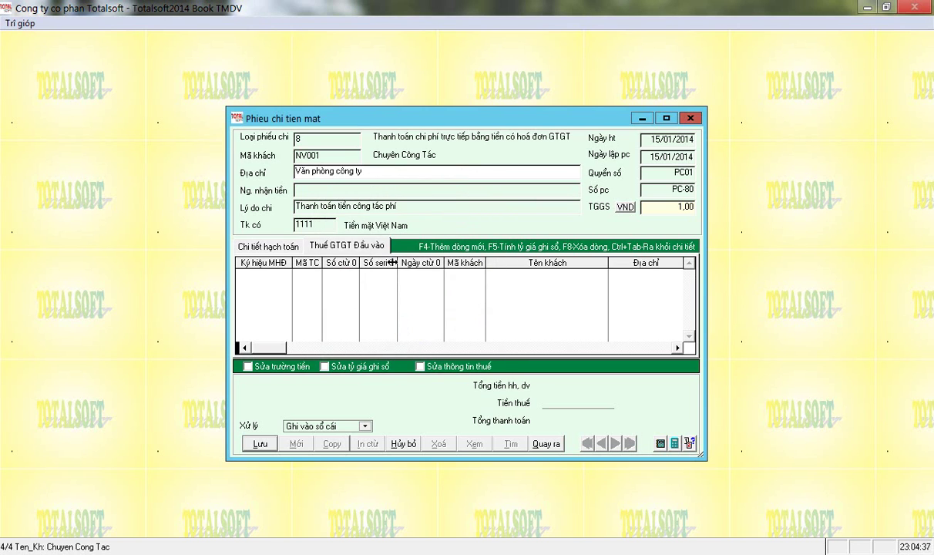
click(287, 245)
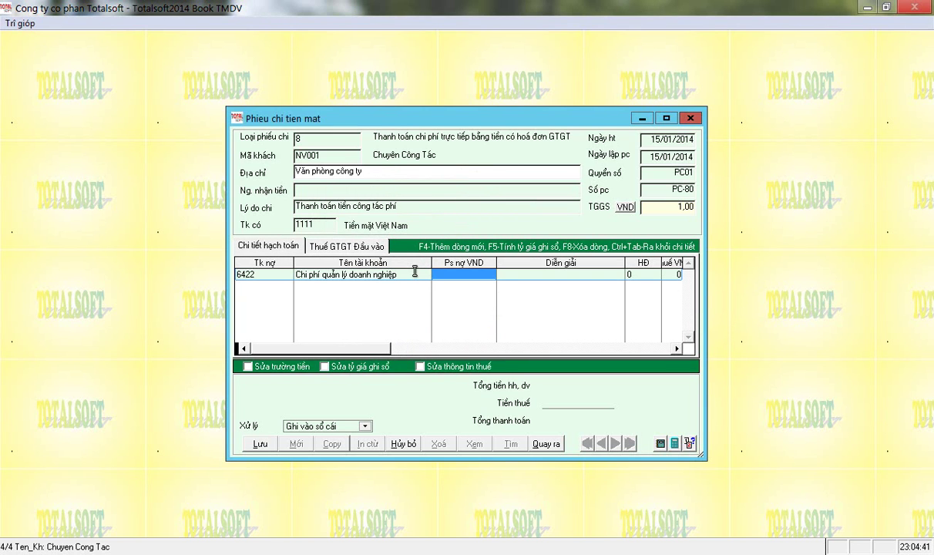
click(674, 444)
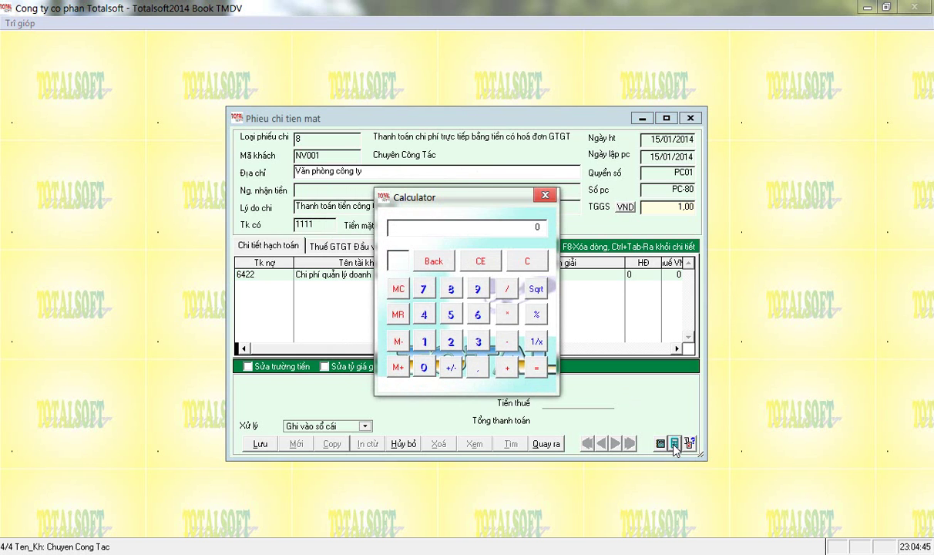
click(546, 195)
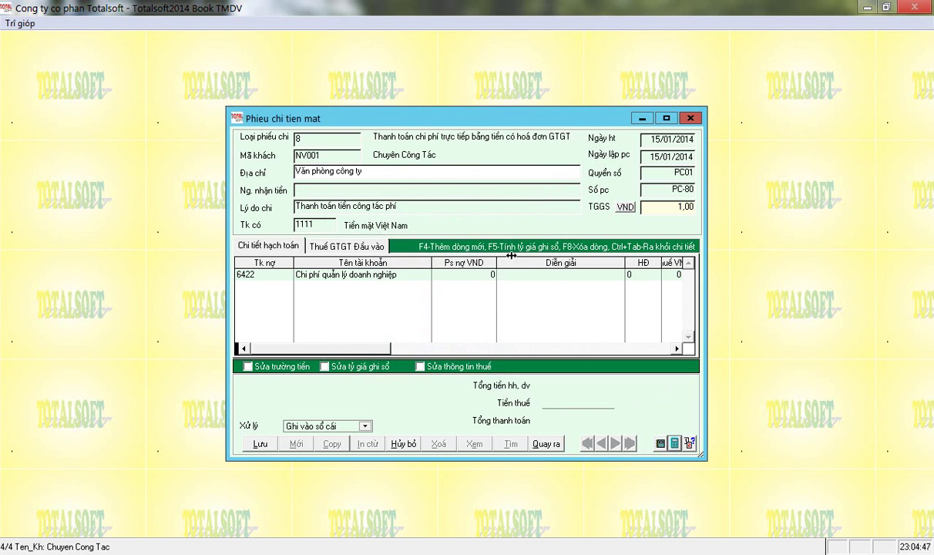
click(676, 443)
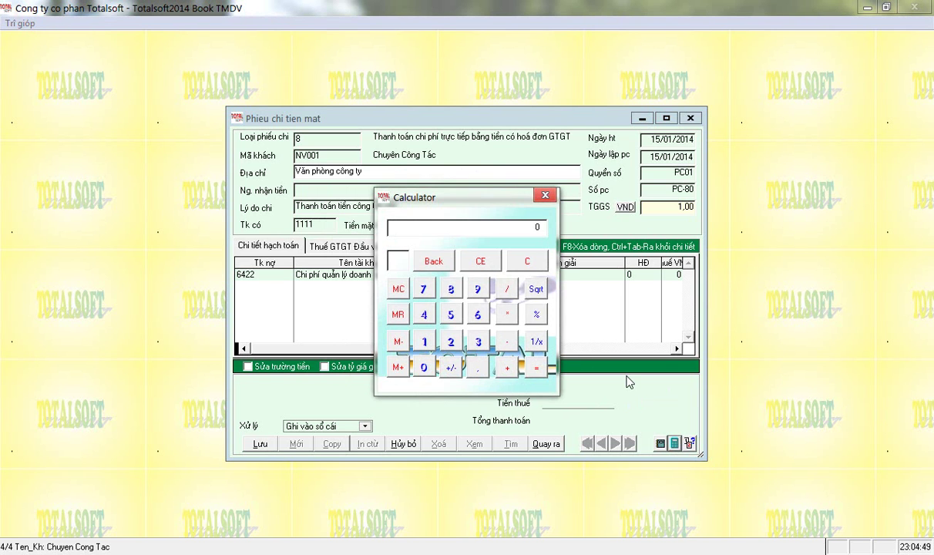
text(46800000)
key(BackSpace)
click(509, 347)
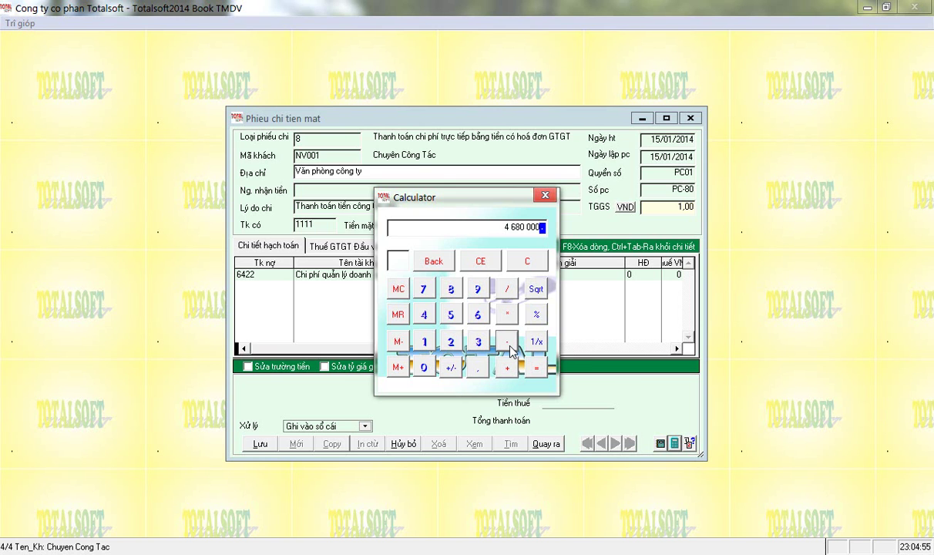
text(3 800 00)
text(0)
key(BackSpace)
click(509, 343)
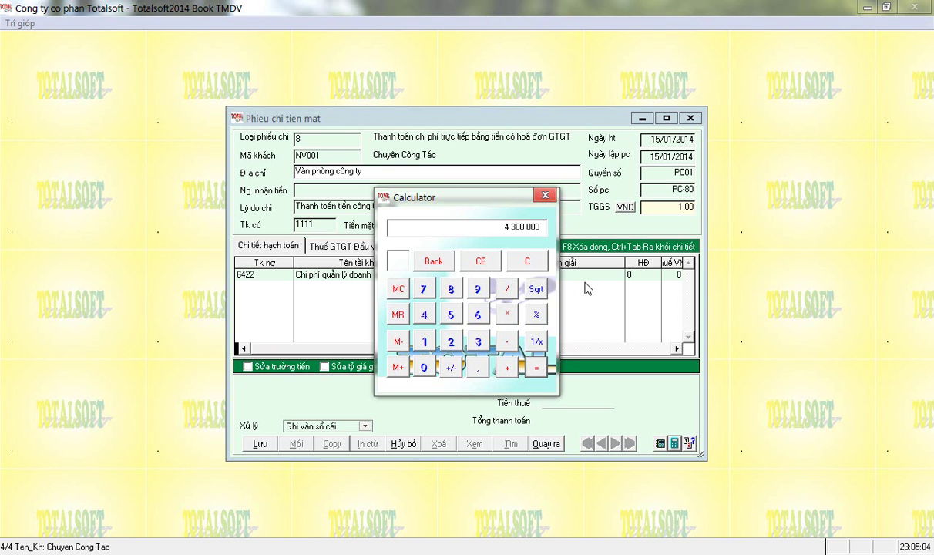
click(545, 195)
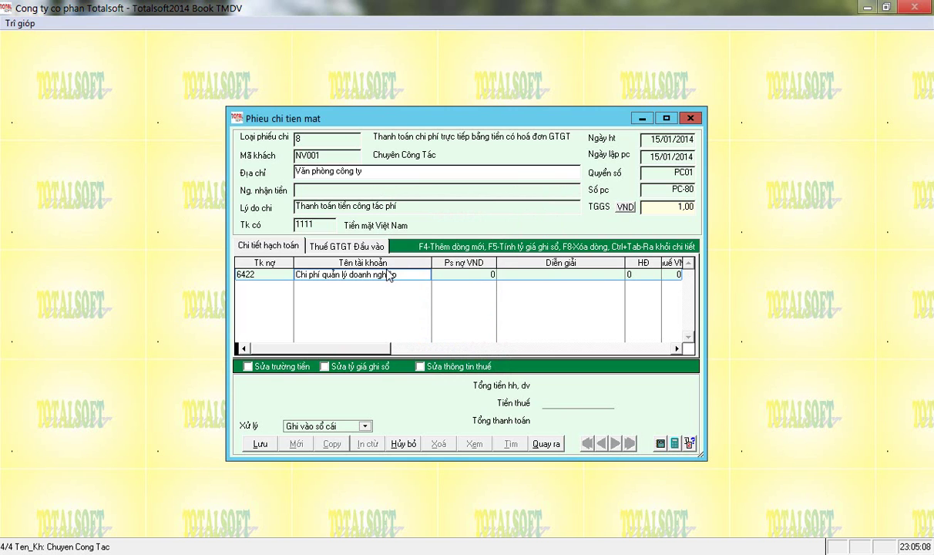
key(Return)
Give the 6422 line amount 4 300 000, invoice type 5, and 380 000 tax, accepting the prompt.
text(4300000)
key(Return)
key(Return)
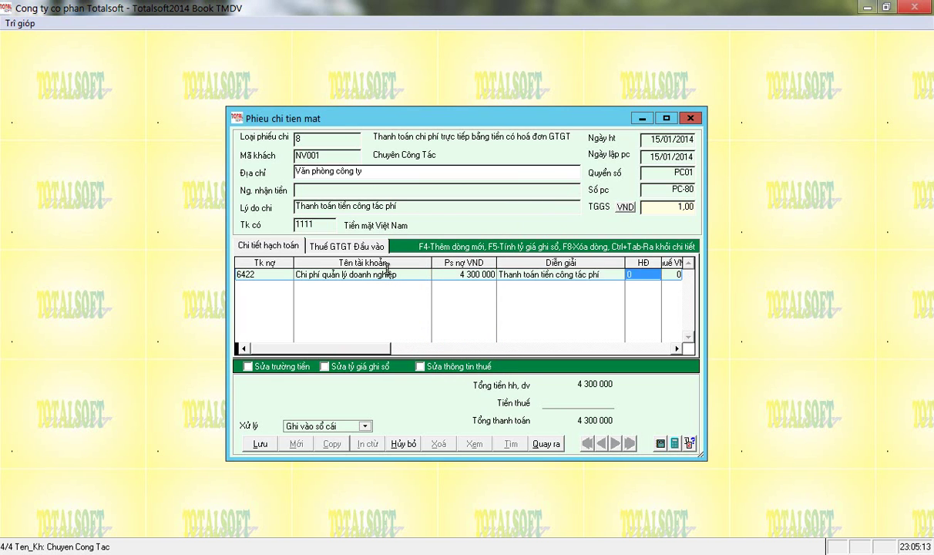
key(BackSpace)
key(Return)
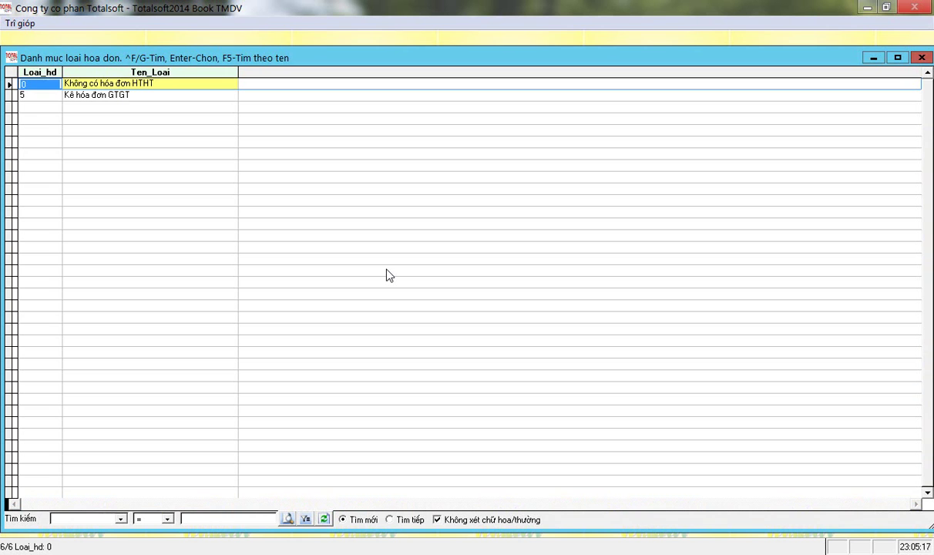
key(Down)
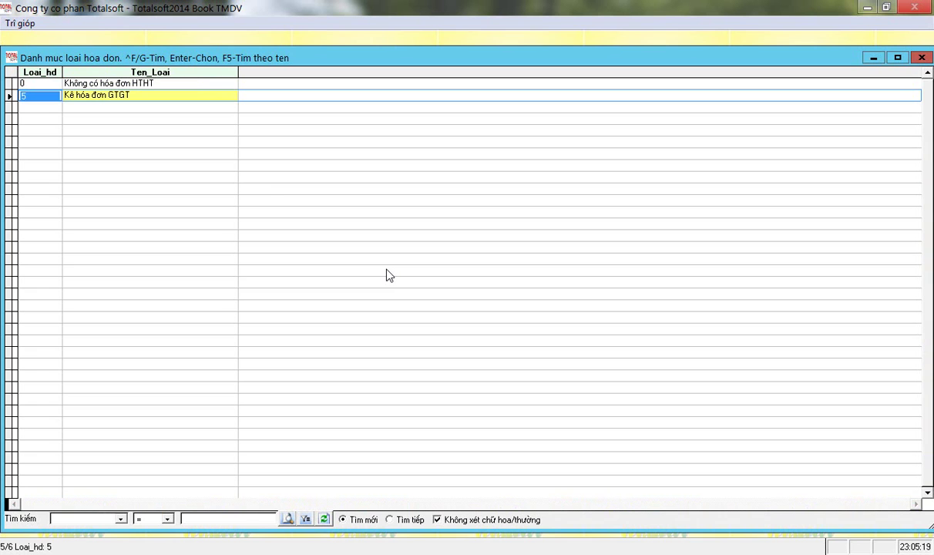
key(Tab)
key(Return)
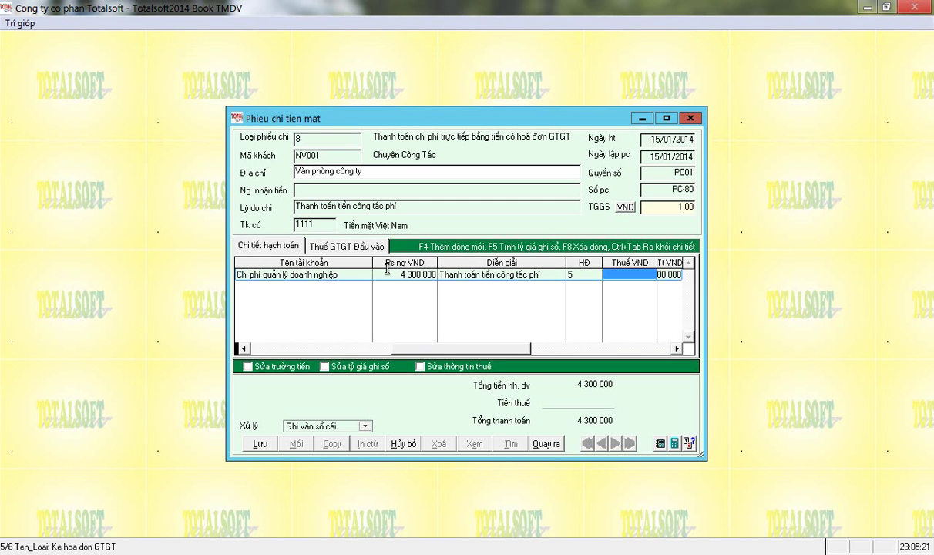
text(3800000)
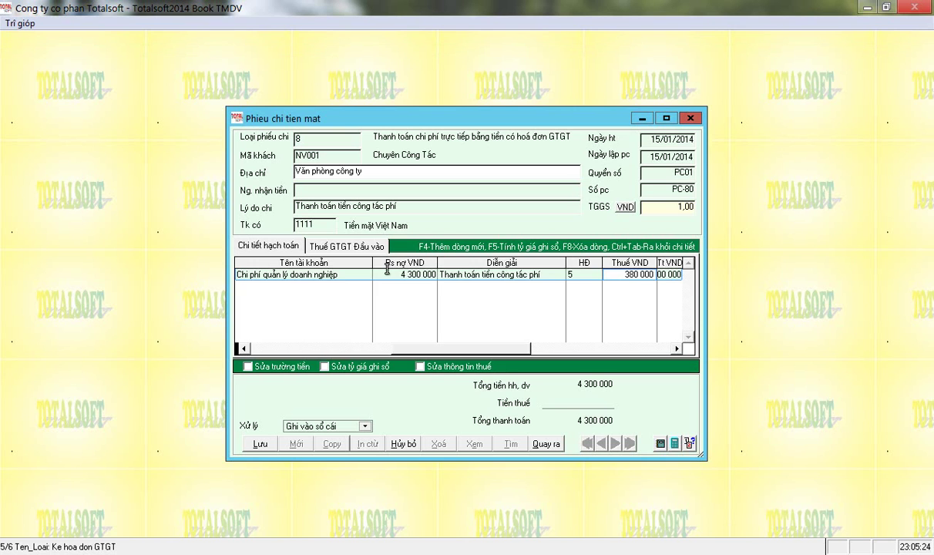
key(Return)
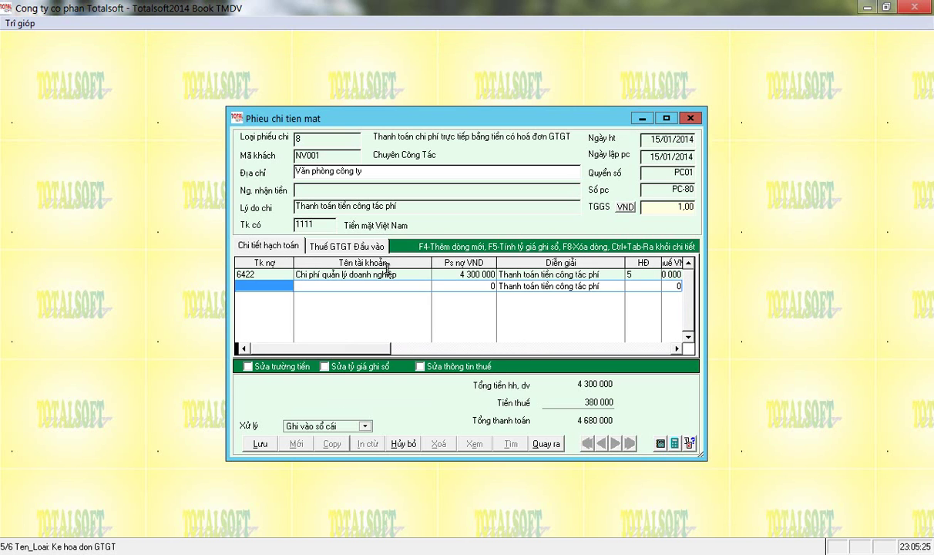
key(Return)
key(Return)
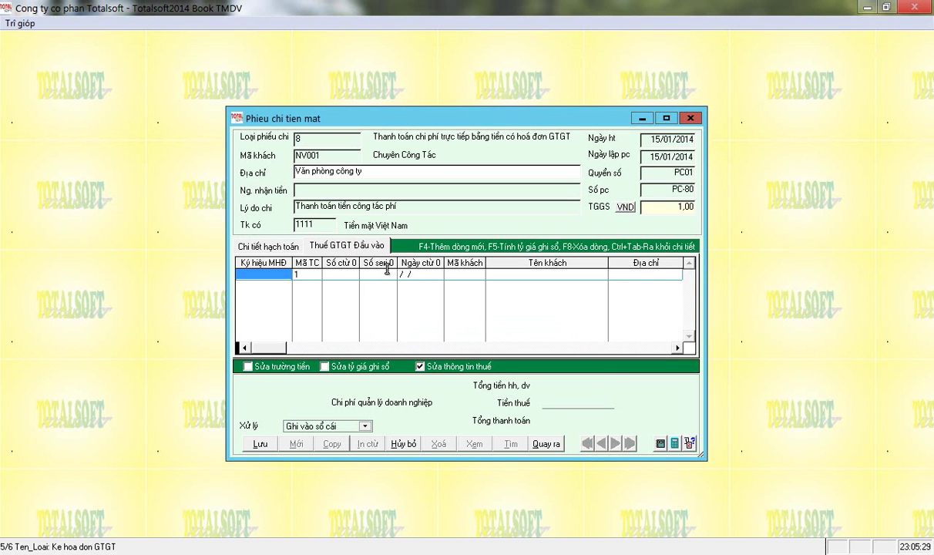
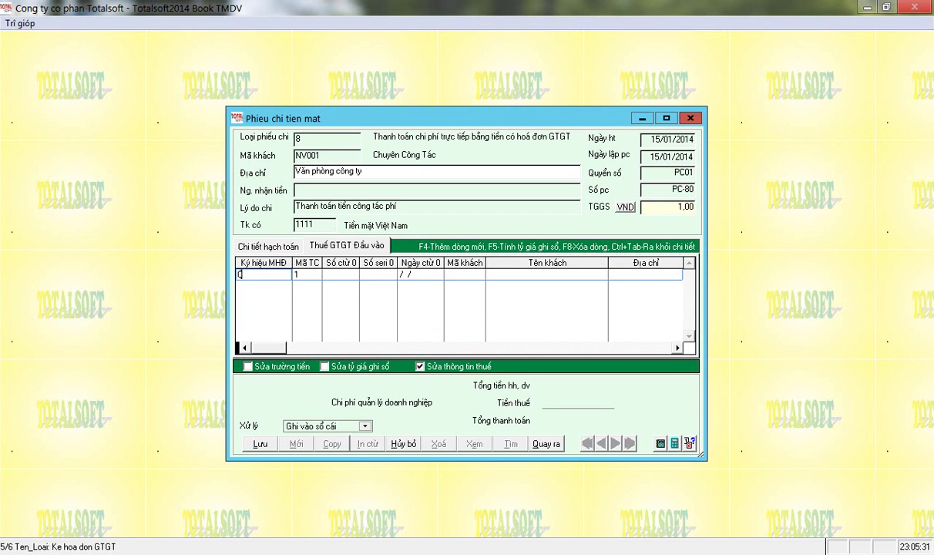
Enter invoice symbol 01GTKT3/001, number 02999, serial TX/13 and date 10/01/2014.
key(Return)
key(Return)
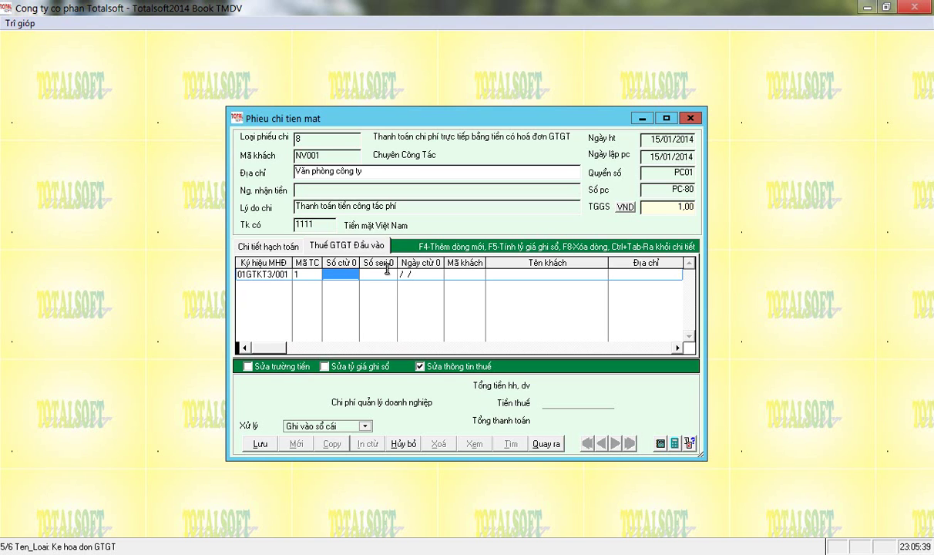
key(Return)
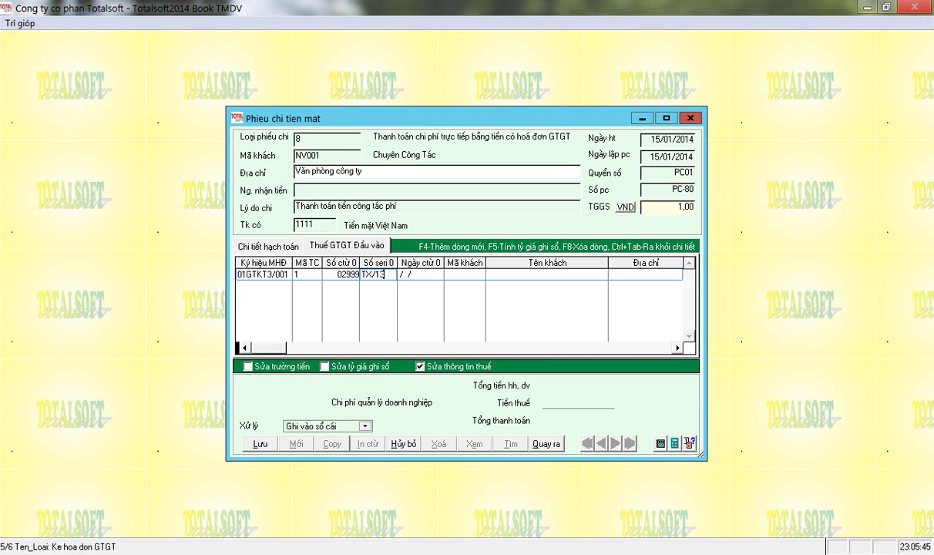
key(Return)
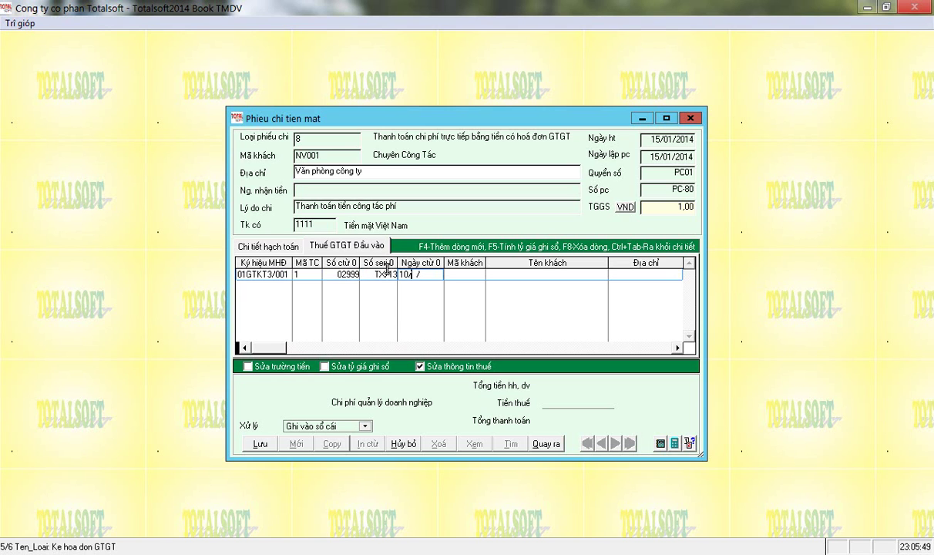
key(Return)
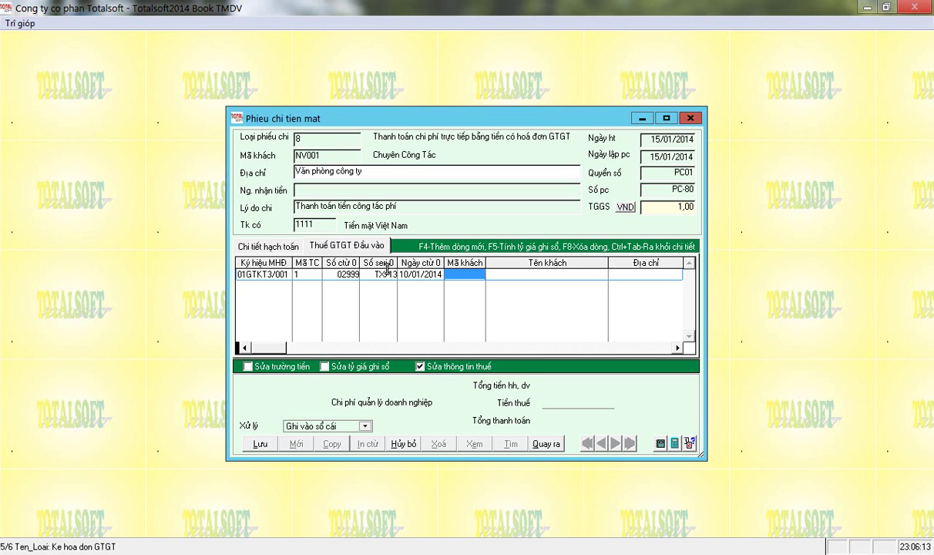
key(Tab)
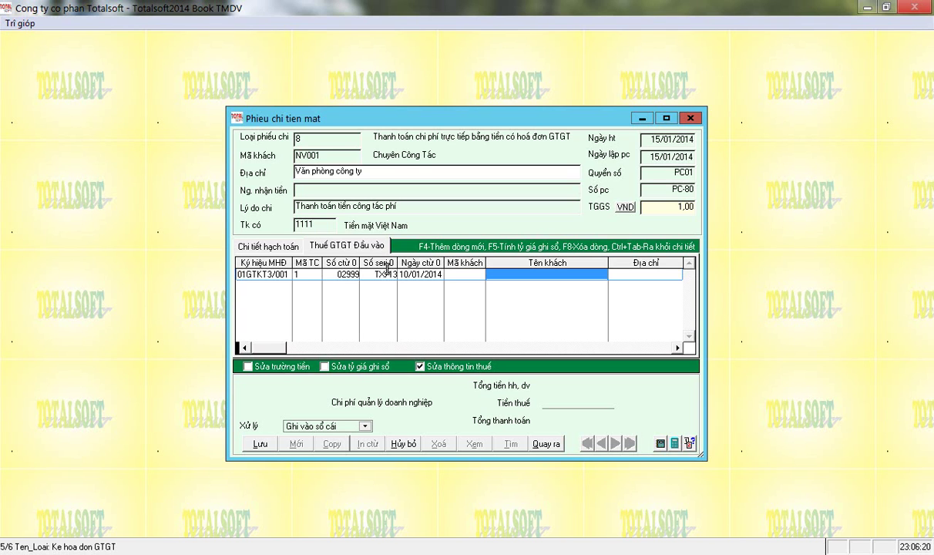
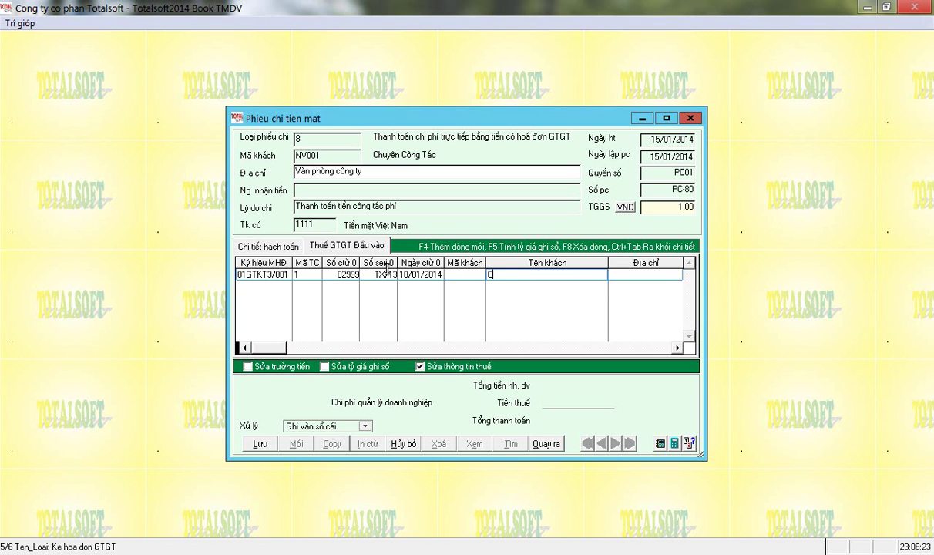
key(Return)
key(Return)
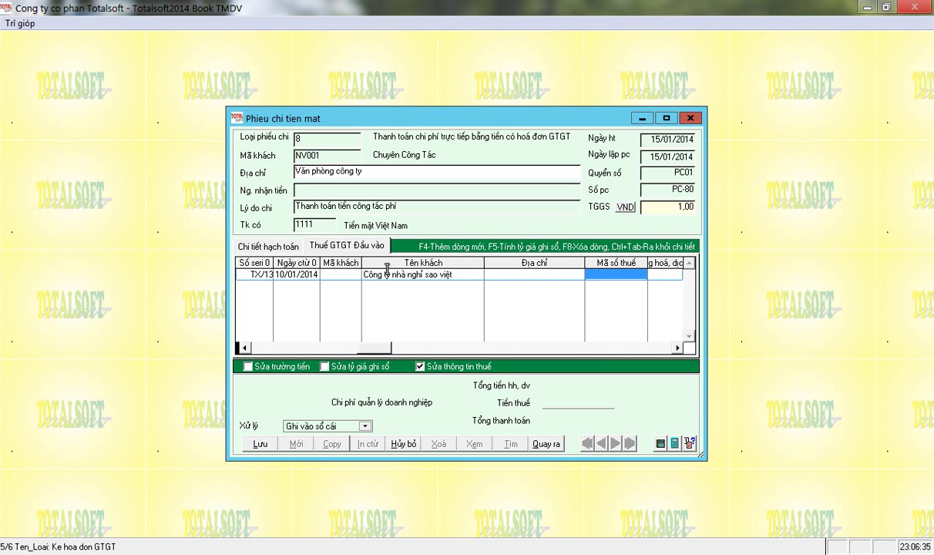
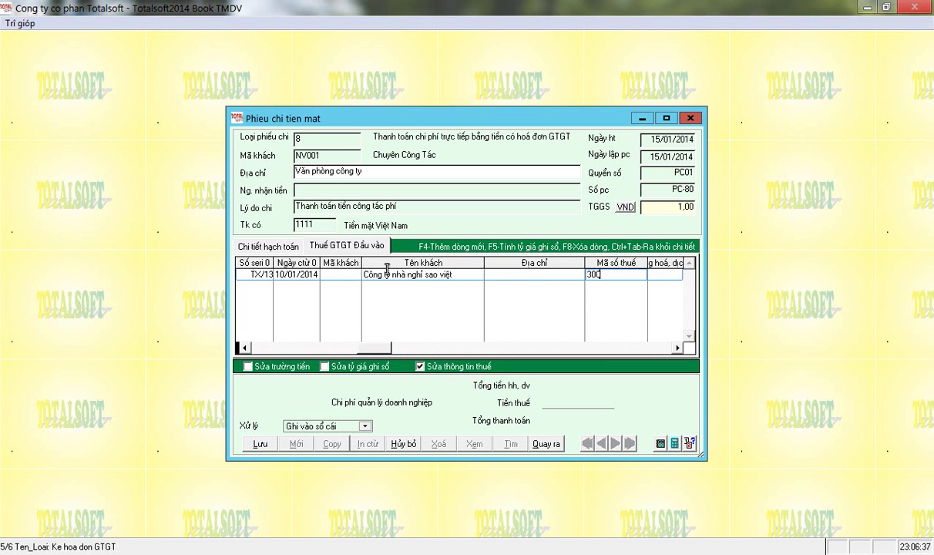
key(Return)
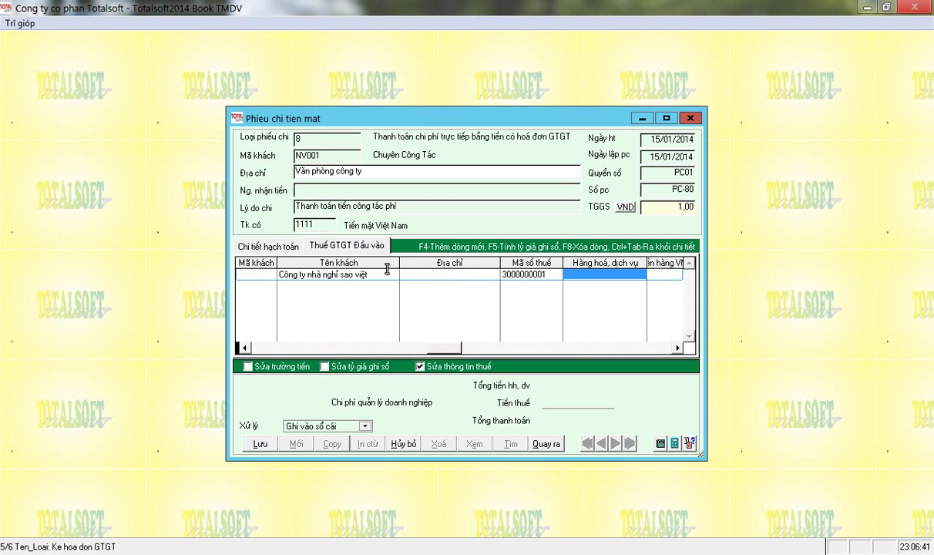
Record goods 'Tiền phòng nghỉ' for 1 800 000 at the 10% VAT rate.
text(Tiền phòng nghỉ)
key(Return)
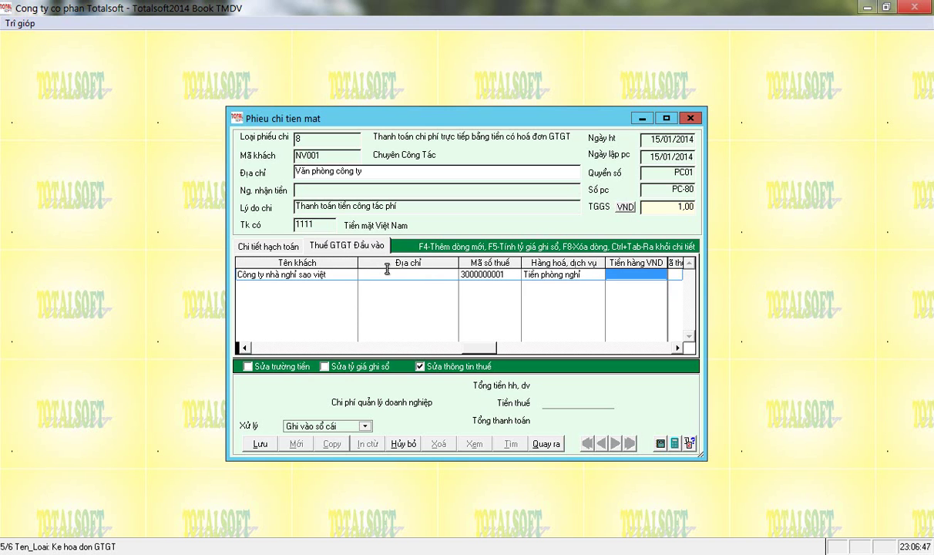
text(1 800 000)
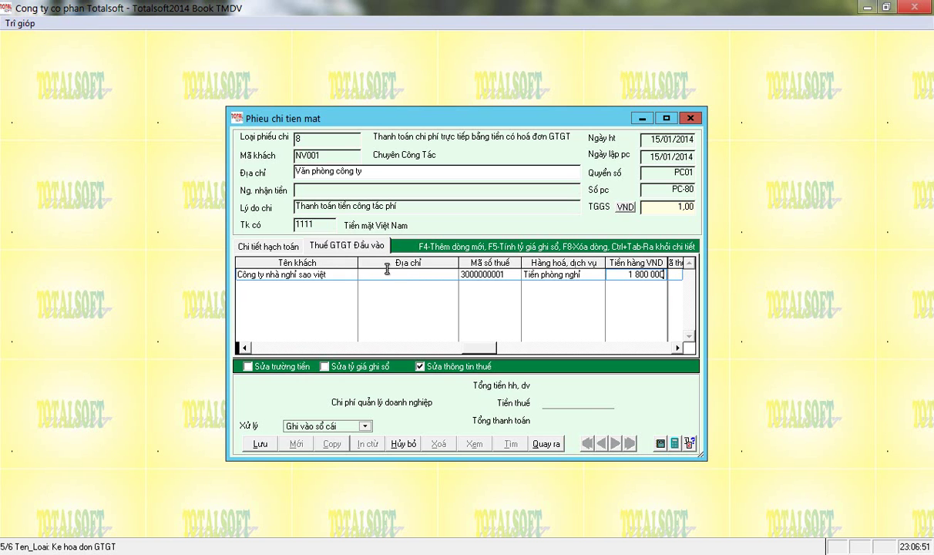
key(Return)
key(Return)
key(Down)
key(Down)
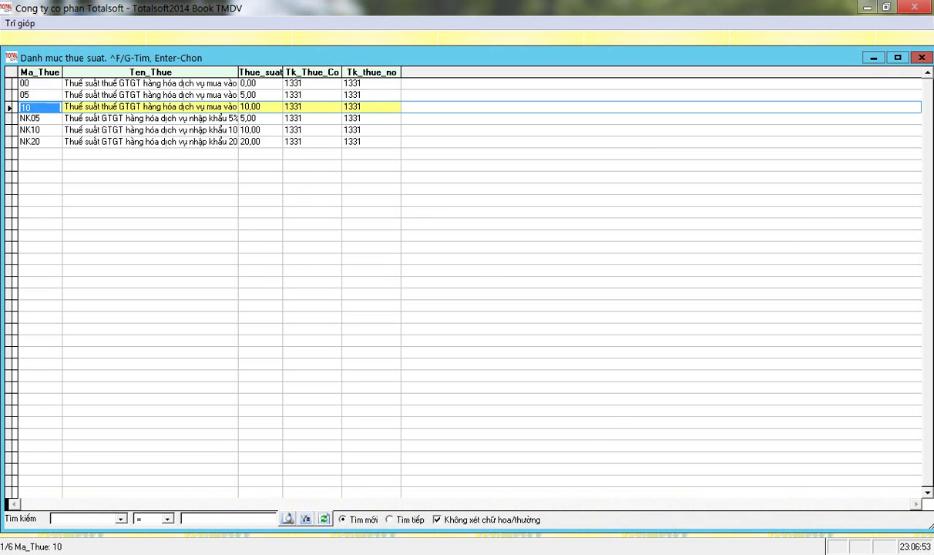
key(Return)
key(Return)
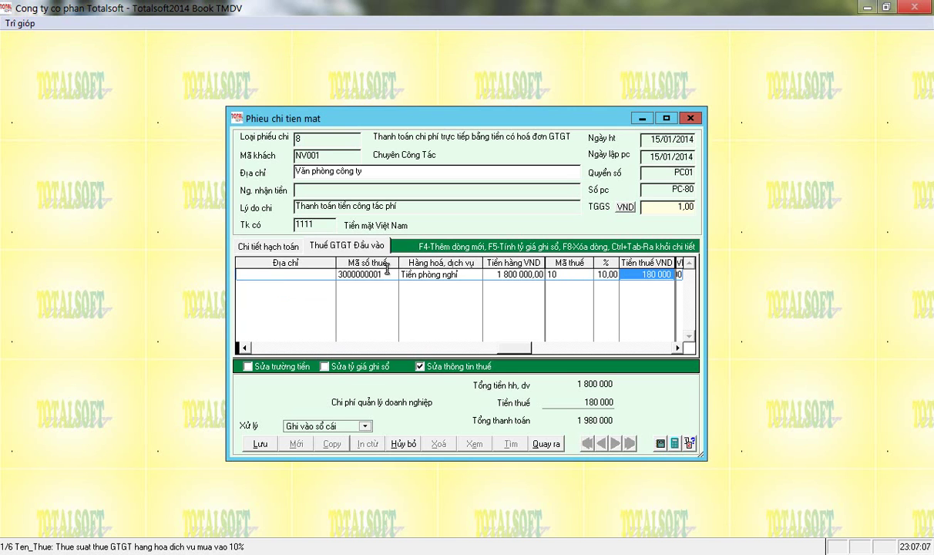
Set the invoice's tax amount to 180 000.
text(179995)
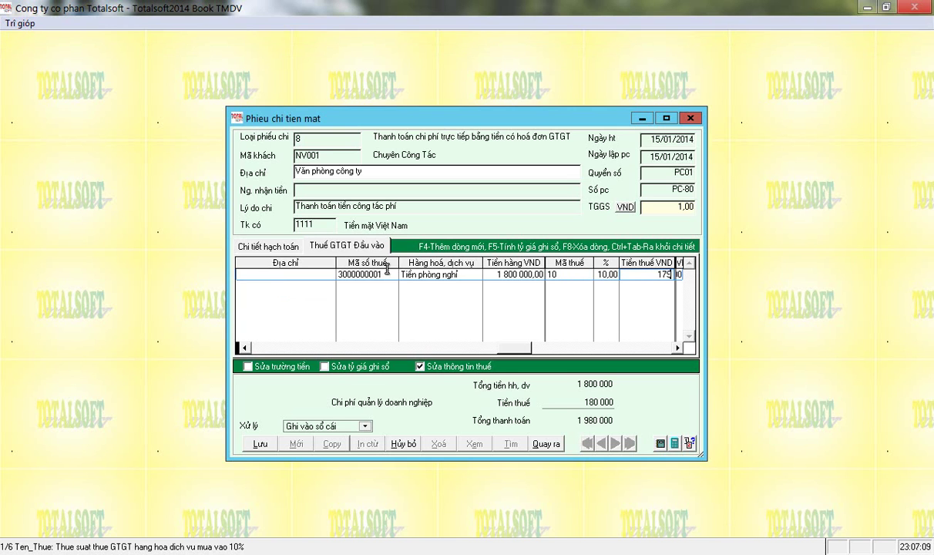
key(BackSpace)
key(BackSpace)
key(BackSpace)
text(000)
key(Return)
key(shift+Tab)
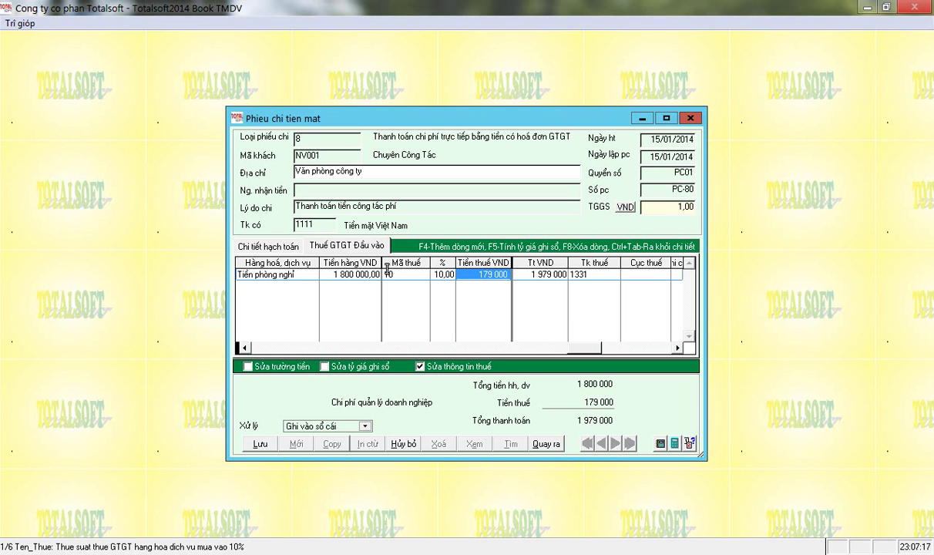
text(180 000)
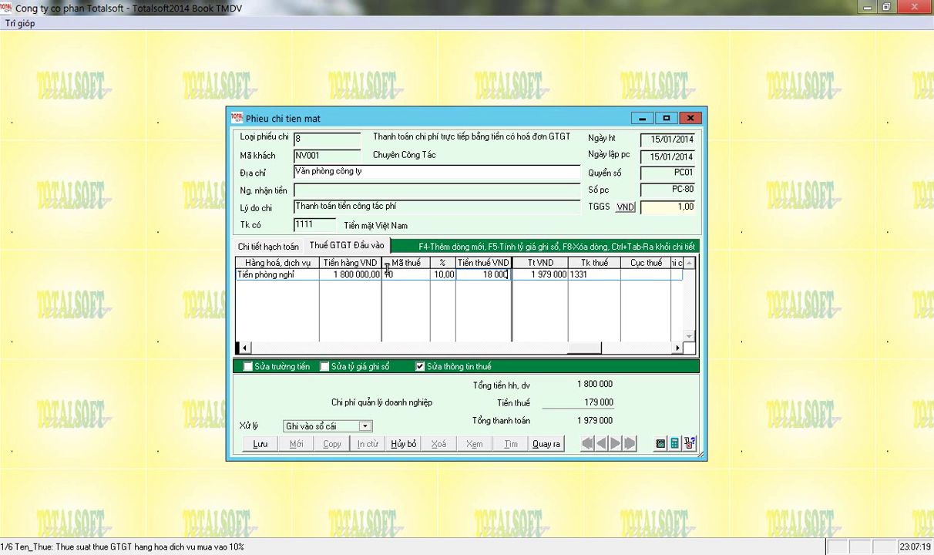
key(Return)
key(Return)
key(Return)
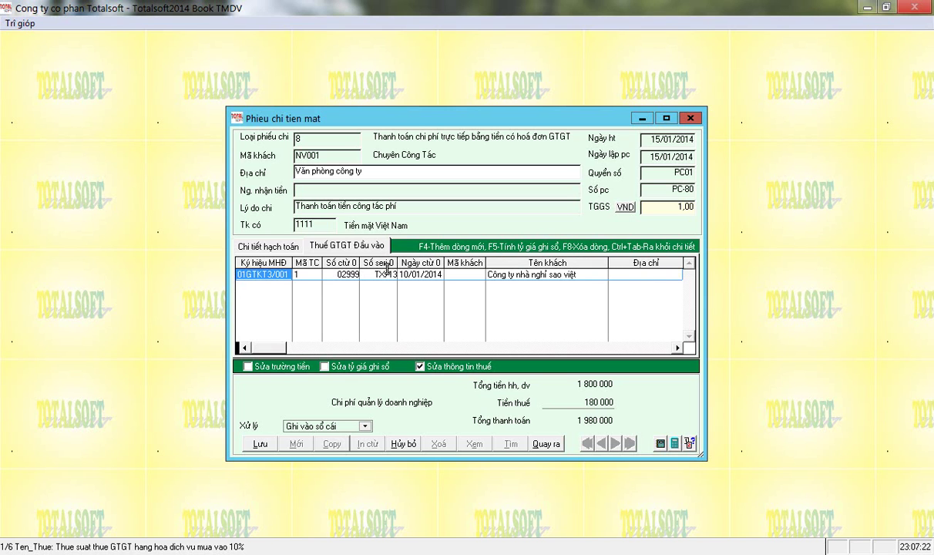
Add a second invoice row: symbol 01GTKT2/002, number 3123, serial TC/14, date 10/01/2014.
key(F4)
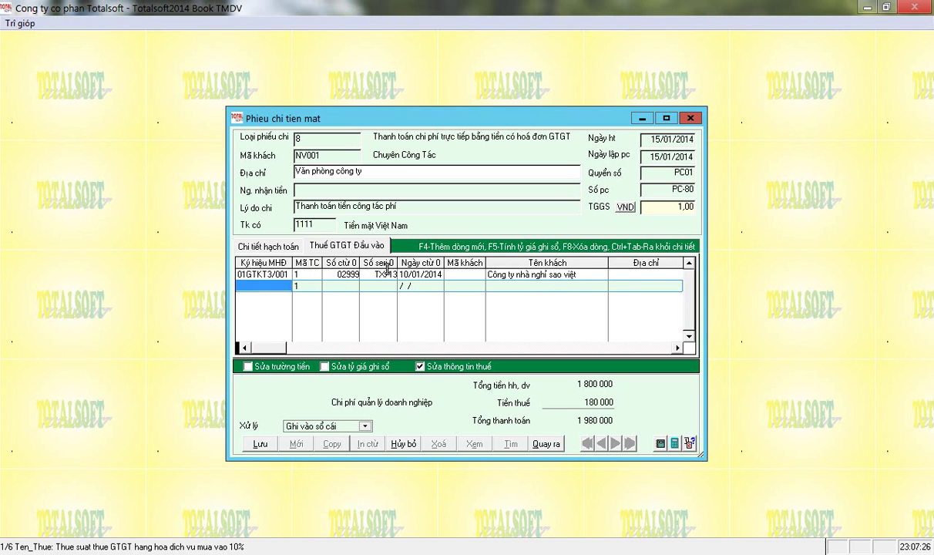
text(01GTKT)
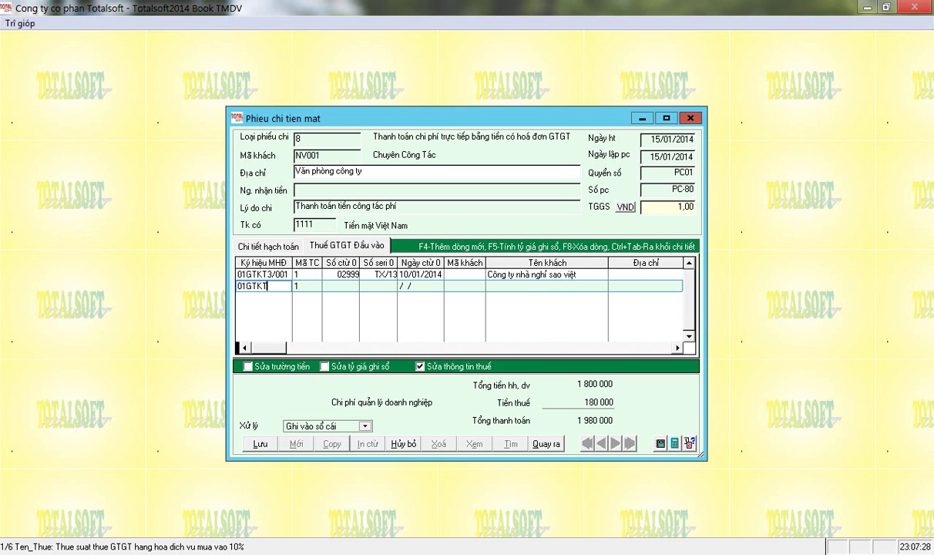
text(2/002)
key(Tab)
key(Tab)
text(3123)
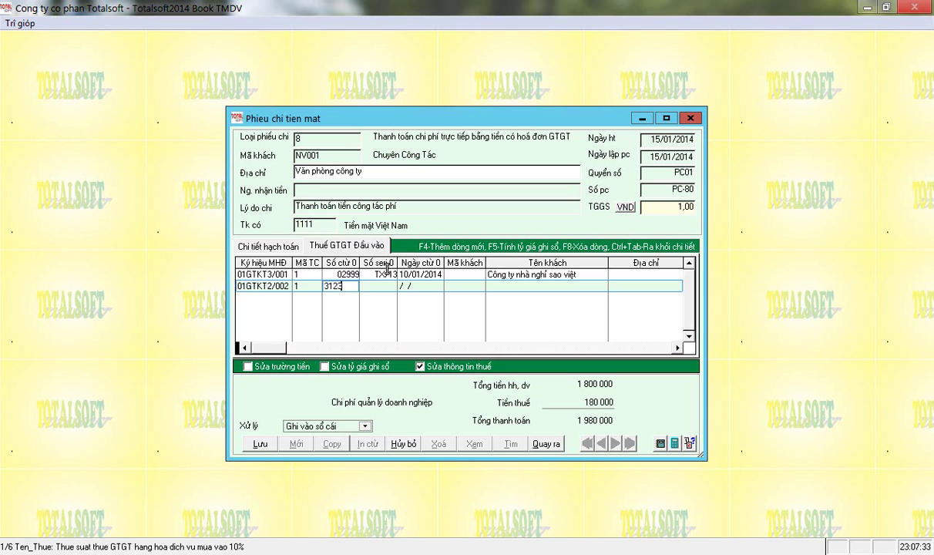
key(Tab)
text(T)
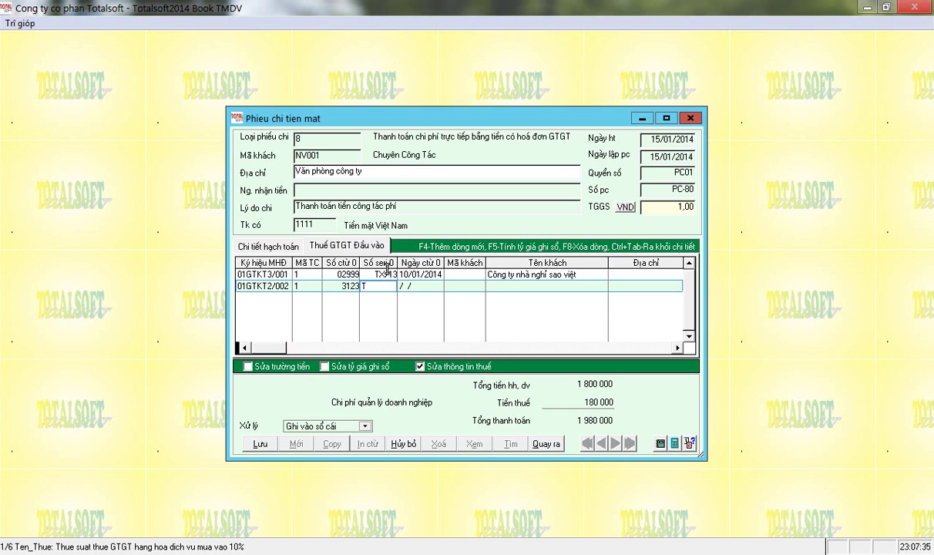
text(C/14)
key(Tab)
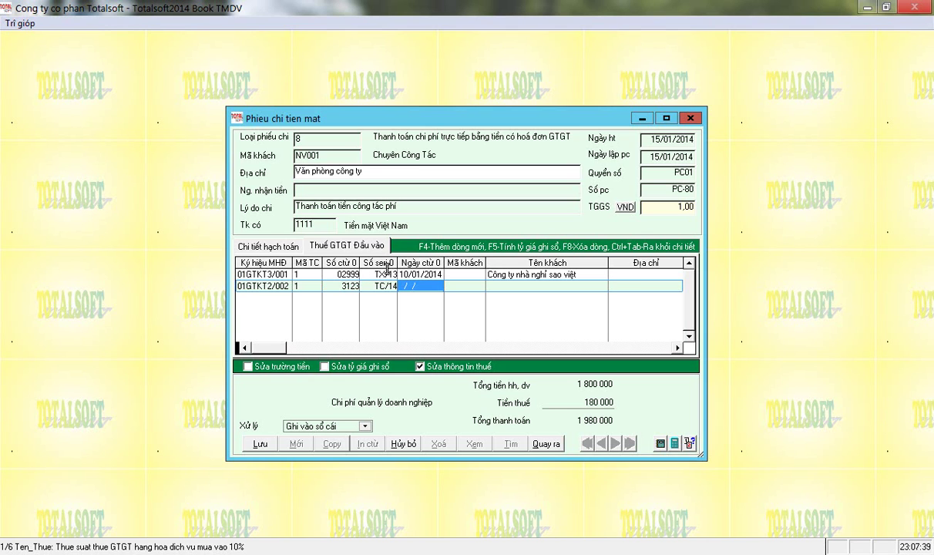
text(10/01/2014)
key(Tab)
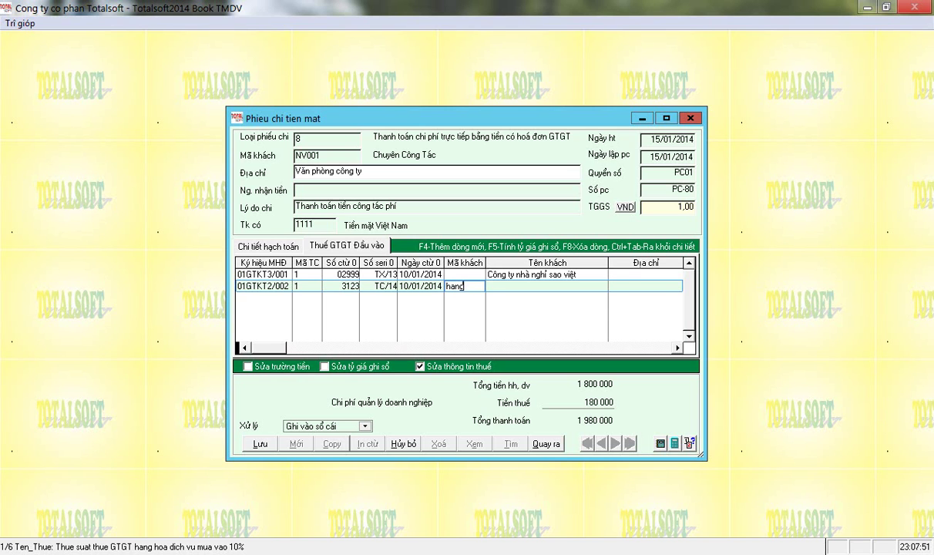
Enter customer 0002 and supplier tax code 290000000 on the second invoice.
text(0002)
key(Return)
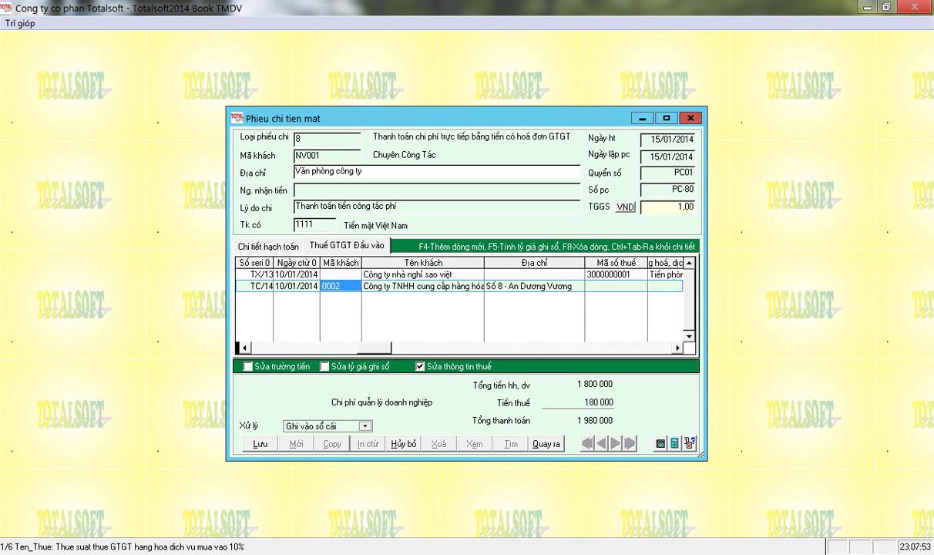
key(Left)
key(Left)
key(Left)
key(Left)
key(Right)
key(Return)
text(290000000)
key(Return)
key(Left)
key(Left)
key(Left)
key(Left)
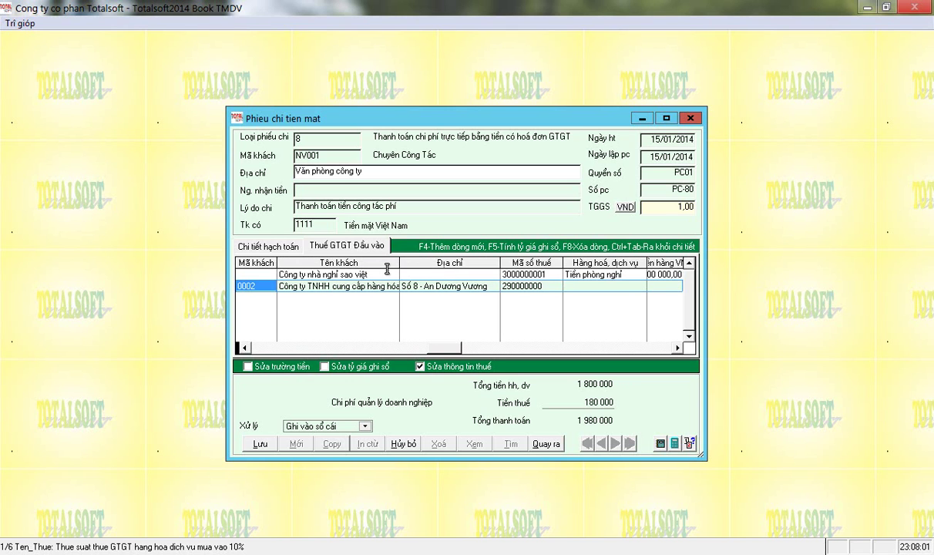
key(Return)
key(Left)
key(Left)
key(Left)
Edit the second invoice's supplier name and address, and clear its customer code.
click(320, 286)
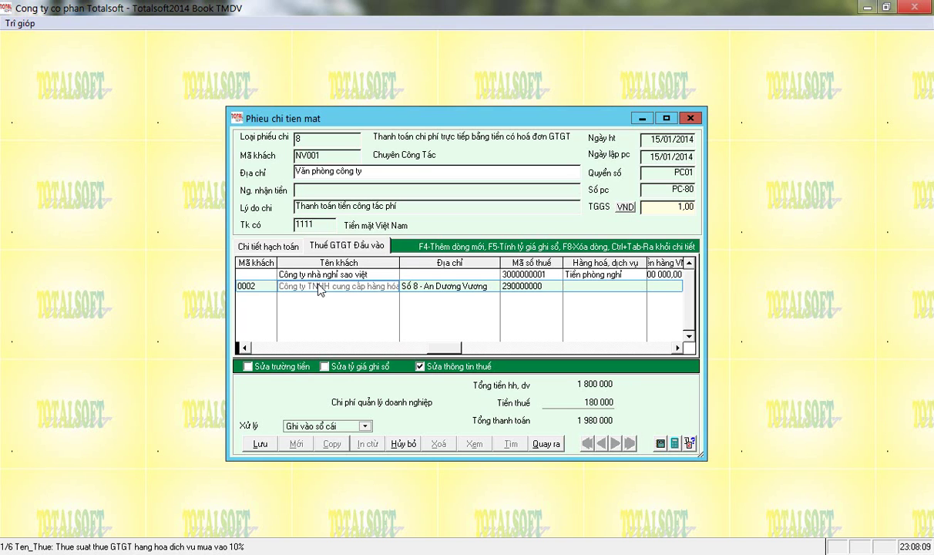
key(Return)
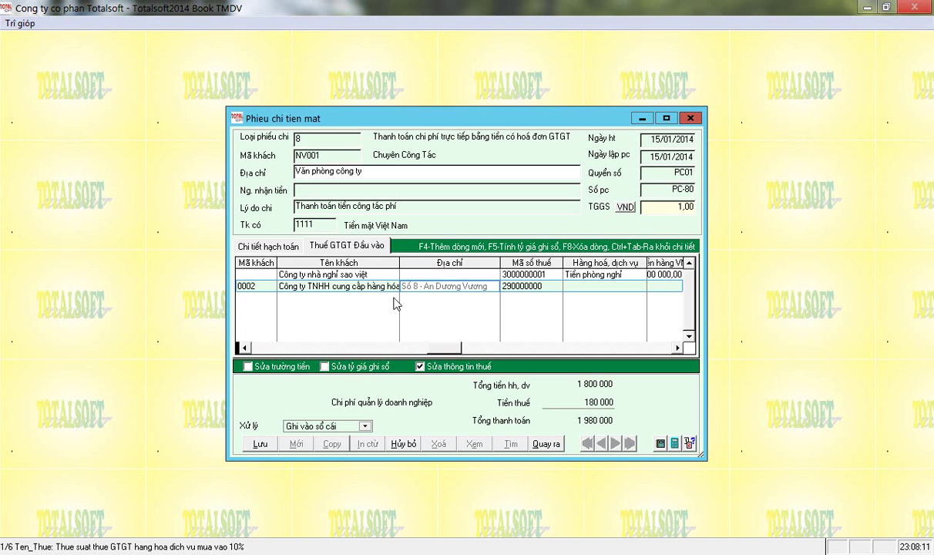
key(Return)
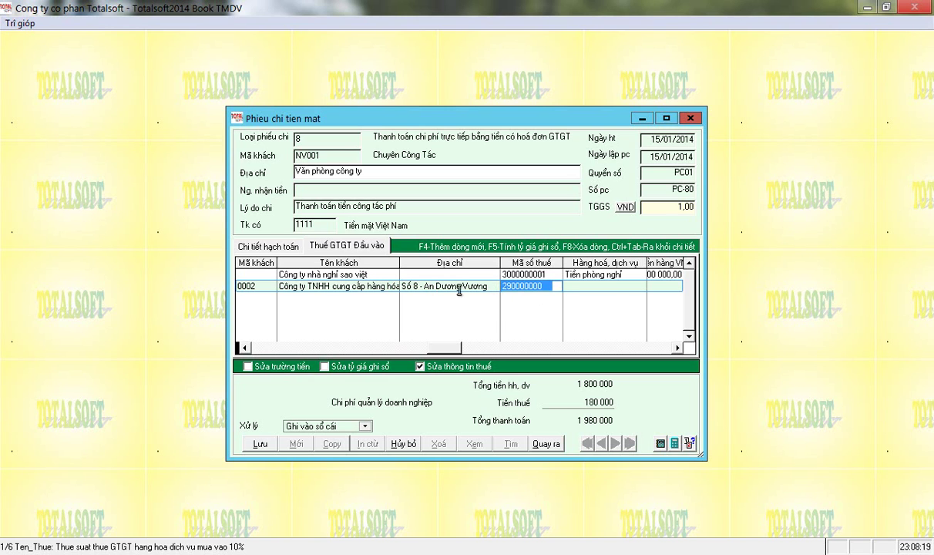
click(435, 286)
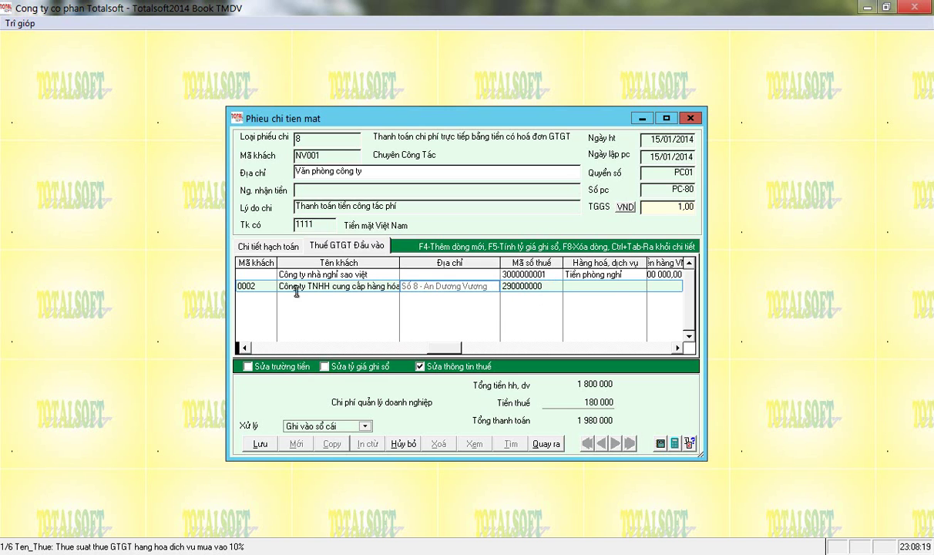
click(245, 347)
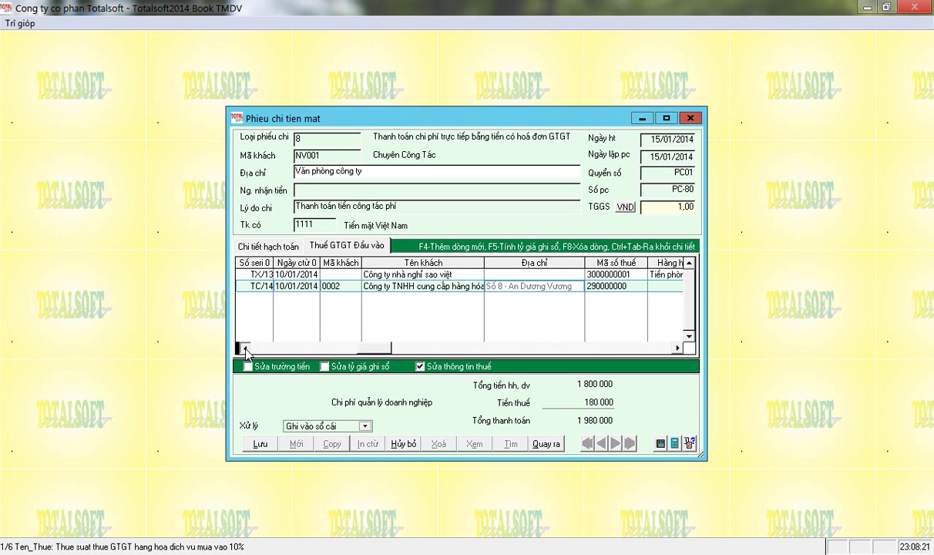
click(331, 286)
key(Delete)
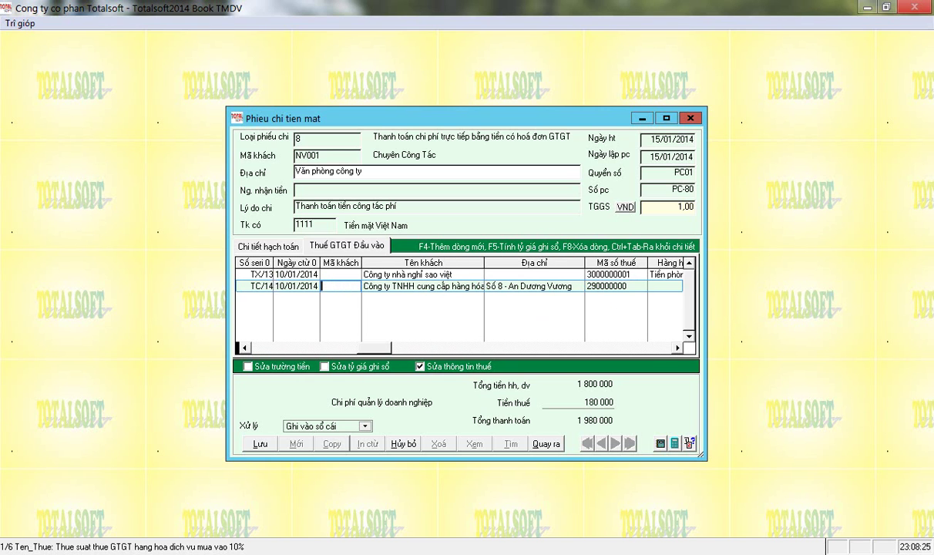
key(Return)
key(Return)
key(Return)
key(Return)
key(Return)
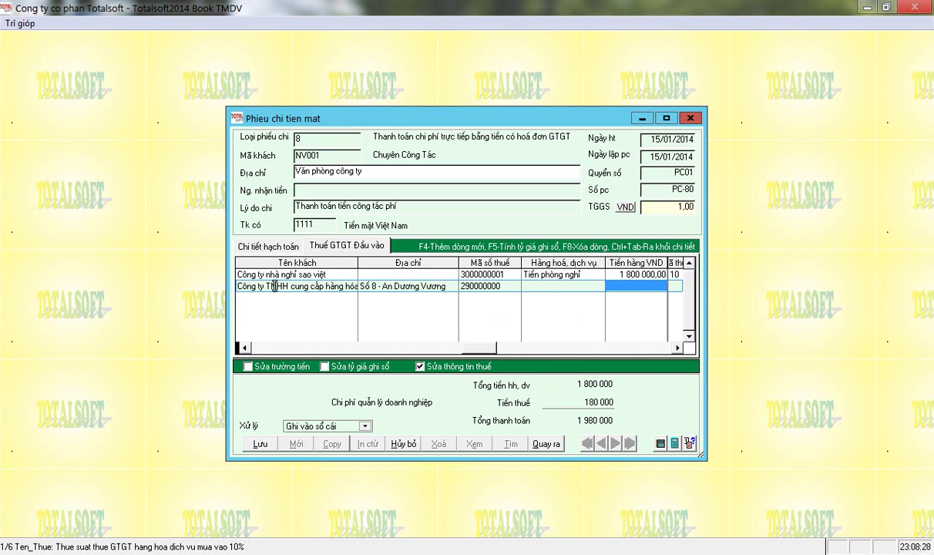
Enter 2 000 000 at tax code 10 on account 1331, then save the voucher to the ledger.
text(2000000)
key(Return)
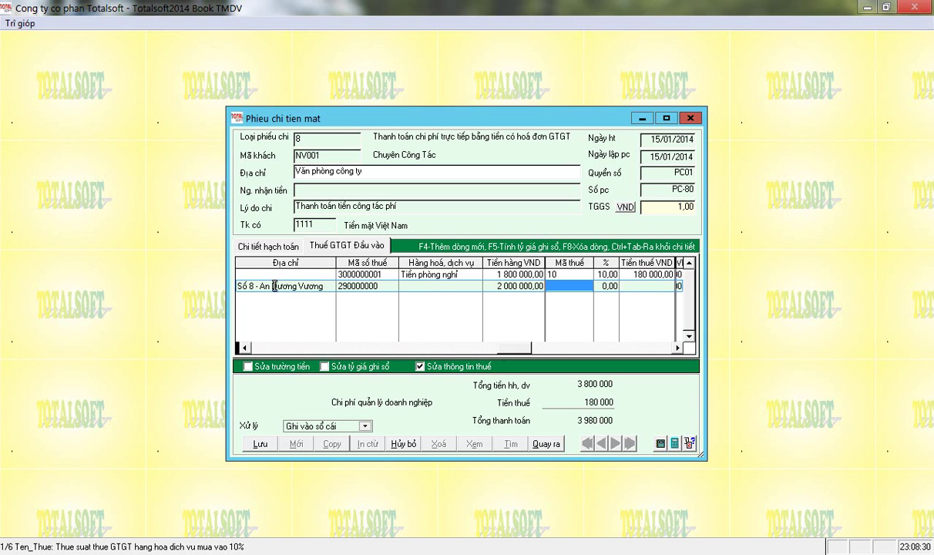
text(10)
key(Return)
key(Return)
key(Return)
key(Return)
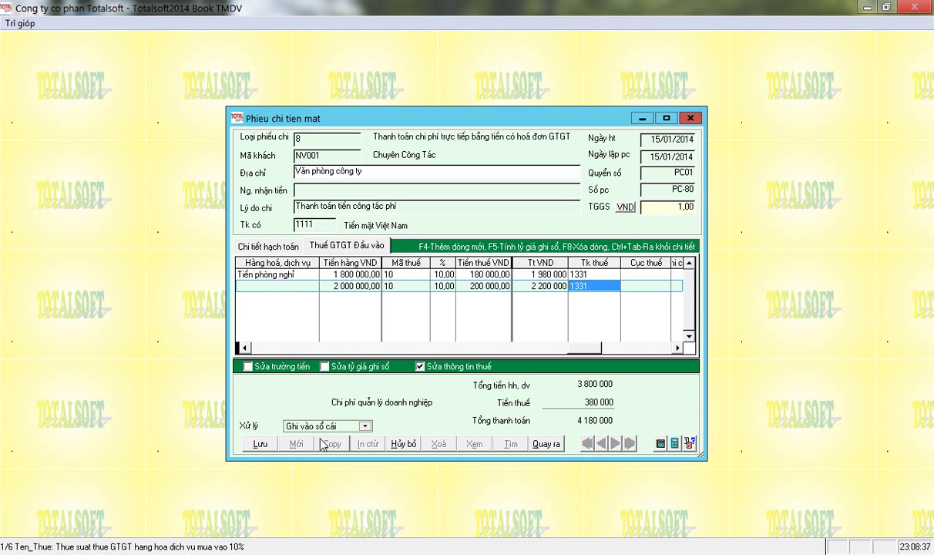
click(260, 444)
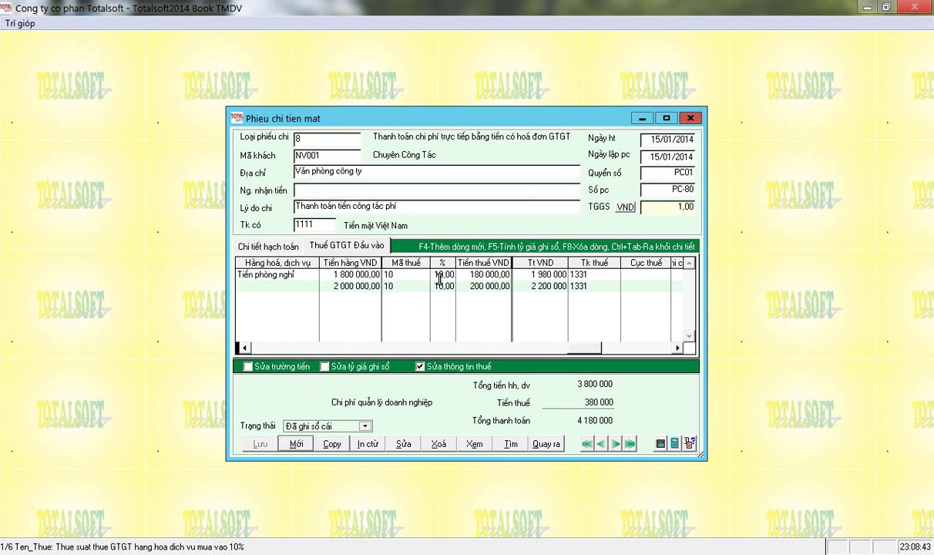
Run and preview the Sổ quỹ tiền mặt report for account 111, showing PC-80's 4 680 000.
click(661, 444)
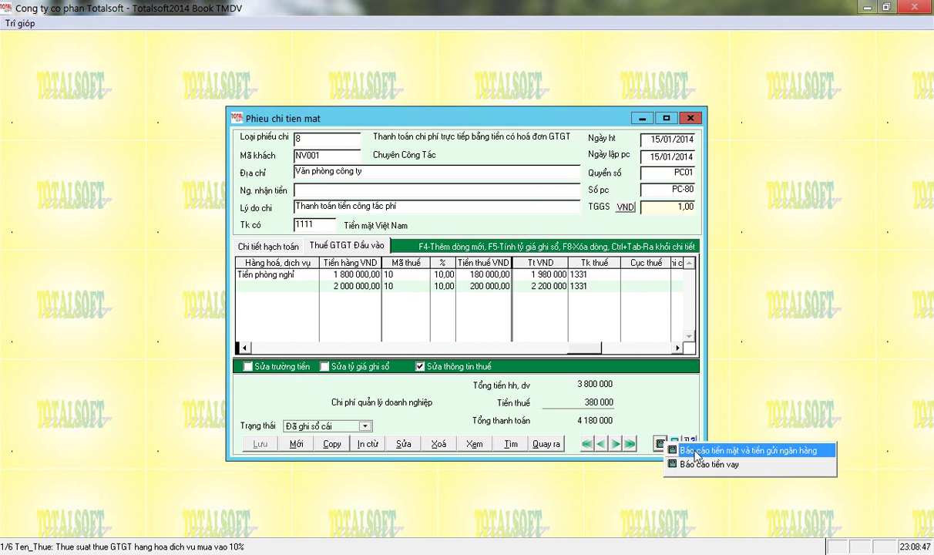
click(669, 450)
click(739, 319)
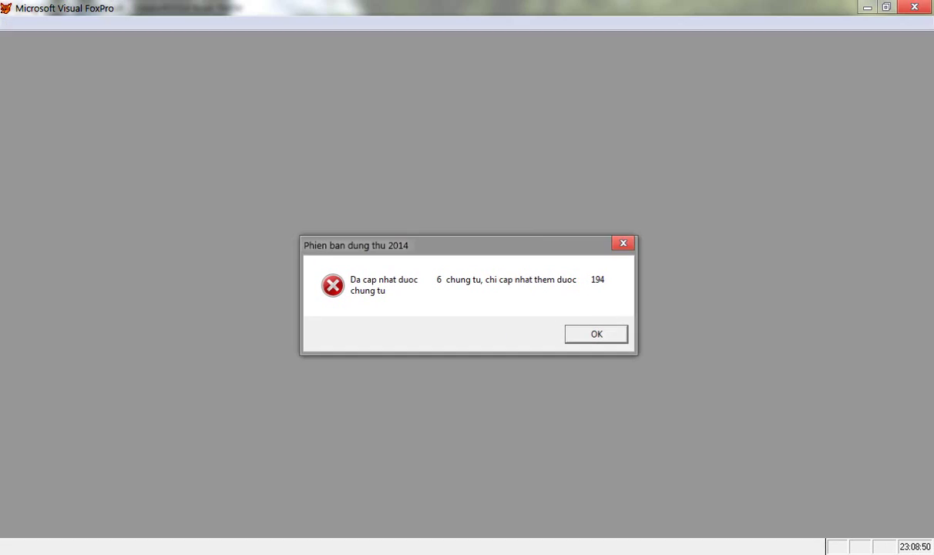
click(598, 336)
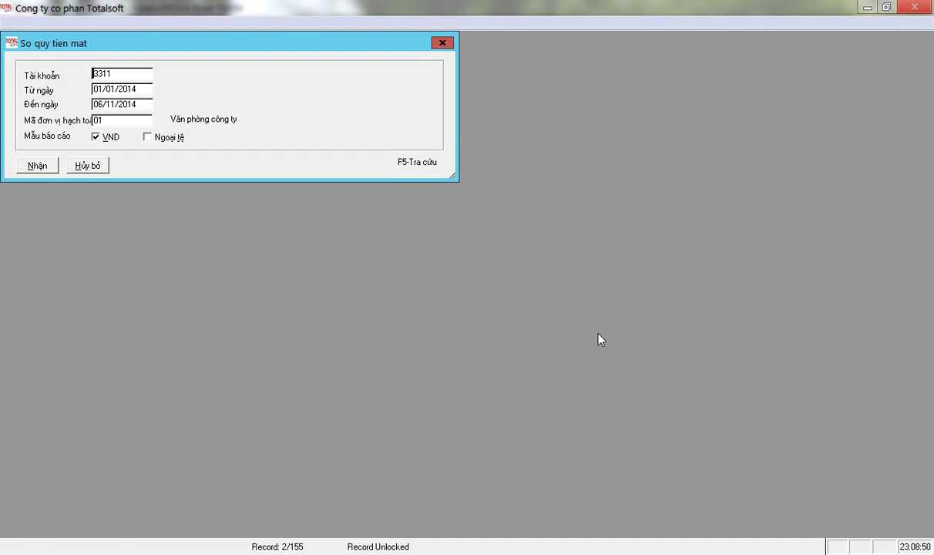
text(111)
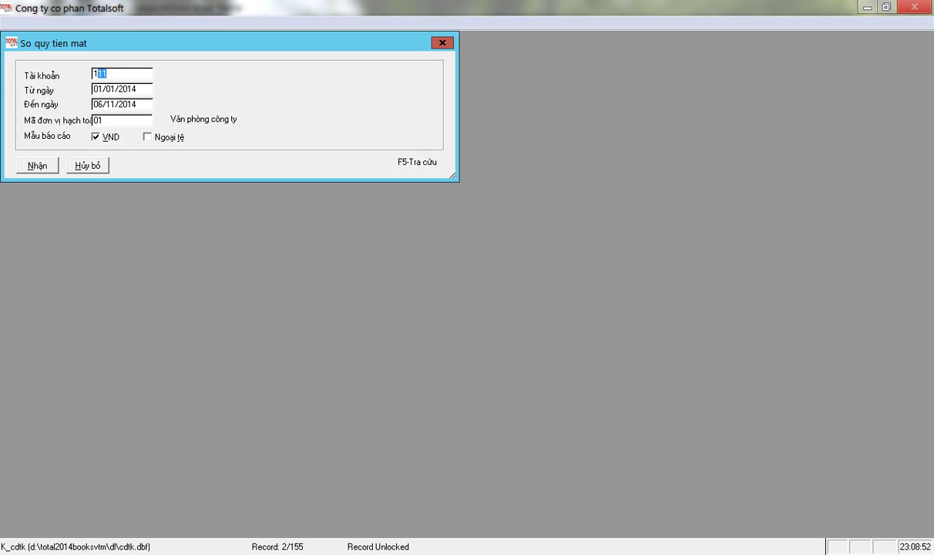
key(Return)
key(Return)
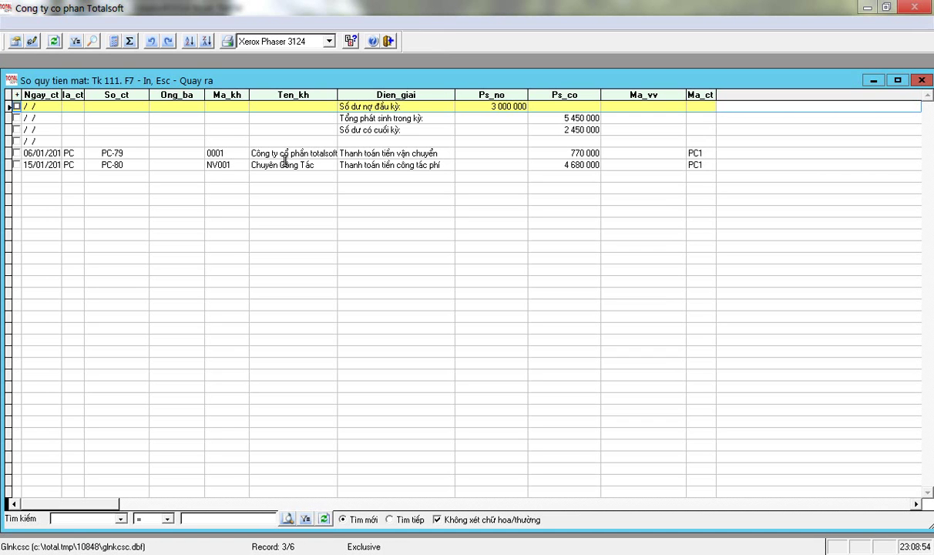
click(227, 41)
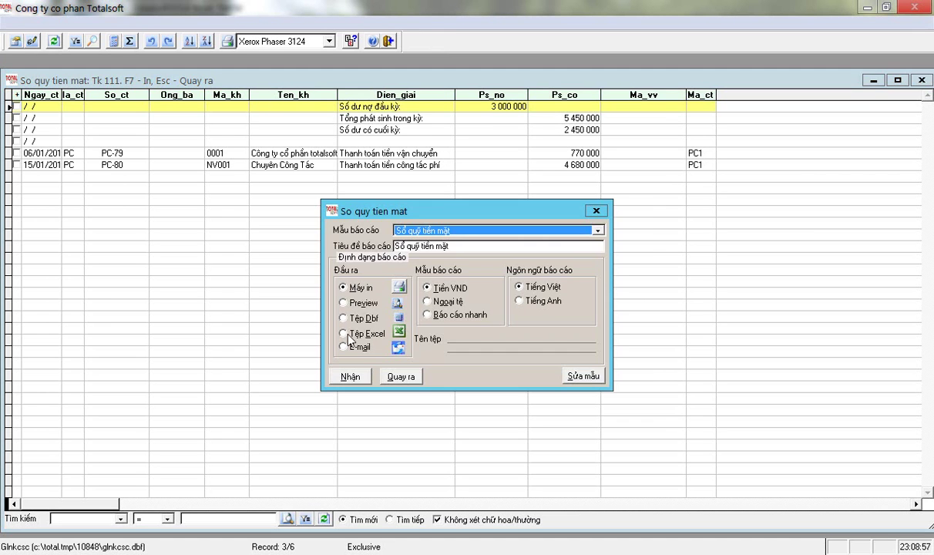
click(342, 302)
click(350, 376)
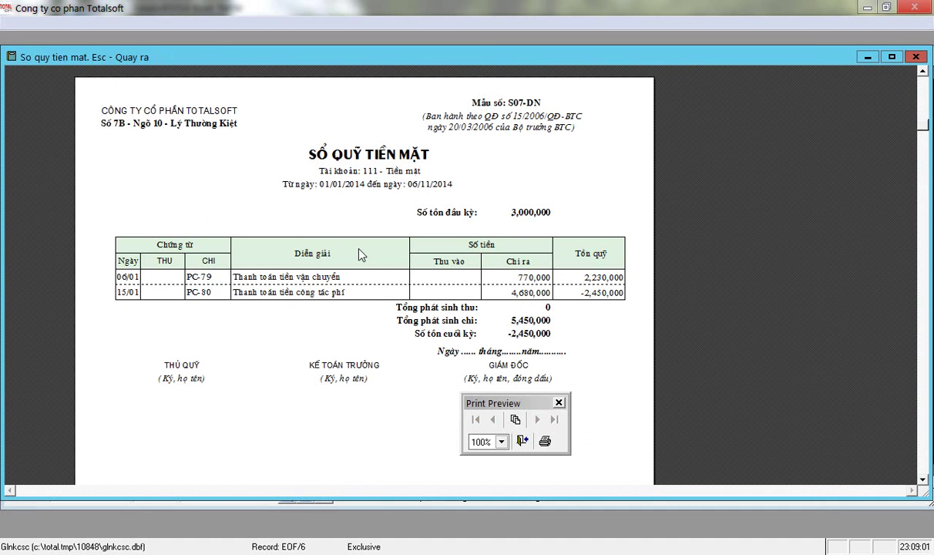
key(Escape)
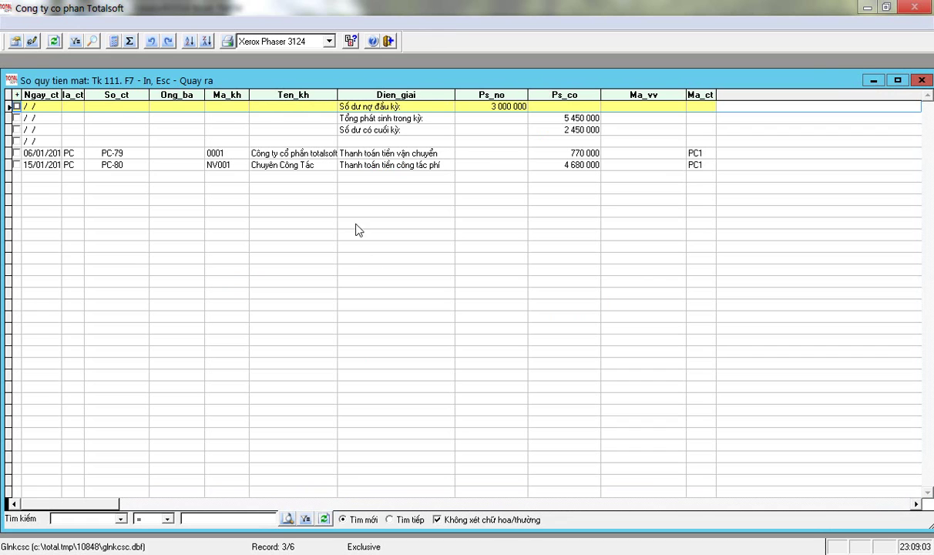
Open voucher PC-80 from the cash book, then exit it, confirming with Có.
double_click(315, 160)
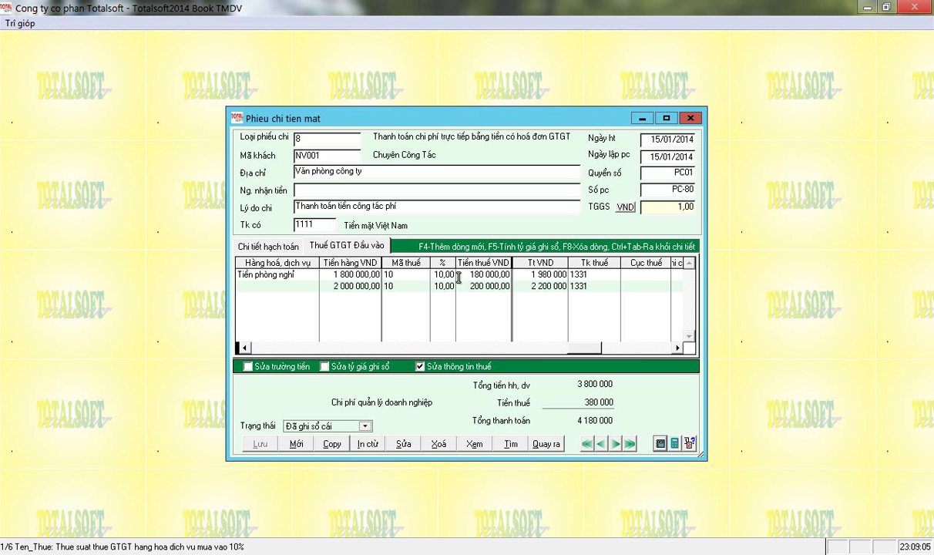
click(546, 444)
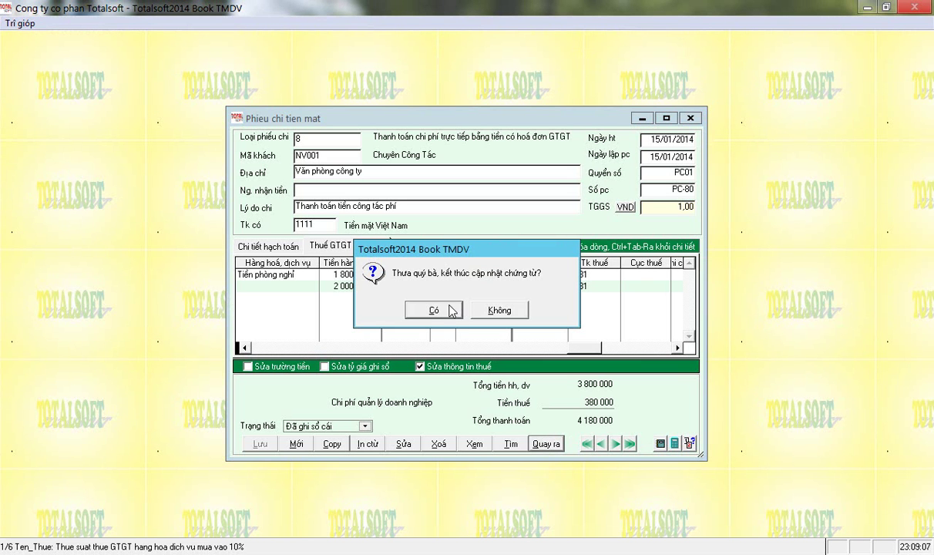
click(433, 311)
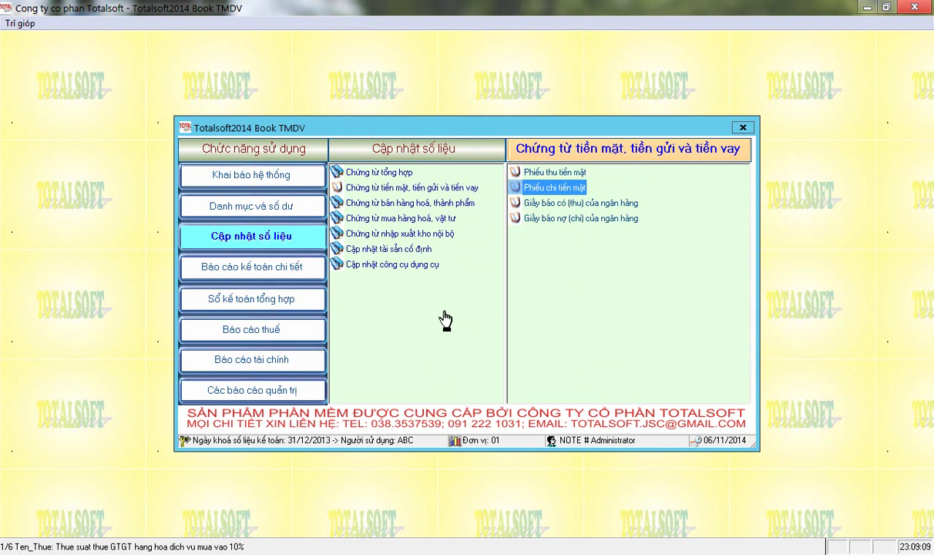